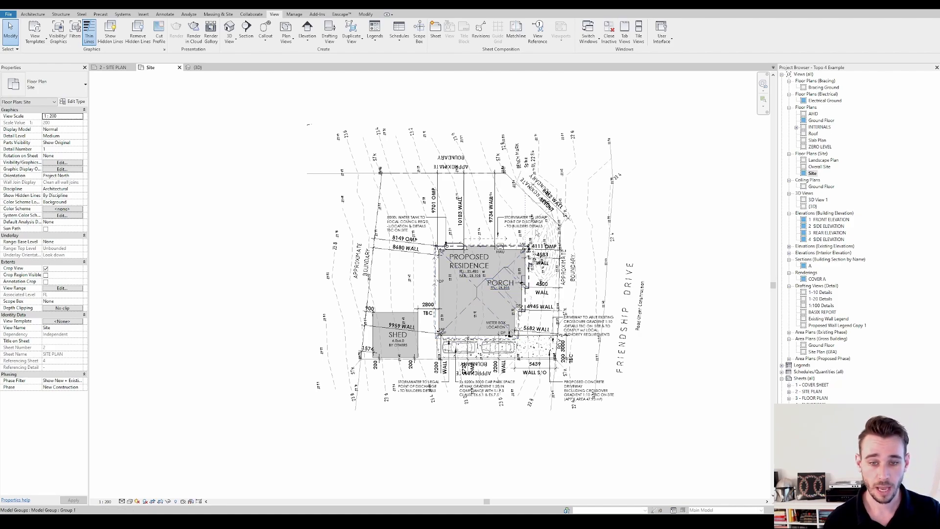
# Examine the survey model group with its contours and boundaries around the proposed residence on the site plan
pyautogui.scroll(3, 535, 229)
pyautogui.click(552, 214)
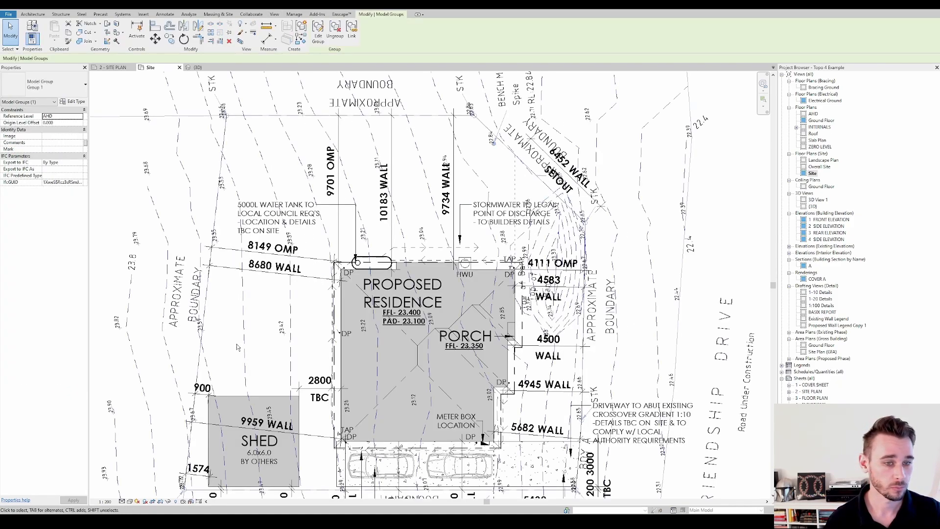
pyautogui.scroll(-3, 237, 346)
pyautogui.press('Escape')
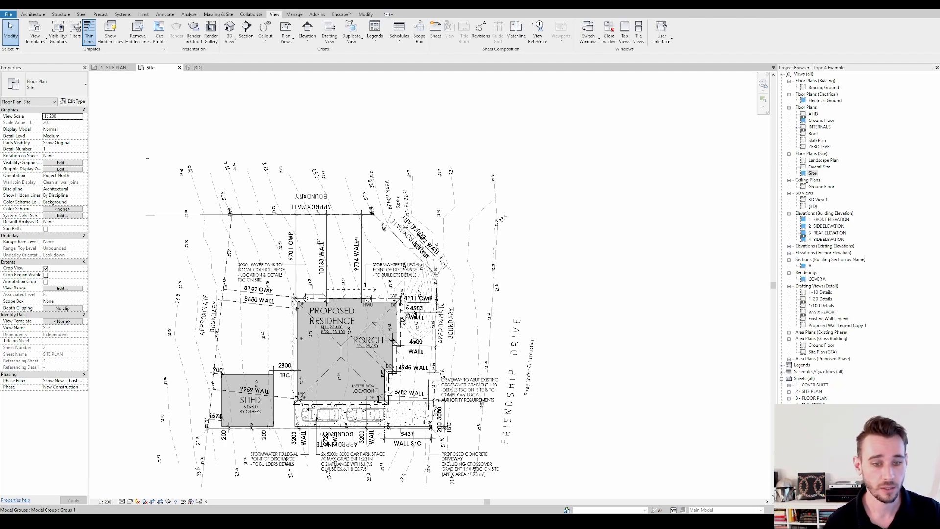
pyautogui.scroll(-1, 371, 218)
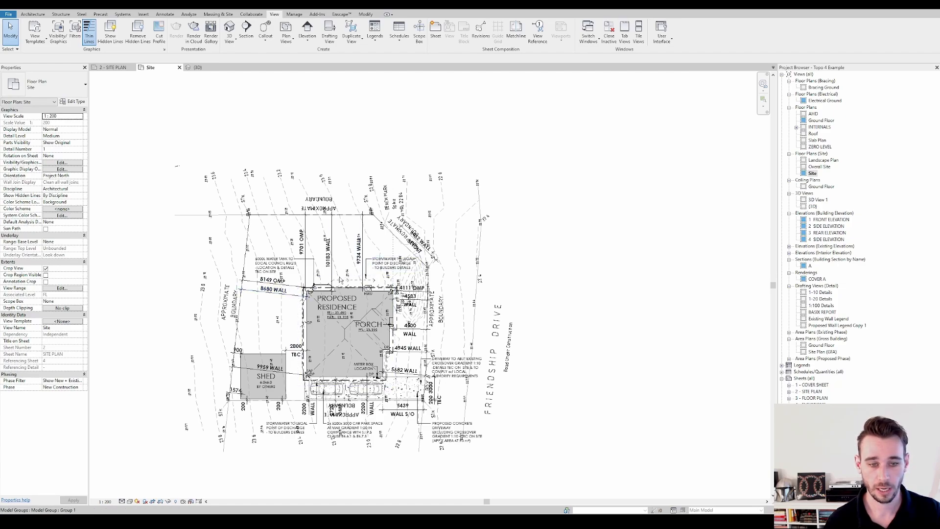
pyautogui.scroll(3, 332, 345)
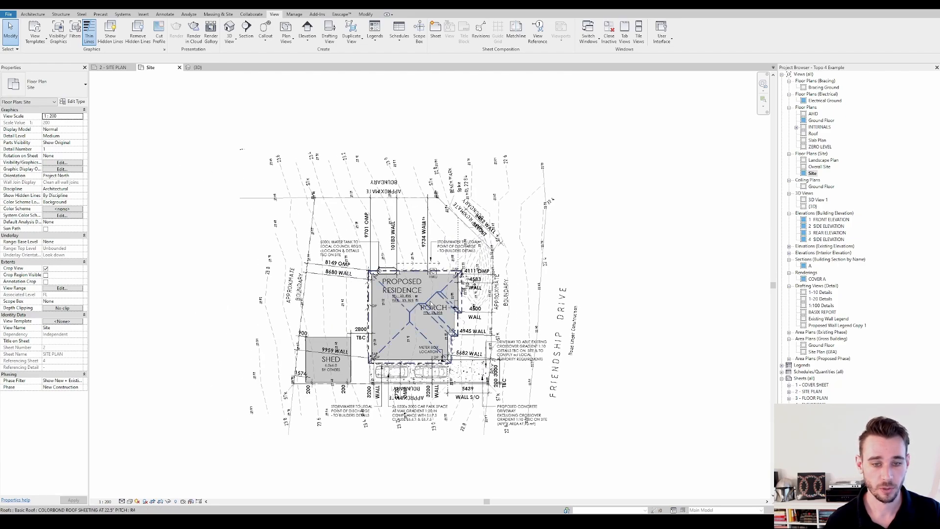
pyautogui.scroll(2, 443, 290)
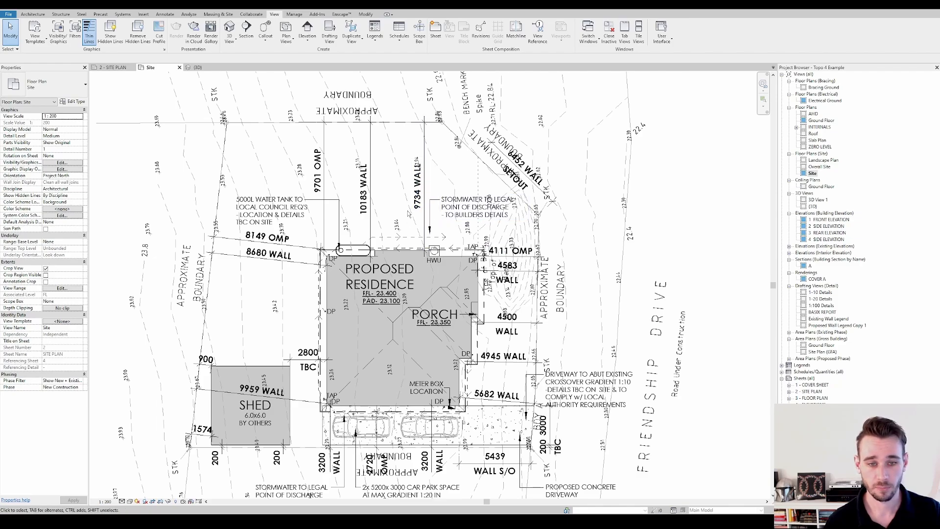
pyautogui.click(419, 206)
pyautogui.scroll(-2, 421, 201)
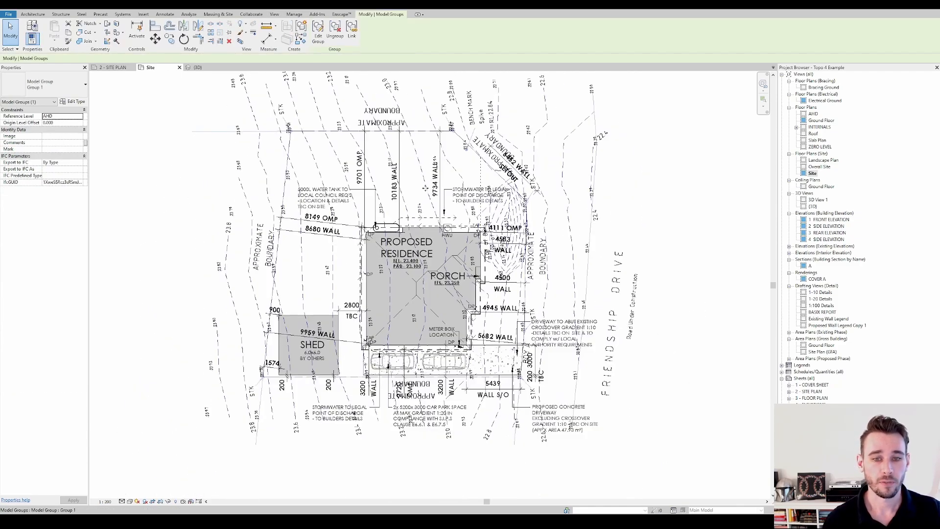
pyautogui.press('Escape')
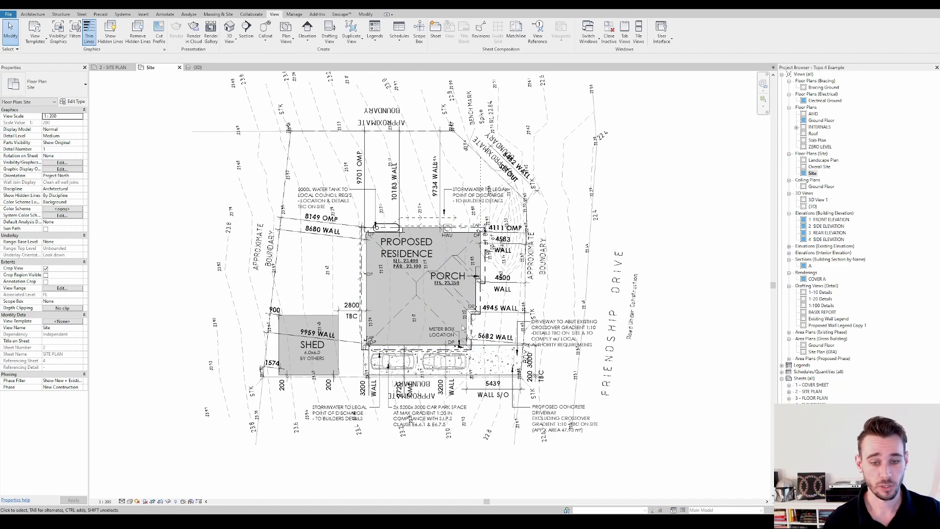
pyautogui.click(313, 132)
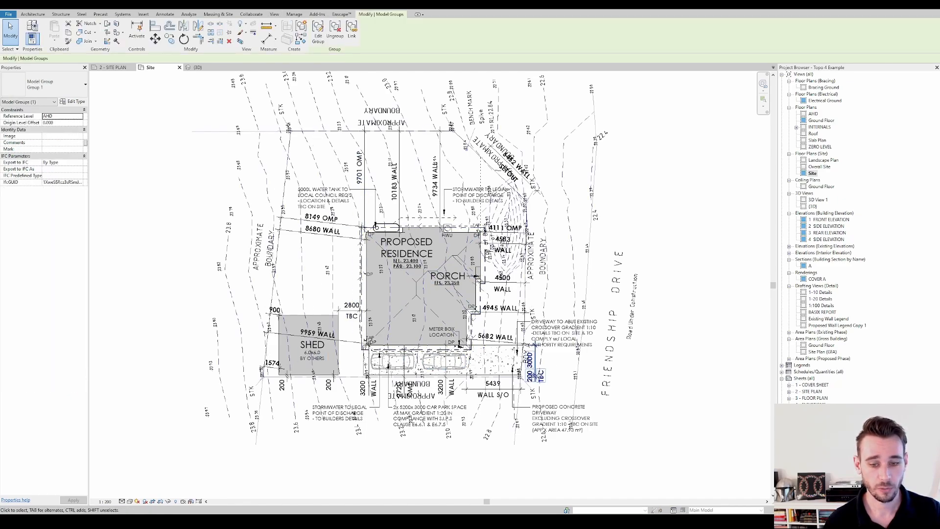
pyautogui.click(468, 163)
pyautogui.click(470, 149)
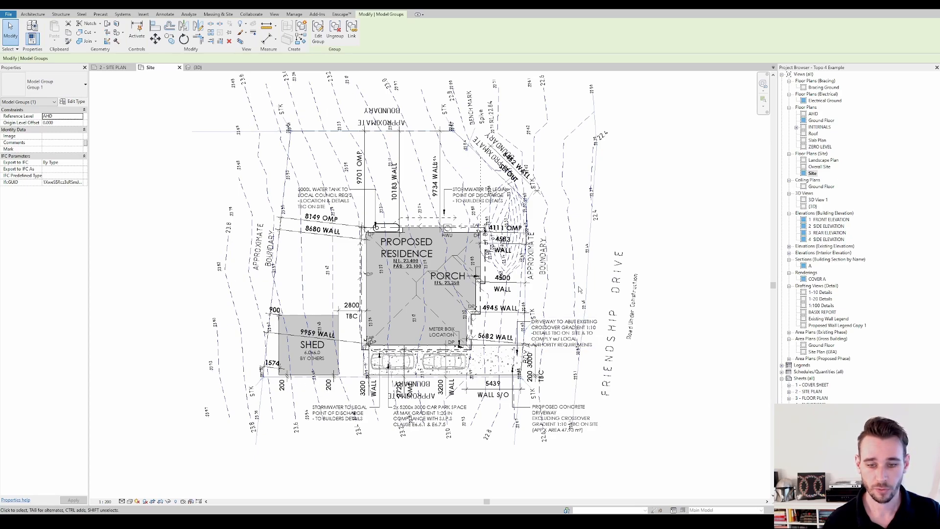
pyautogui.moveTo(556, 248); pyautogui.dragTo(568, 244, button='middle')
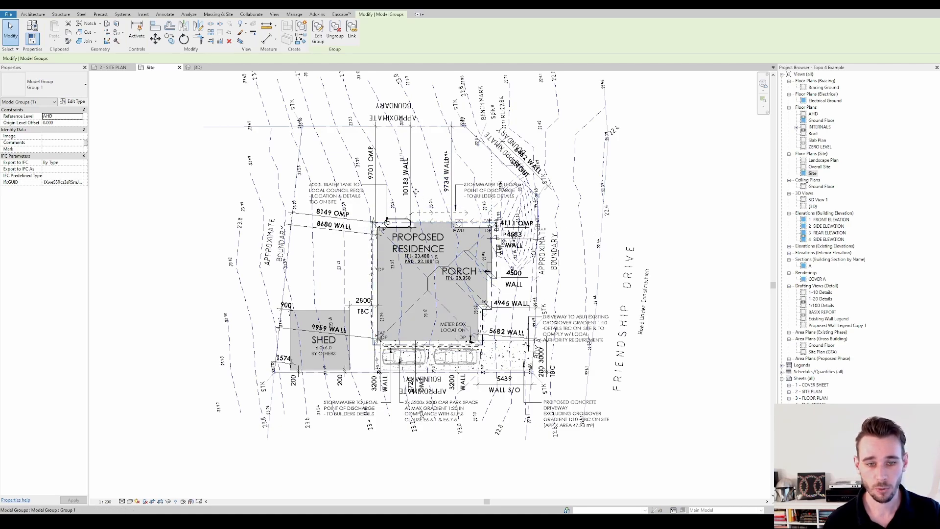
pyautogui.press('Escape')
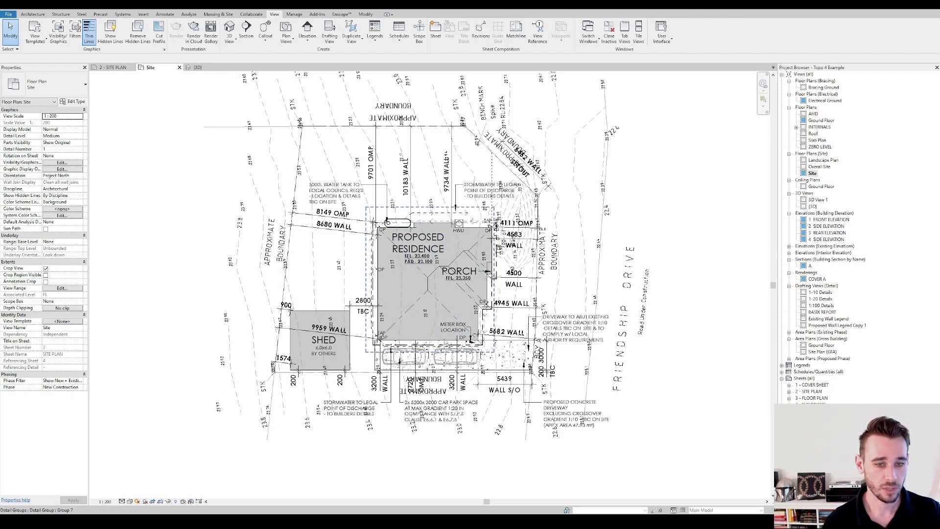
# Examine the residence's finished floor and pad levels against the surrounding survey levels
pyautogui.scroll(5, 429, 265)
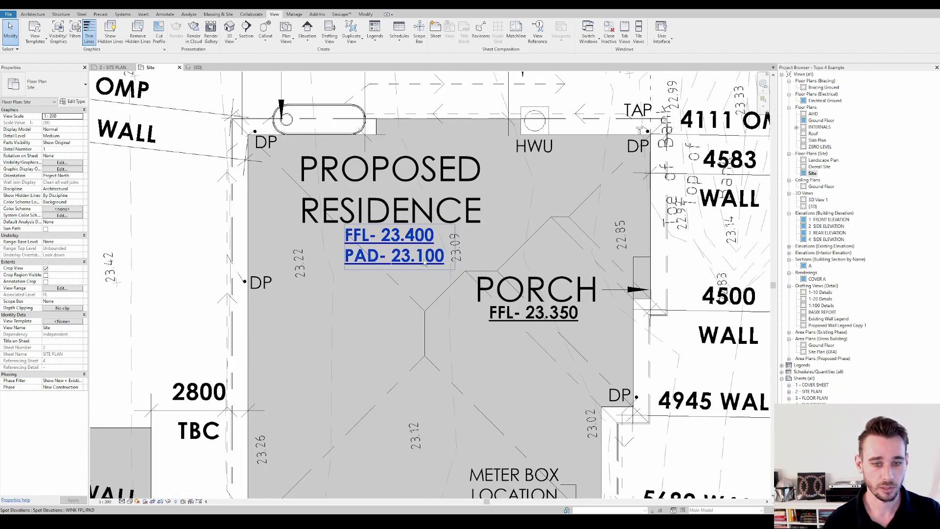
pyautogui.scroll(-5, 424, 263)
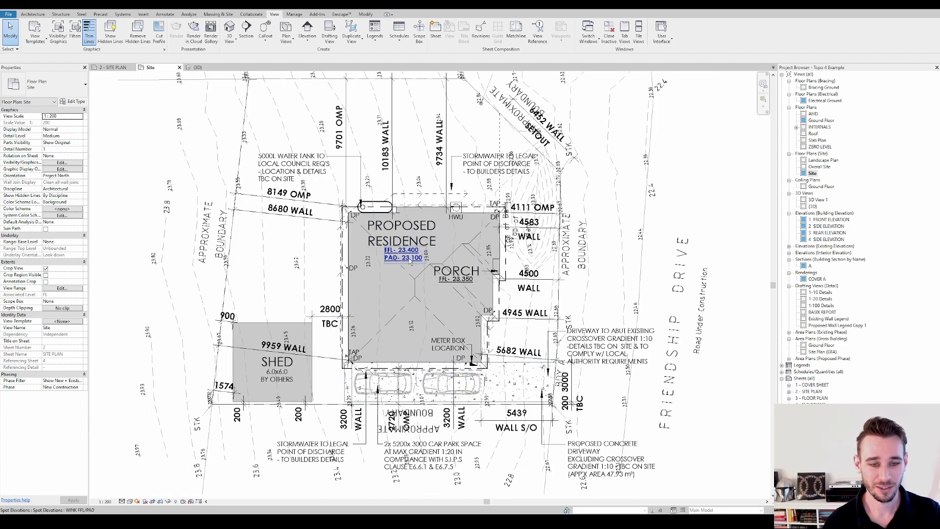
pyautogui.scroll(-1, 386, 122)
pyautogui.scroll(4, 386, 122)
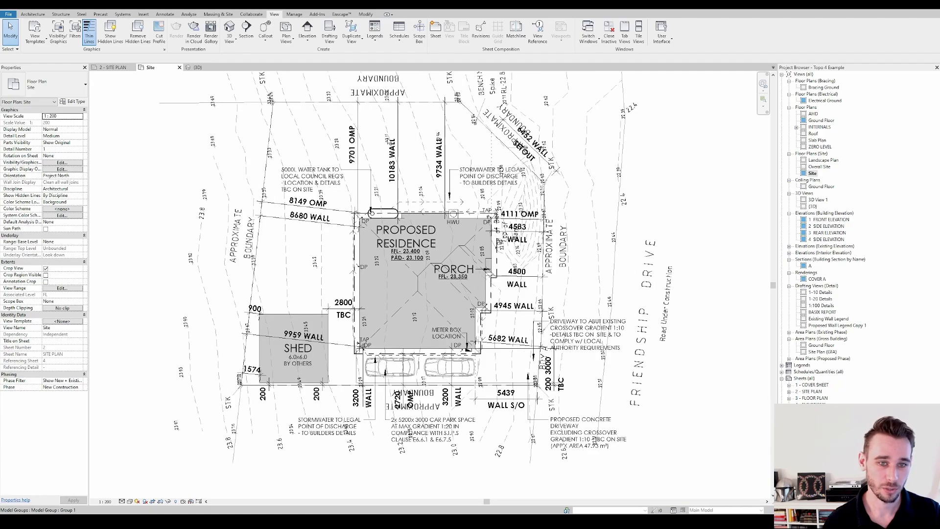
pyautogui.scroll(-3, 409, 184)
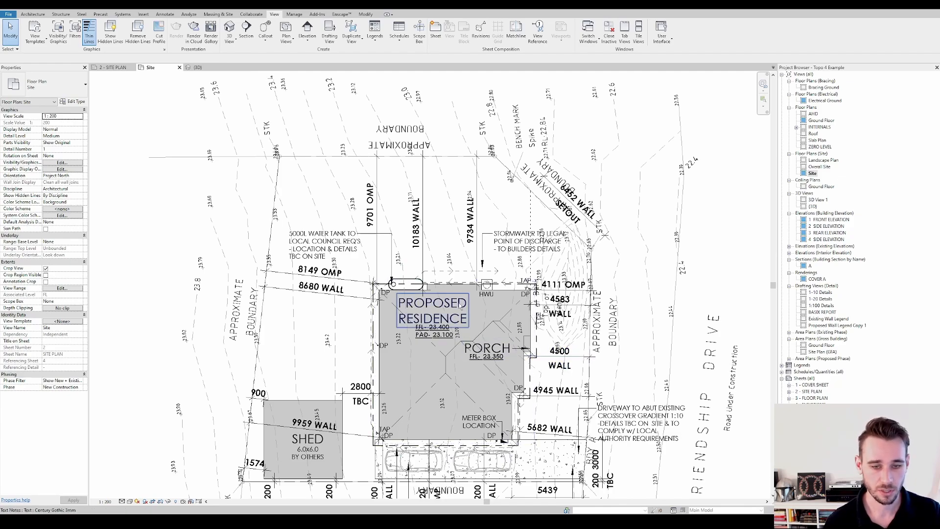
pyautogui.moveTo(467, 278); pyautogui.dragTo(464, 240, button='middle')
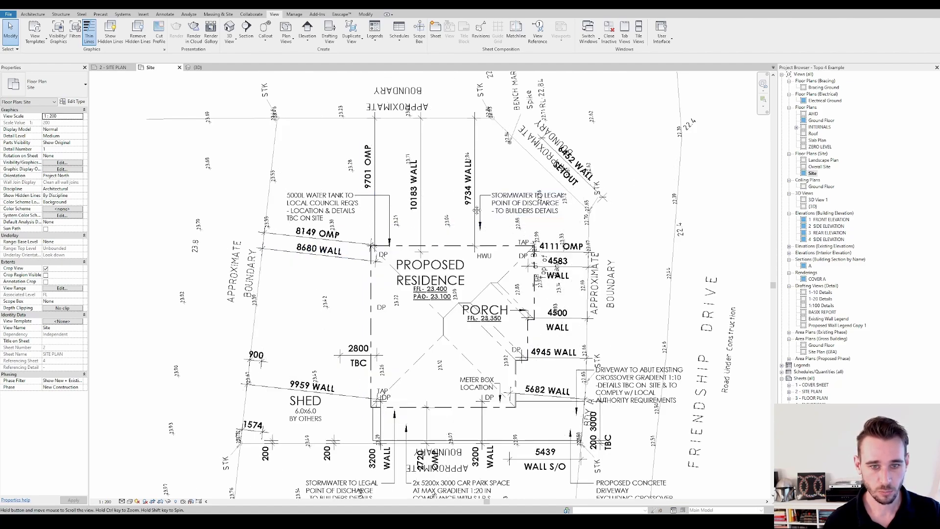
pyautogui.moveTo(476, 209); pyautogui.dragTo(448, 196, button='middle')
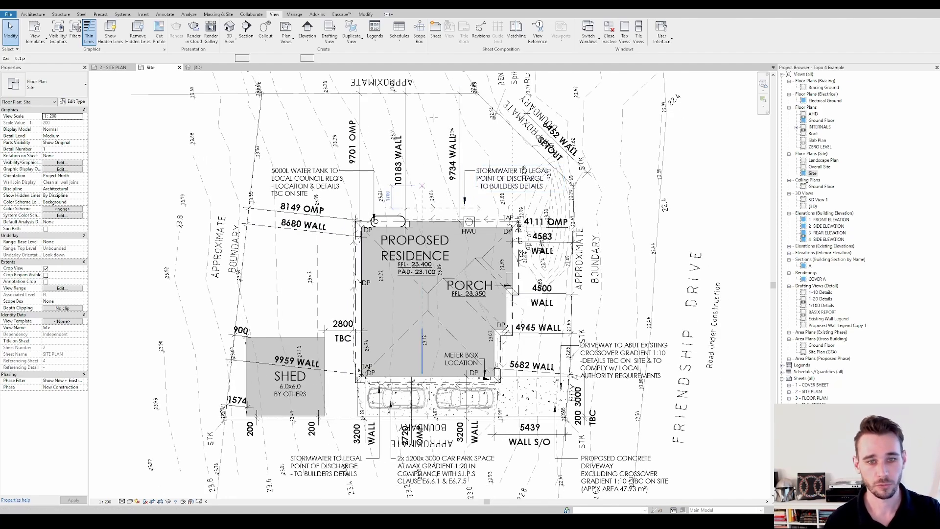
# Draw 0.25 pen detail lines offset 900 mm outside the residence walls, and turn off thin line display
pyautogui.press('d')
pyautogui.press('l')
pyautogui.scroll(3, 444, 372)
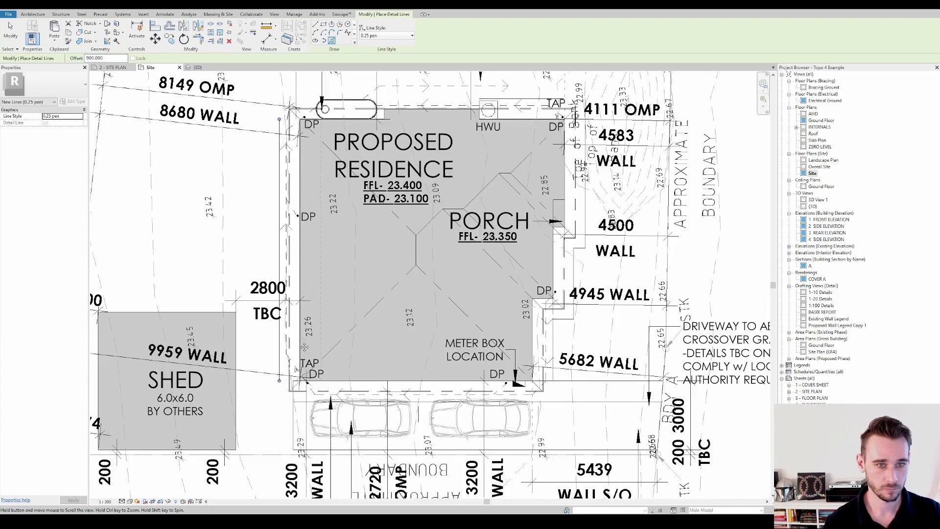
pyautogui.scroll(-2, 304, 347)
pyautogui.scroll(5, 393, 189)
pyautogui.scroll(-2, 351, 218)
pyautogui.press('Escape')
pyautogui.press('t')
pyautogui.press('l')
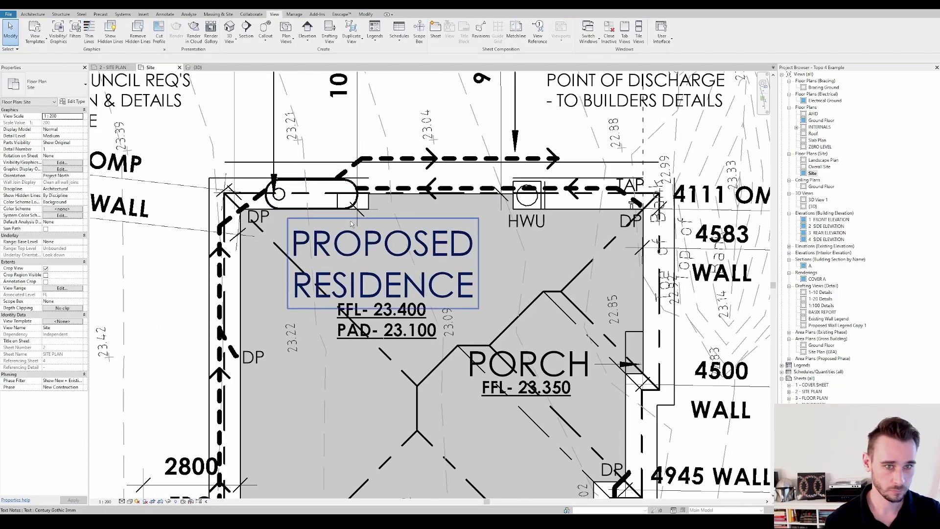
# Adjust the ends of the offset outline segments at the water tank and beside the porch to join them into one outline
pyautogui.click(321, 178)
pyautogui.moveTo(336, 178); pyautogui.dragTo(336, 162)
pyautogui.press('Escape')
pyautogui.scroll(-2, 615, 77)
pyautogui.moveTo(527, 496); pyautogui.dragTo(542, 438, button='middle')
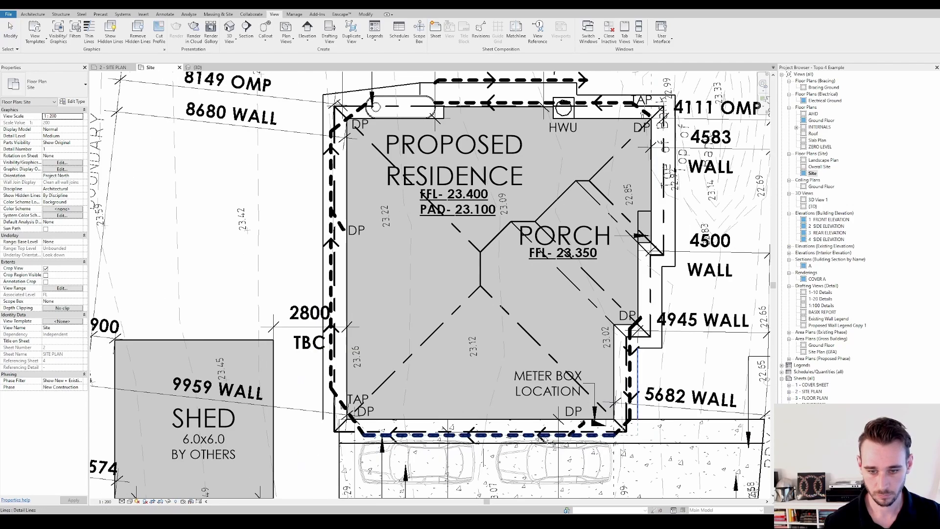
pyautogui.click(661, 299)
pyautogui.moveTo(662, 267); pyautogui.dragTo(674, 266)
pyautogui.press('Escape')
pyautogui.scroll(-1, 700, 325)
# Temporarily hide the category of the dashed stormwater lines around the residence
pyautogui.click(380, 372)
pyautogui.press('h')
pyautogui.press('c')
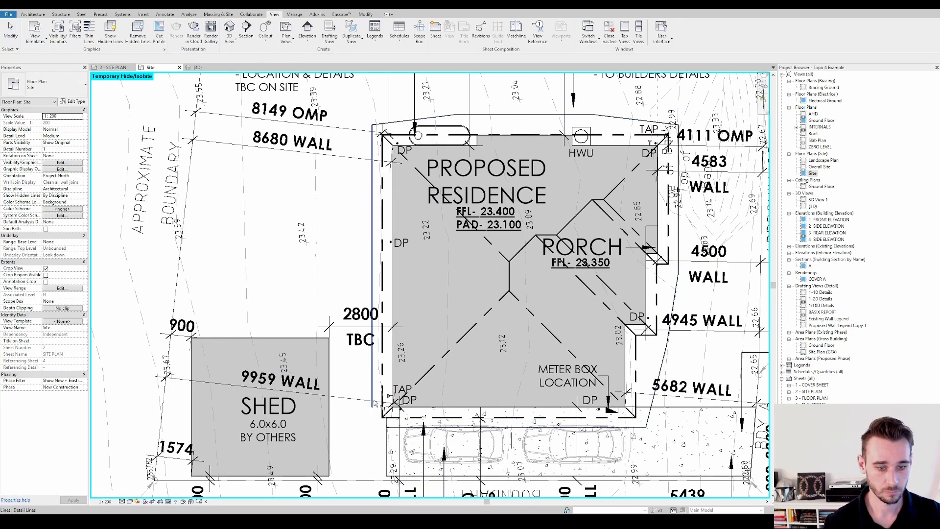
# Close the pad outline at its lower-left corner and round its corners with fillet arcs
pyautogui.click(372, 403)
pyautogui.click(395, 428)
pyautogui.press('d')
pyautogui.press('l')
pyautogui.click(339, 33)
pyautogui.scroll(1, 409, 90)
pyautogui.click(375, 136)
pyautogui.click(712, 134)
pyautogui.click(672, 477)
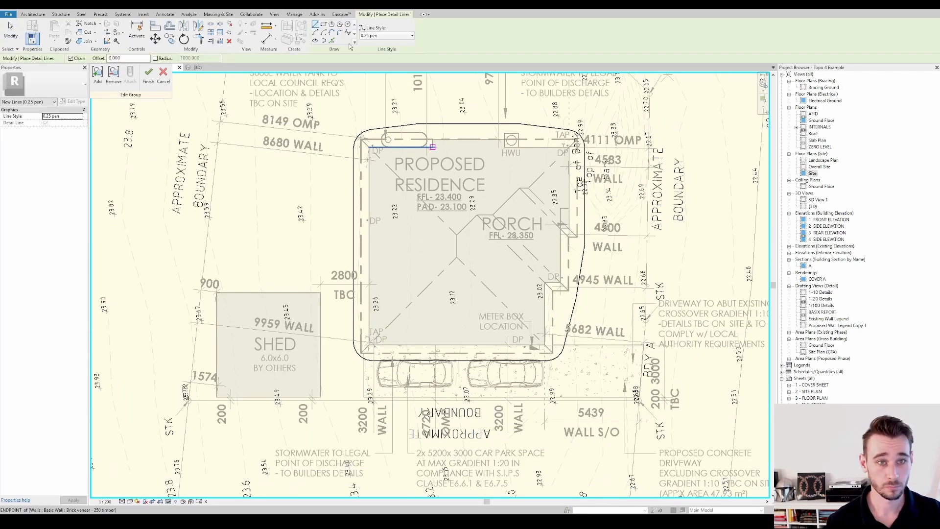
# Trace the pad-level line across the residence in the Cut / Fill line style within the Contour detail group
pyautogui.click(387, 35)
pyautogui.click(381, 209)
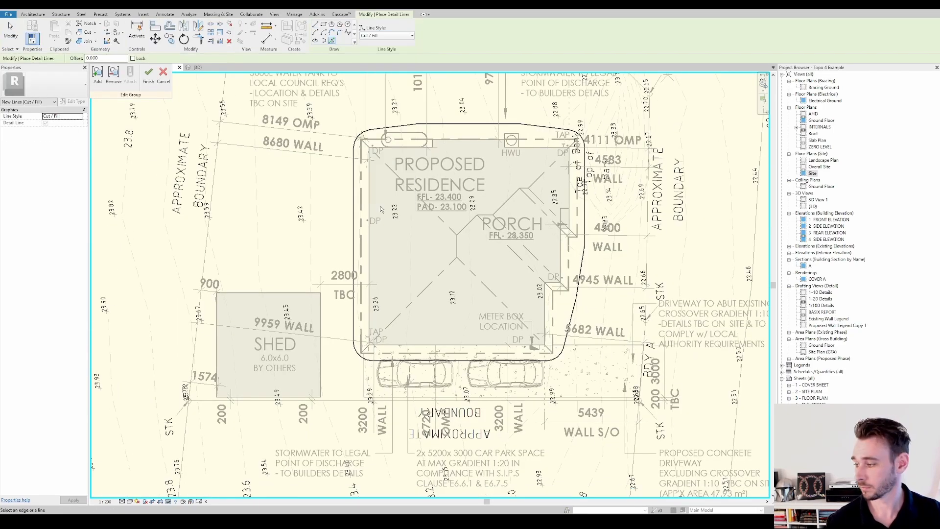
pyautogui.scroll(2, 381, 209)
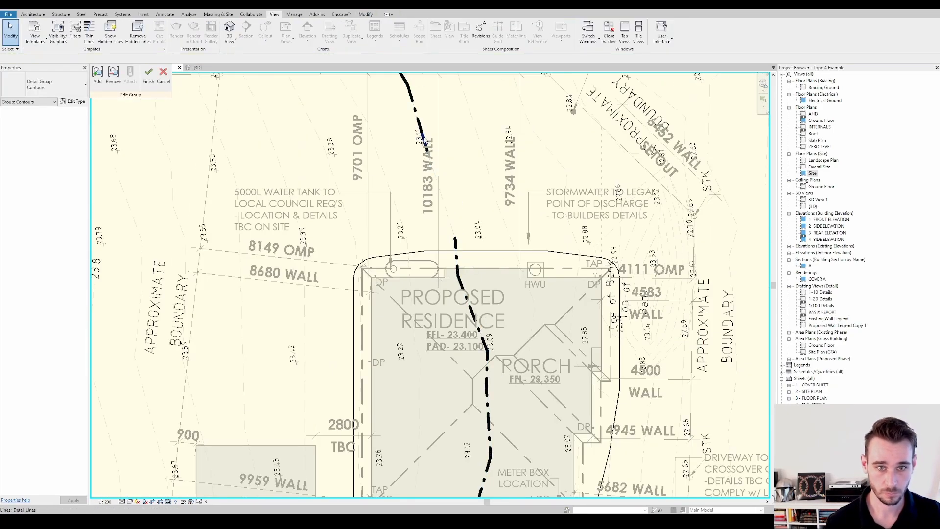
pyautogui.scroll(-2, 489, 221)
pyautogui.scroll(1, 508, 156)
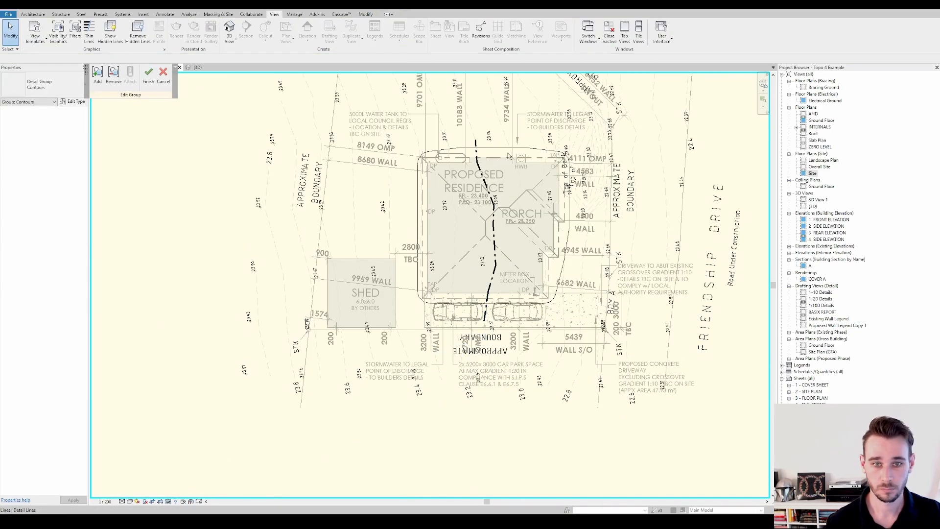
pyautogui.scroll(4, 489, 122)
pyautogui.scroll(-1, 421, 195)
# Draw a circle of 200 mm radius in 0.25 pen at the outline's upper bend near the water tank
pyautogui.press('d')
pyautogui.press('l')
pyautogui.click(387, 35)
pyautogui.click(379, 74)
pyautogui.click(348, 24)
pyautogui.click(453, 299)
pyautogui.write('200')
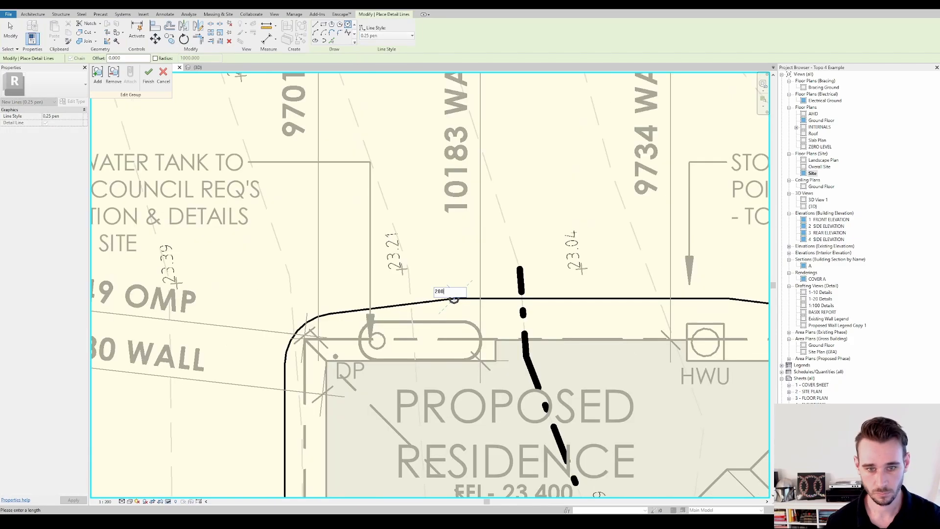
pyautogui.press('Return')
pyautogui.scroll(-1, 416, 147)
# Offset a copy of each rounded corner arc of the pad outline outward, using 800 mm at the upper-right corner
pyautogui.press('o')
pyautogui.press('f')
pyautogui.click(309, 298)
pyautogui.scroll(-5, 416, 245)
pyautogui.click(404, 333)
pyautogui.moveTo(479, 440); pyautogui.dragTo(416, 267, button='middle')
pyautogui.scroll(1, 531, 276)
pyautogui.click(535, 278)
pyautogui.scroll(1, 548, 317)
pyautogui.moveTo(535, 278); pyautogui.dragTo(527, 383, button='middle')
pyautogui.moveTo(562, 124); pyautogui.dragTo(563, 161, button='middle')
pyautogui.click(563, 162)
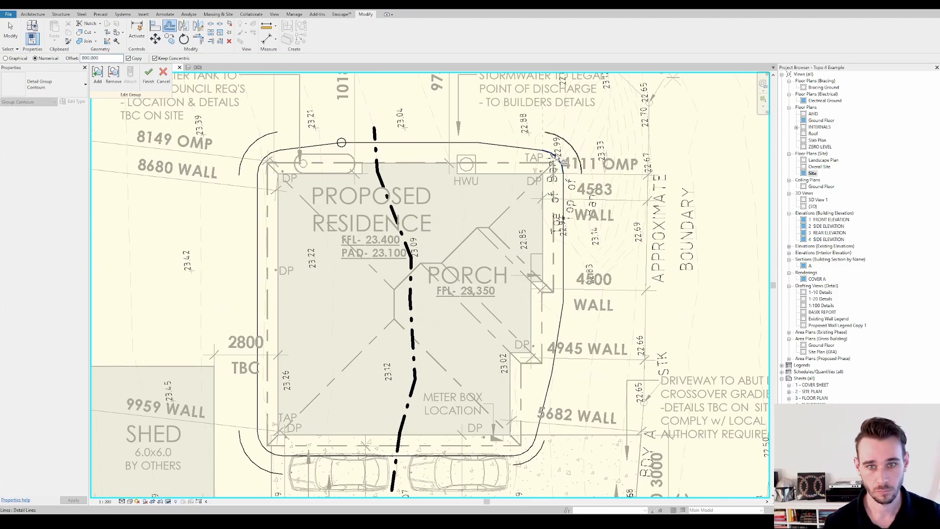
# Set the detail line offset to 0 and draw a circle at the outline's upper bend near the HWU
pyautogui.press('d')
pyautogui.press('l')
pyautogui.scroll(3, 478, 142)
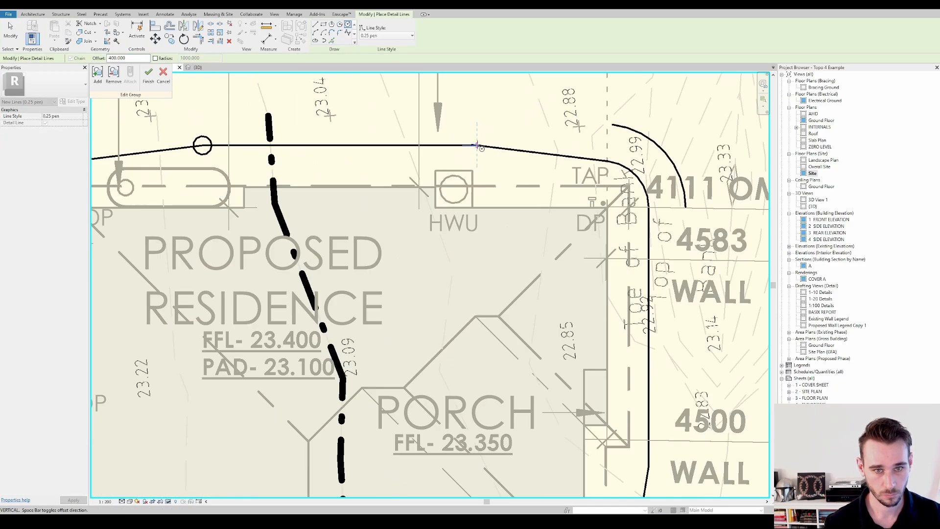
pyautogui.doubleClick(116, 58)
pyautogui.write('0')
pyautogui.click(477, 143)
pyautogui.click(485, 141)
# Draw two circles on the outline's sloping side, one beside the porch and one near the 4945 wall dimension
pyautogui.scroll(-1, 484, 142)
pyautogui.moveTo(562, 372); pyautogui.dragTo(573, 278, button='middle')
pyautogui.click(616, 294)
pyautogui.click(637, 296)
pyautogui.moveTo(599, 403); pyautogui.dragTo(608, 290, button='middle')
pyautogui.click(608, 289)
pyautogui.click(624, 293)
# Split the two circles on the outline's upper edge and shorten them to open arcs outside the pad
pyautogui.press('s')
pyautogui.press('l')
pyautogui.scroll(-3, 656, 176)
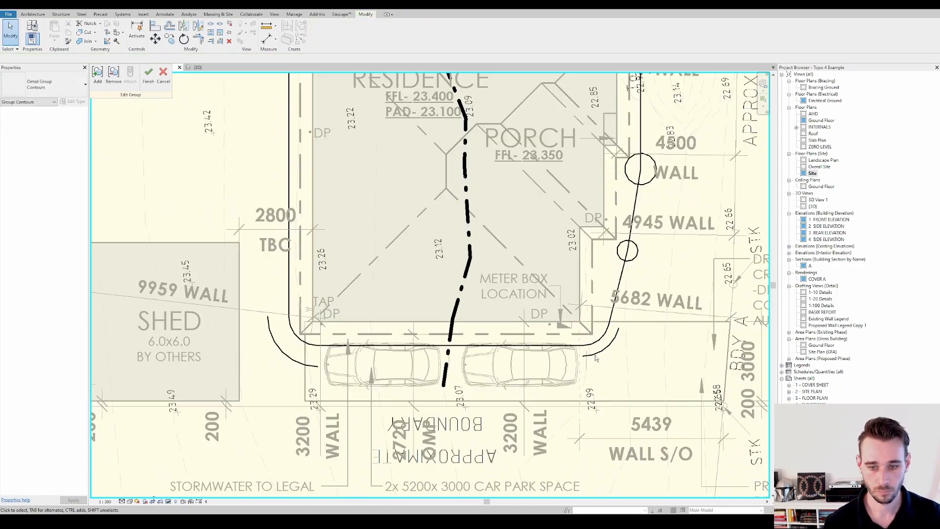
pyautogui.scroll(1, 599, 313)
pyautogui.moveTo(602, 147); pyautogui.dragTo(582, 343, button='middle')
pyautogui.moveTo(527, 129); pyautogui.dragTo(616, 137, button='middle')
pyautogui.press('Escape')
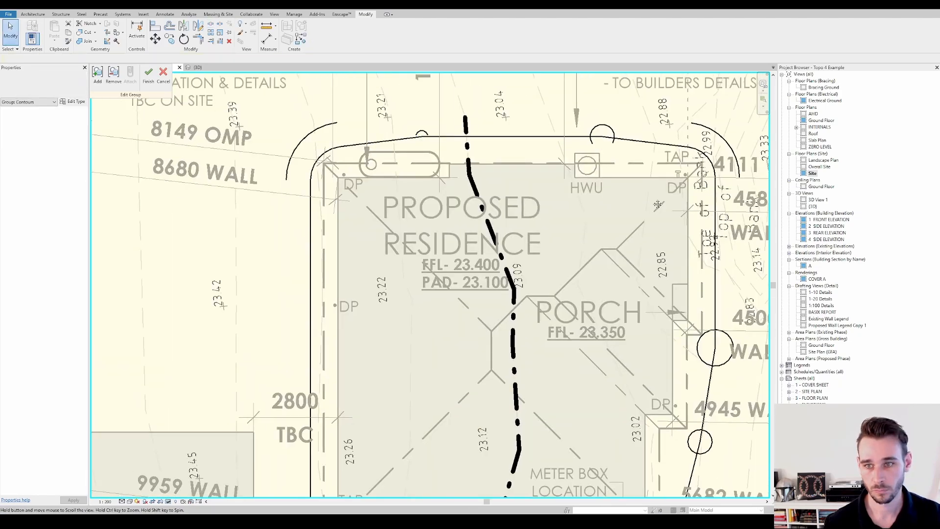
# Draw detail lines linking the lower-right corner arc, the two porch-side circles and the upper-right corner arc
pyautogui.moveTo(675, 441); pyautogui.dragTo(641, 287, button='middle')
pyautogui.press('d')
pyautogui.press('l')
pyautogui.click(656, 364)
pyautogui.click(676, 293)
pyautogui.click(697, 197)
pyautogui.click(677, 289)
# Draw a tangent detail line from the arc near the HWU to the upper-right corner arc
pyautogui.moveTo(602, 161); pyautogui.dragTo(575, 269, button='middle')
pyautogui.click(541, 77)
pyautogui.moveTo(541, 76); pyautogui.dragTo(538, 148, button='middle')
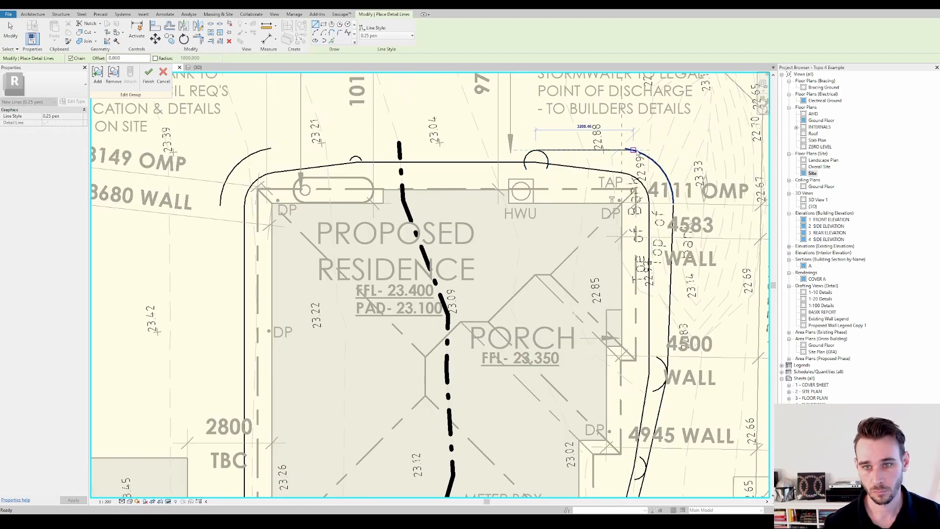
pyautogui.click(621, 146)
pyautogui.press('Escape')
pyautogui.press('Escape')
# Draw a detail line from the Cut / Fill line's crossing on the upper edge to the arc near the HWU
pyautogui.press('d')
pyautogui.press('l')
pyautogui.scroll(2, 459, 169)
pyautogui.click(371, 154)
pyautogui.click(577, 136)
pyautogui.press('Escape')
pyautogui.press('Escape')
# Draw a detail line from the Cut / Fill line's upper crossing to the small arc near the water tank
pyautogui.press('d')
pyautogui.press('l')
pyautogui.click(371, 154)
pyautogui.click(299, 142)
pyautogui.press('Escape')
pyautogui.press('Escape')
# Draw a detail line from the upper-left corner arc to the small arc near the water tank
pyautogui.press('d')
pyautogui.press('l')
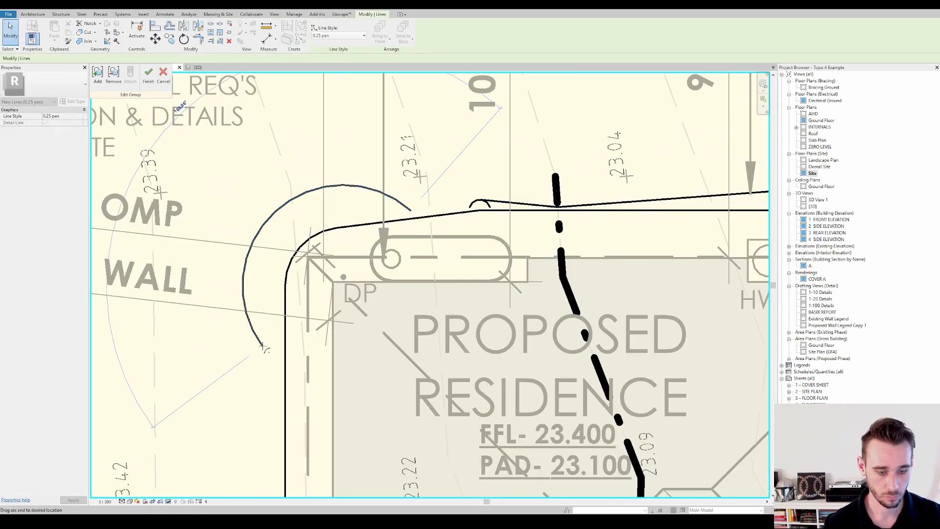
pyautogui.click(343, 185)
pyautogui.click(480, 200)
pyautogui.press('Escape')
pyautogui.press('Escape')
# Draw detail lines connecting the lower corner arcs to the Cut / Fill line's crossing on the outline's lower edge
pyautogui.press('d')
pyautogui.press('l')
pyautogui.click(425, 328)
pyautogui.scroll(3, 551, 308)
pyautogui.click(550, 309)
pyautogui.moveTo(550, 309); pyautogui.dragTo(348, 275, button='middle')
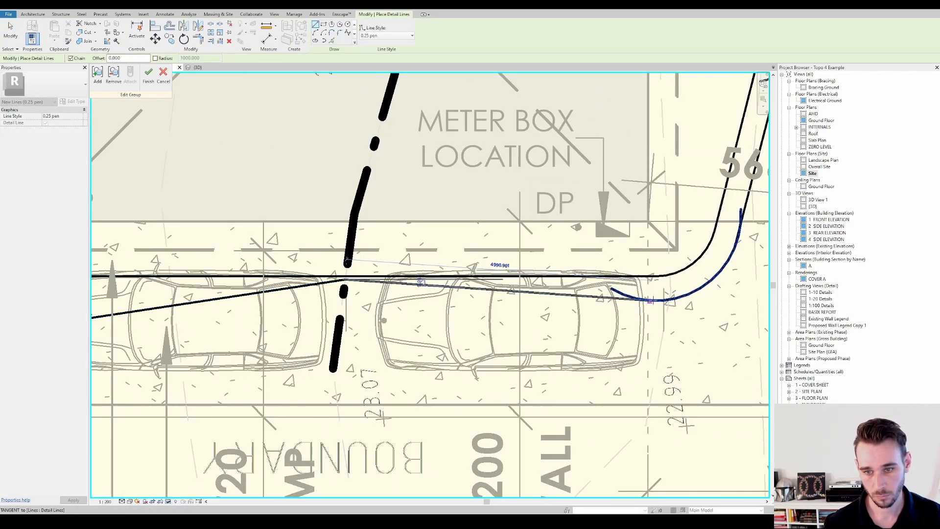
pyautogui.click(611, 288)
pyautogui.press('Escape')
pyautogui.press('Escape')
# Trim the detail line along the outline's lower edge to the lower corner arc near the parked cars
pyautogui.press('t')
pyautogui.press('r')
pyautogui.scroll(2, 685, 149)
pyautogui.click(659, 272)
pyautogui.moveTo(660, 272); pyautogui.dragTo(701, 445, button='middle')
pyautogui.click(528, 161)
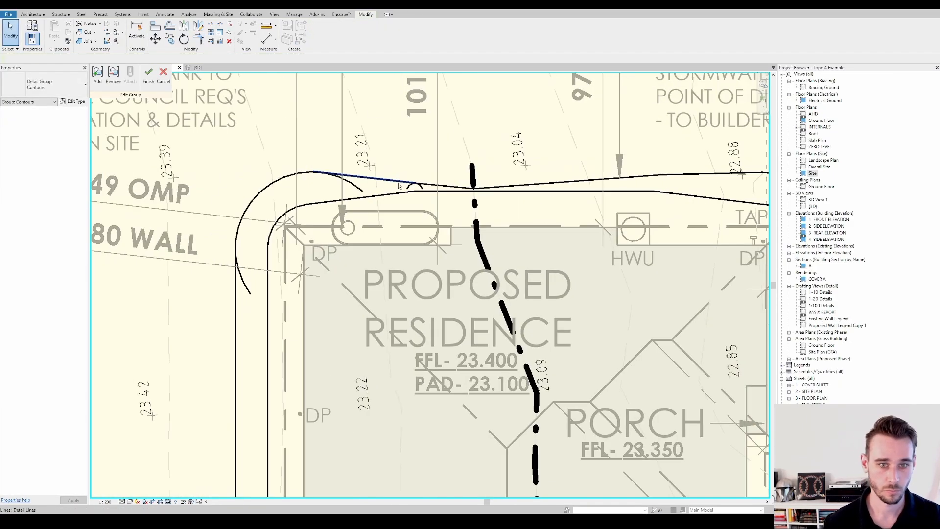
# Trim the upper and side lines to the outer arc at the outline's corner near the water tank
pyautogui.click(400, 186)
pyautogui.press('t')
pyautogui.press('r')
pyautogui.click(246, 291)
pyautogui.scroll(-3, 246, 291)
pyautogui.press('Escape')
pyautogui.press('Escape')
# Place a BATTER ARROW detail component between the two outlines along the lower edge by the parked cars
pyautogui.press('d')
pyautogui.press('c')
pyautogui.click(85, 84)
pyautogui.click(43, 142)
pyautogui.scroll(4, 437, 354)
pyautogui.click(436, 356)
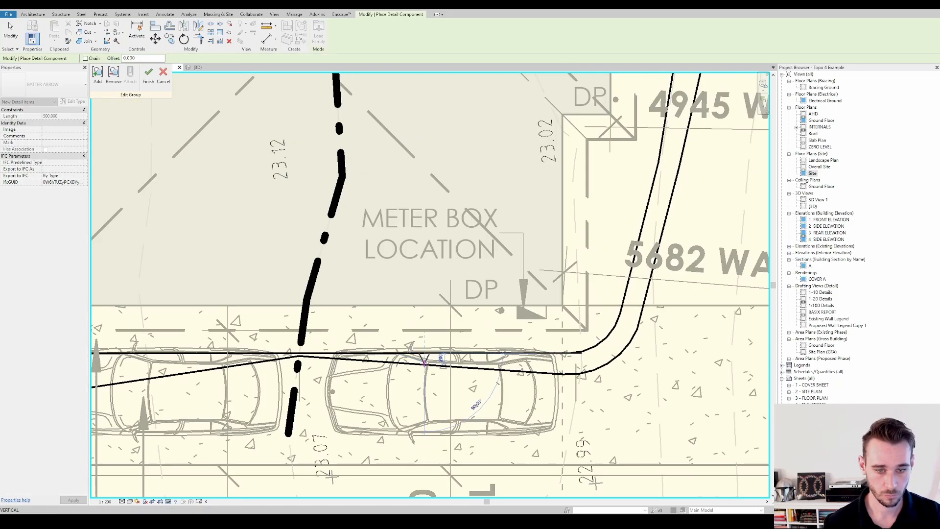
# Place batter arrows between the inner and outer outlines along the residence's street side, past the porch
pyautogui.click(629, 278)
pyautogui.moveTo(680, 167); pyautogui.dragTo(641, 402, button='middle')
pyautogui.click(664, 306)
pyautogui.click(646, 201)
pyautogui.click(674, 201)
pyautogui.moveTo(671, 204); pyautogui.dragTo(666, 252, button='middle')
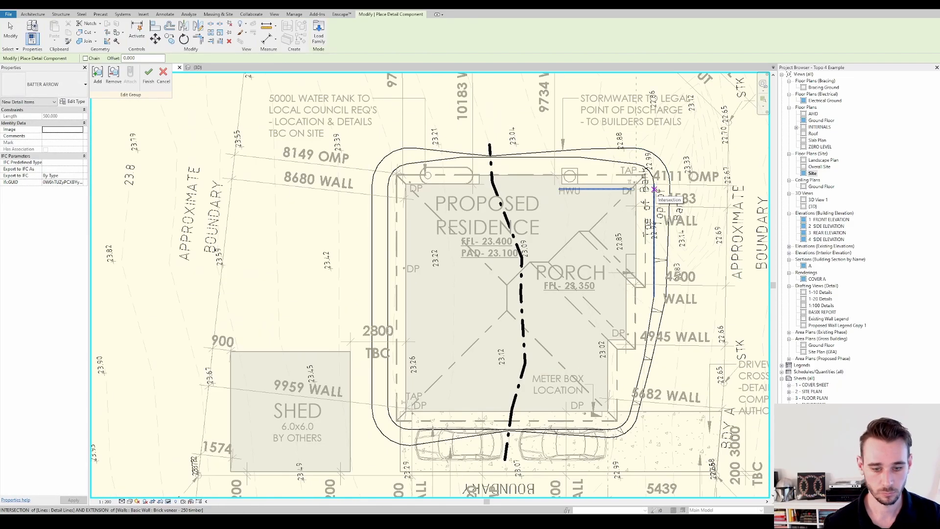
pyautogui.click(652, 190)
pyautogui.click(668, 191)
# Place batter arrows at the corner near the TAP and along the outline's upper edge
pyautogui.click(653, 171)
pyautogui.click(673, 149)
pyautogui.click(547, 154)
pyautogui.click(556, 119)
pyautogui.click(371, 177)
# Place batter arrows between the outlines down the shed side of the residence and at its lower corner
pyautogui.click(282, 244)
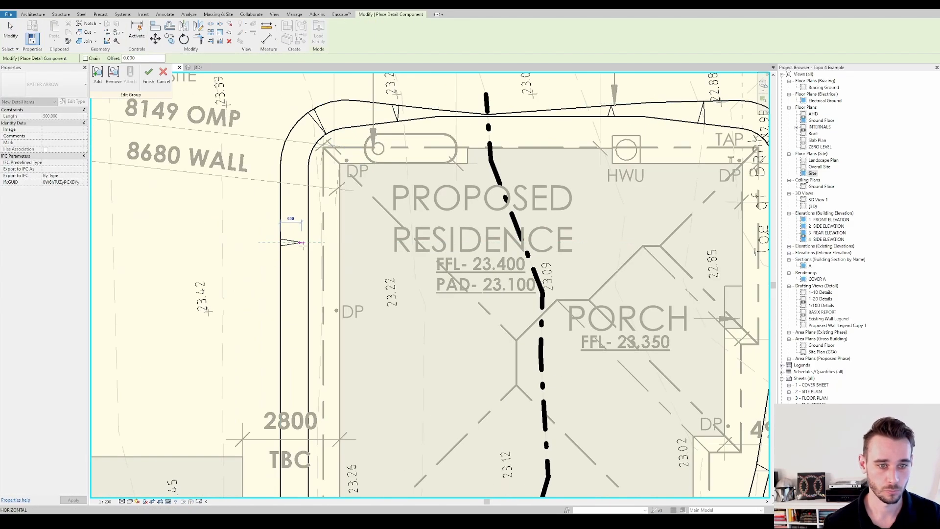
pyautogui.moveTo(309, 244); pyautogui.dragTo(366, 110, button='middle')
pyautogui.click(338, 224)
pyautogui.click(338, 346)
pyautogui.click(343, 443)
pyautogui.click(400, 487)
pyautogui.scroll(-5, 405, 460)
pyautogui.press('Escape')
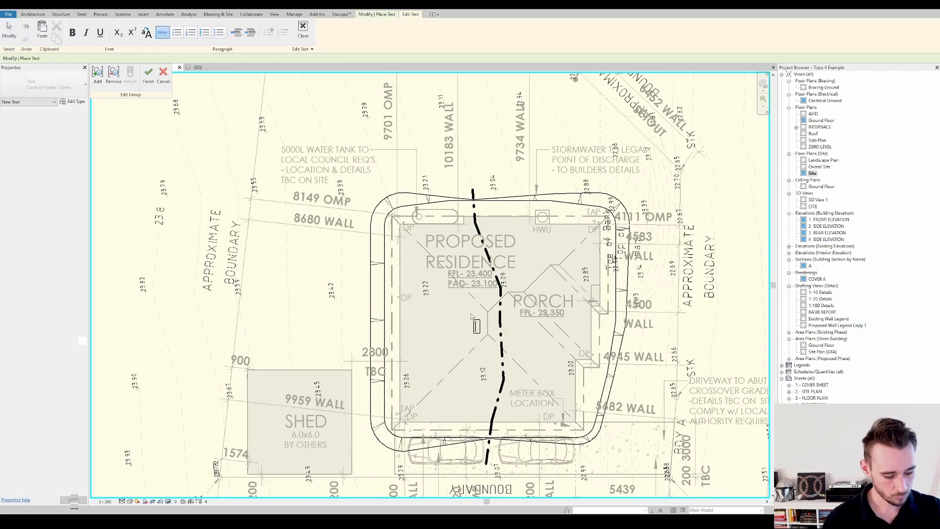
# Add CUT and FILL text on either side of the dashed dividing line and finish editing the Contours group
pyautogui.scroll(3, 497, 356)
pyautogui.scroll(-1, 497, 356)
pyautogui.scroll(-1, 498, 356)
pyautogui.scroll(5, 412, 180)
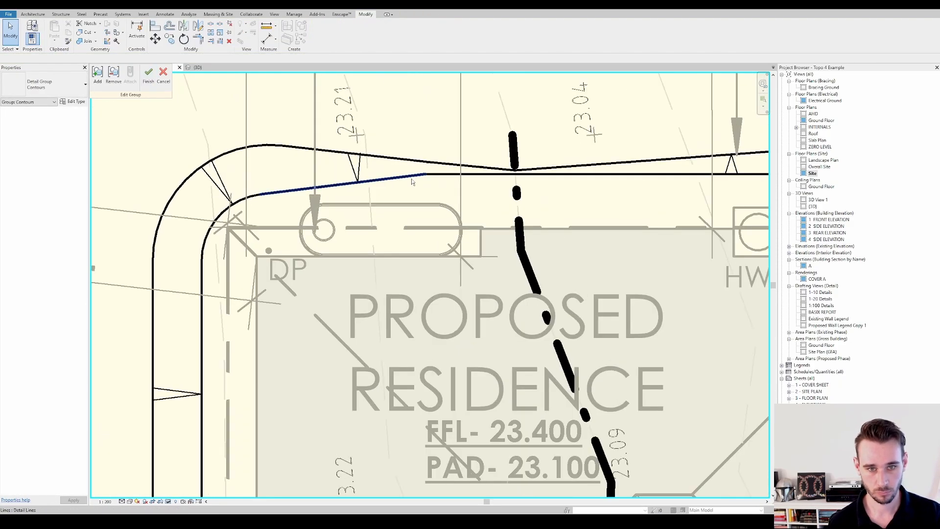
pyautogui.scroll(-5, 412, 181)
pyautogui.click(148, 75)
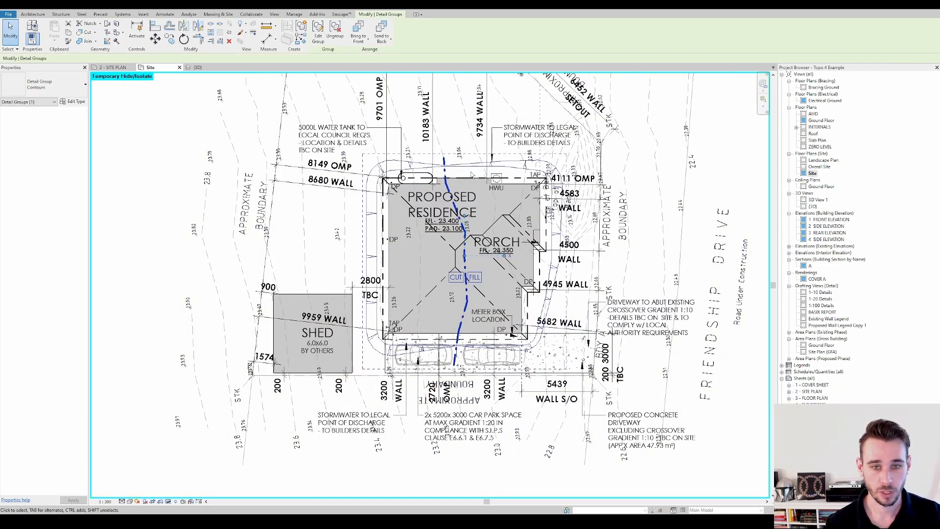
# Show the view in thin lines to check where the batter lines meet the dividing line on the upper edge
pyautogui.scroll(1, 471, 174)
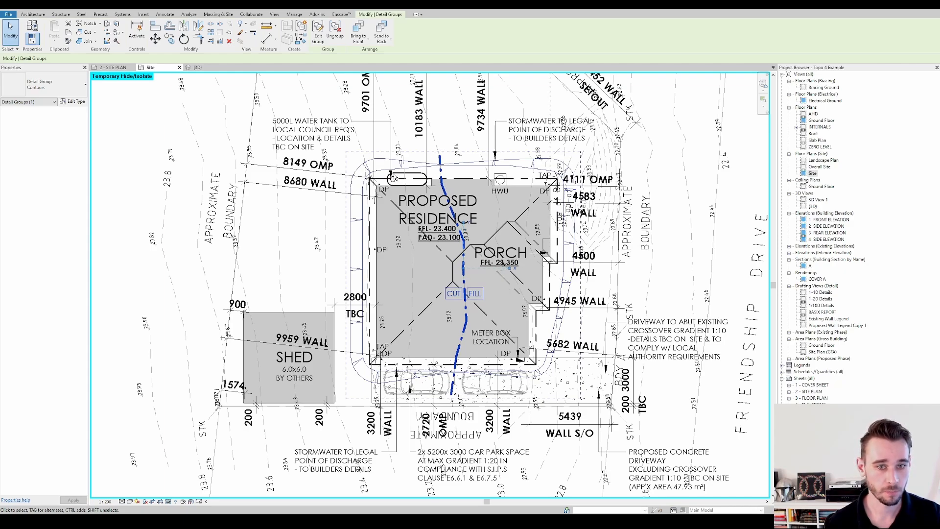
pyautogui.scroll(1, 371, 162)
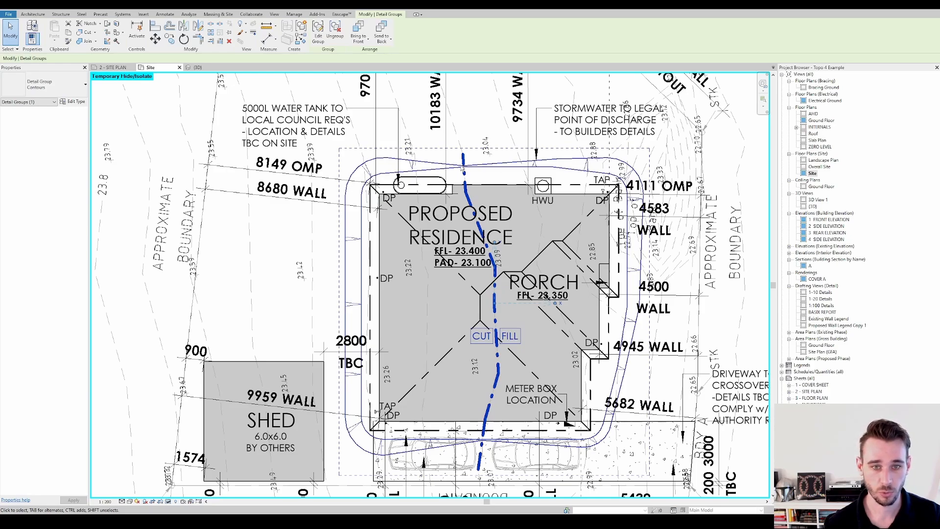
pyautogui.scroll(5, 461, 169)
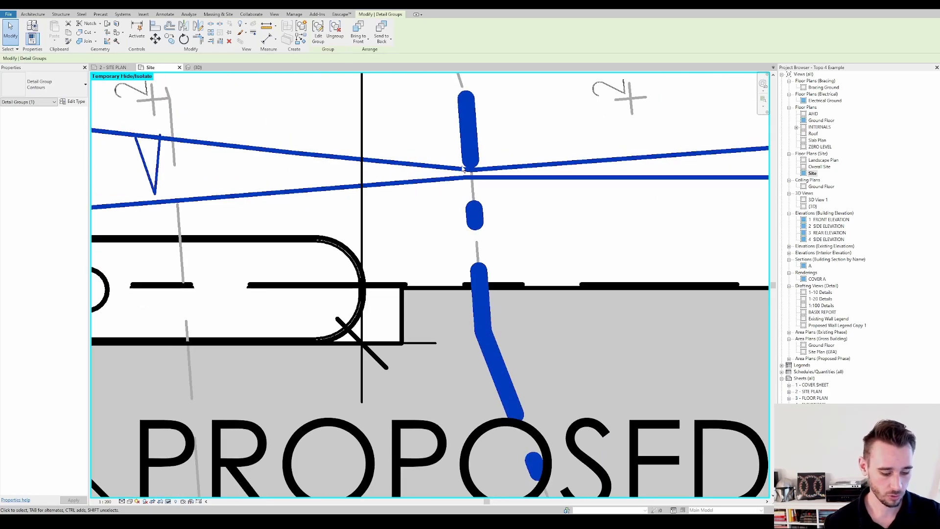
pyautogui.scroll(3, 463, 169)
pyautogui.press('Escape')
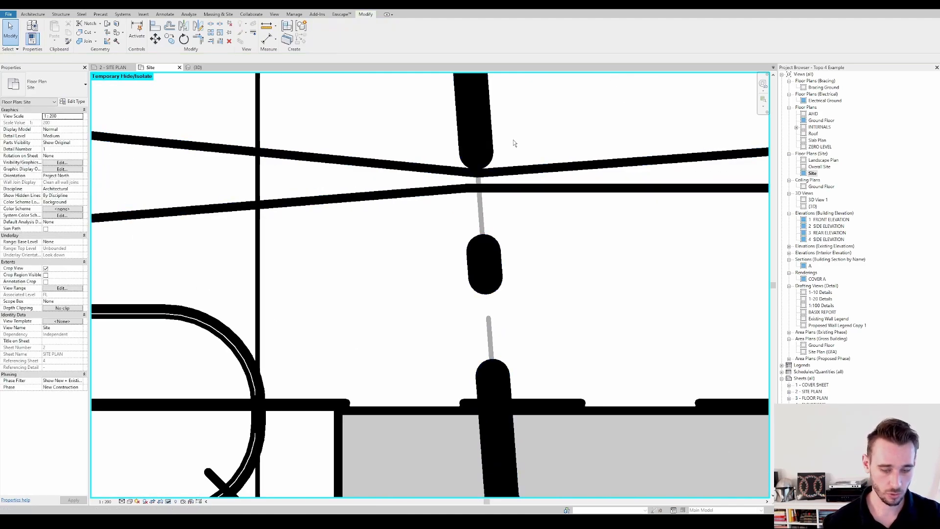
pyautogui.press('t')
pyautogui.press('l')
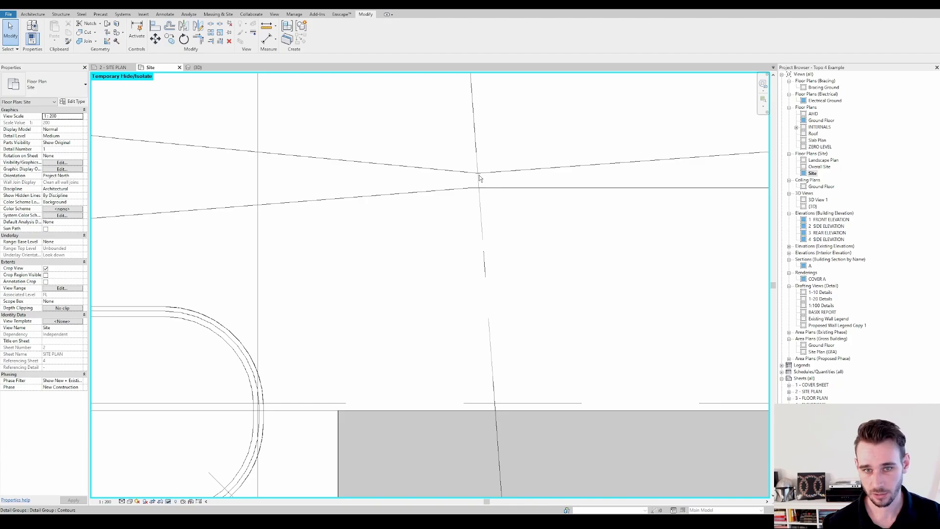
# Examine the batter outlines, arrows and CUT / FILL labels around the whole residence
pyautogui.scroll(-8, 479, 177)
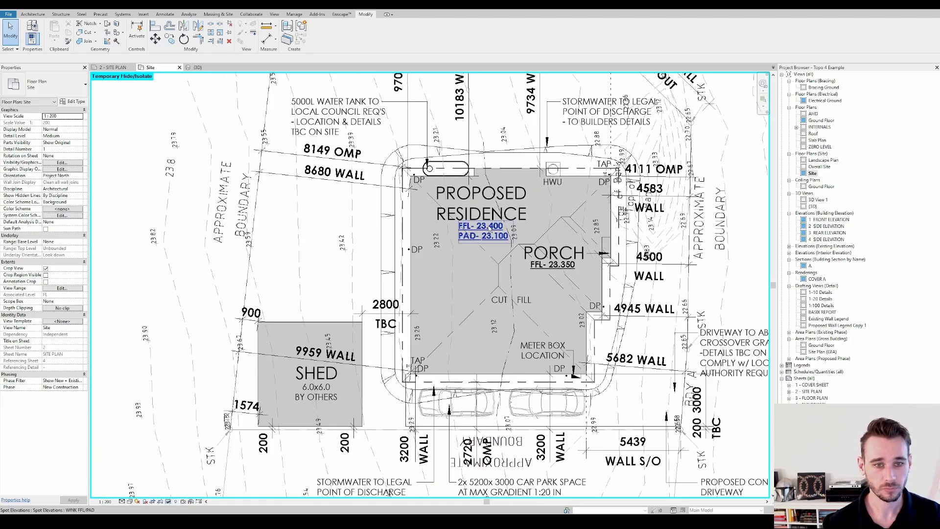
pyautogui.scroll(4, 384, 151)
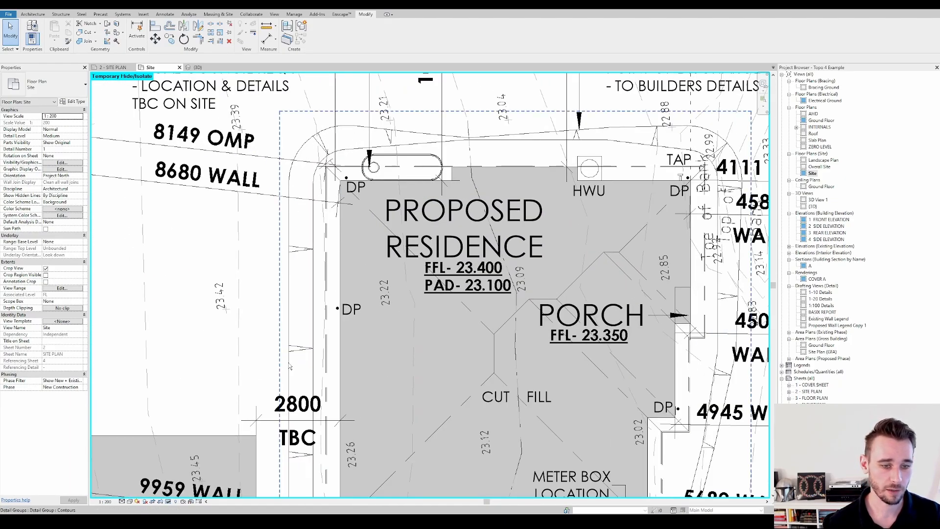
pyautogui.scroll(-3, 299, 348)
pyautogui.moveTo(303, 335); pyautogui.dragTo(320, 237, button='middle')
pyautogui.scroll(4, 581, 347)
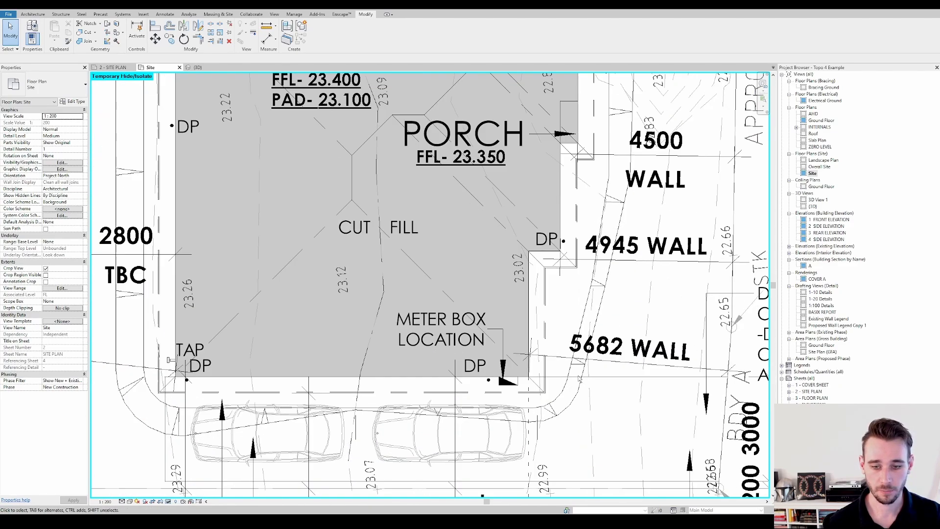
pyautogui.scroll(-3, 580, 473)
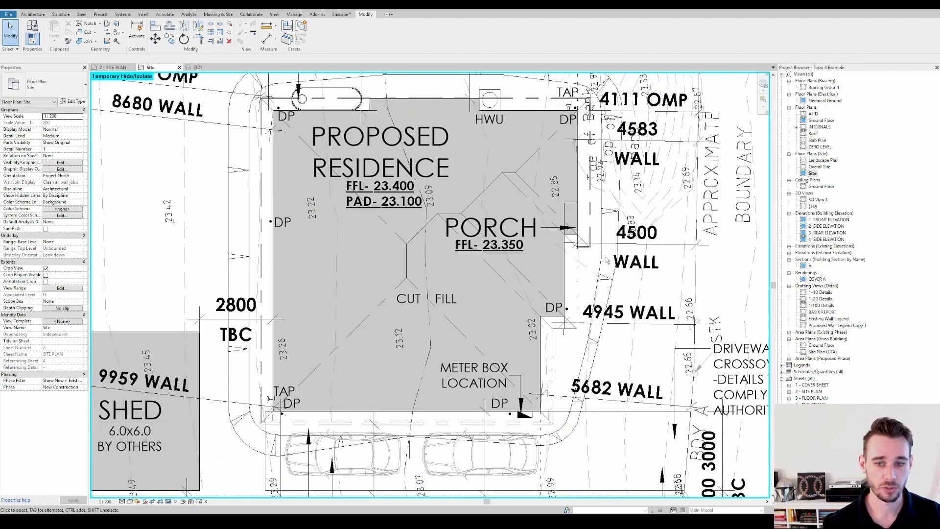
pyautogui.scroll(-2, 609, 206)
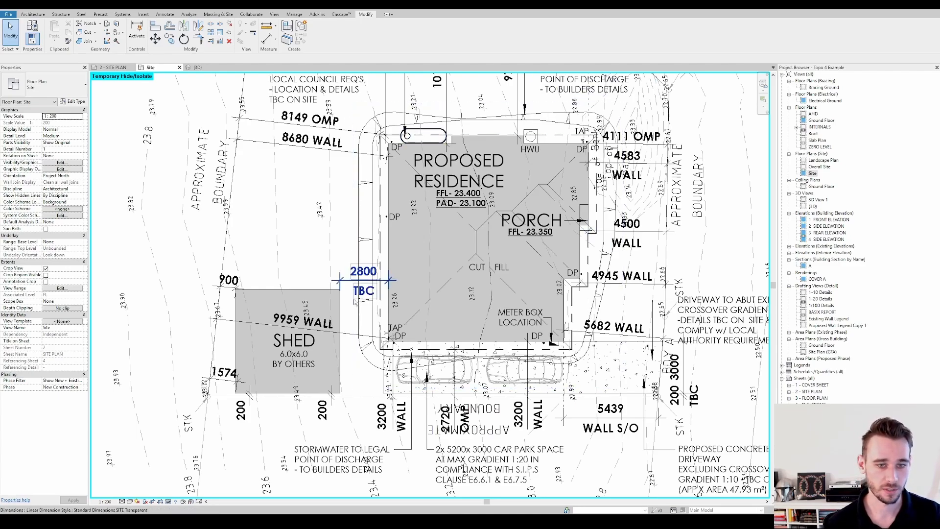
pyautogui.moveTo(469, 302); pyautogui.dragTo(485, 243, button='middle')
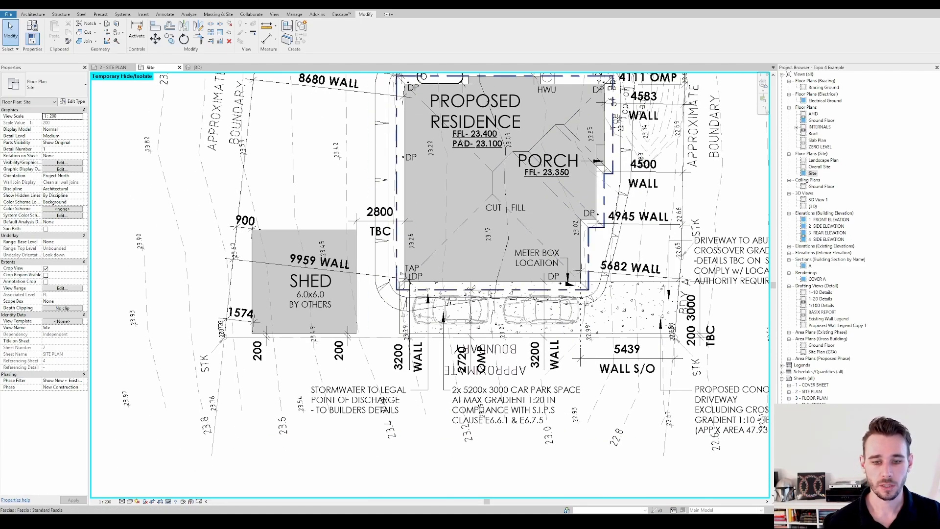
pyautogui.moveTo(594, 303); pyautogui.dragTo(536, 323, button='middle')
pyautogui.scroll(3, 430, 328)
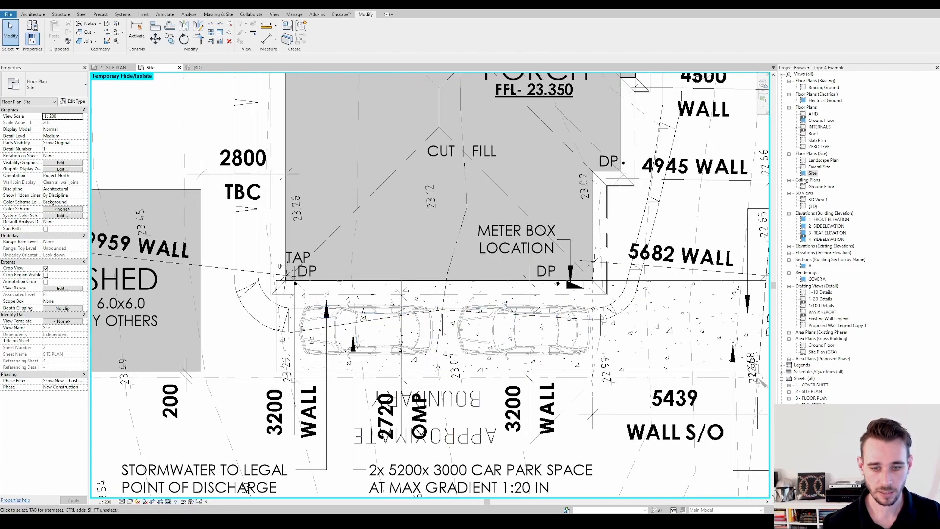
# Select the two car symbols and the Contours group to check how the batter overlaps the parking spaces
pyautogui.click(519, 333)
pyautogui.keyDown('ctrl'); pyautogui.click(432, 324); pyautogui.keyUp('ctrl')
pyautogui.scroll(-2, 434, 325)
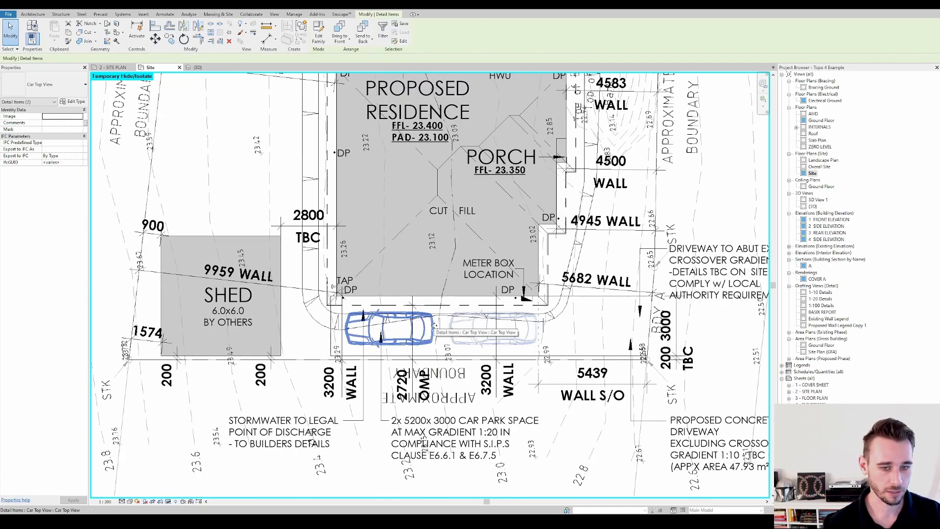
pyautogui.click(331, 314)
pyautogui.scroll(2, 332, 316)
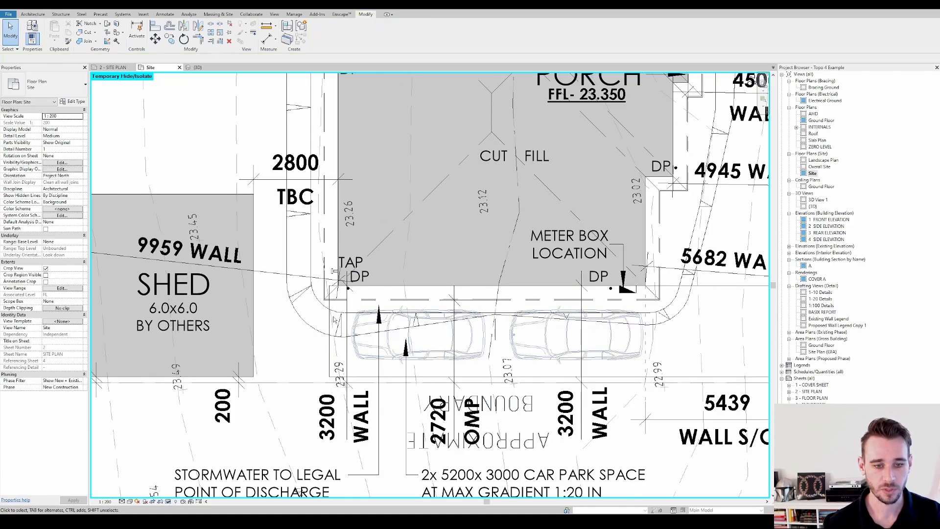
pyautogui.scroll(-2, 333, 270)
pyautogui.click(329, 281)
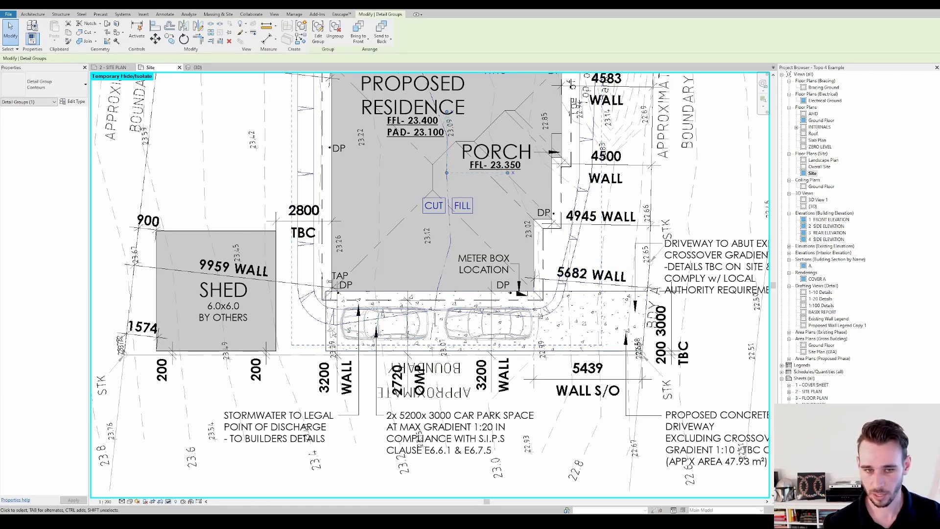
pyautogui.scroll(-3, 372, 323)
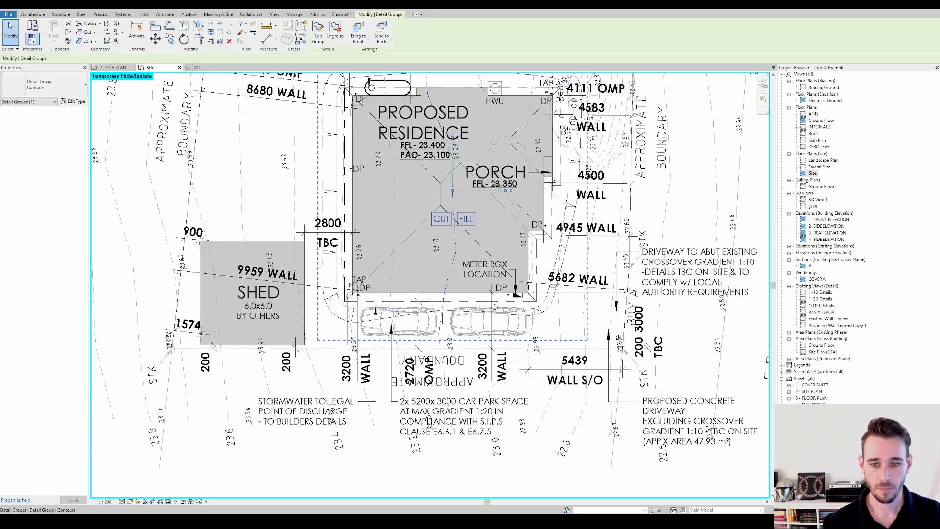
pyautogui.press('Escape')
# Examine the Contours group's extents against the driveway, notes and site dimensions
pyautogui.scroll(1, 482, 329)
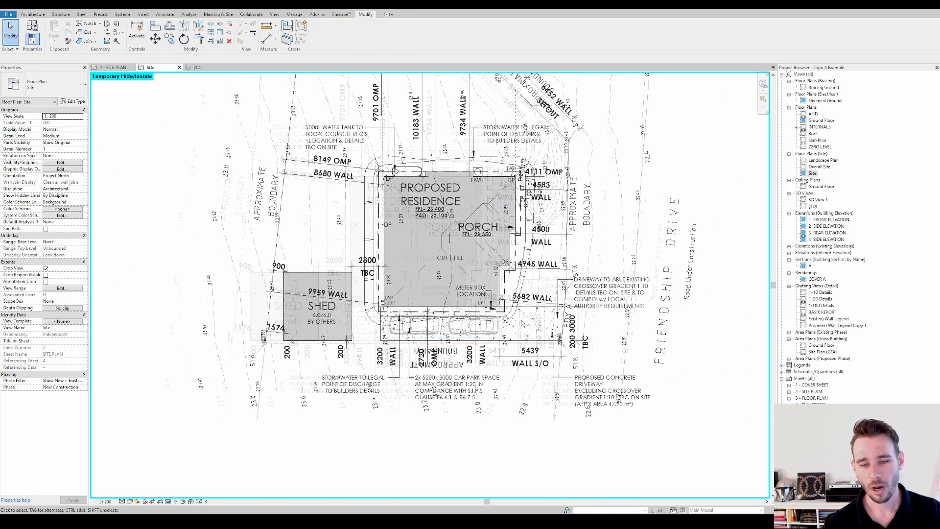
pyautogui.scroll(2, 511, 324)
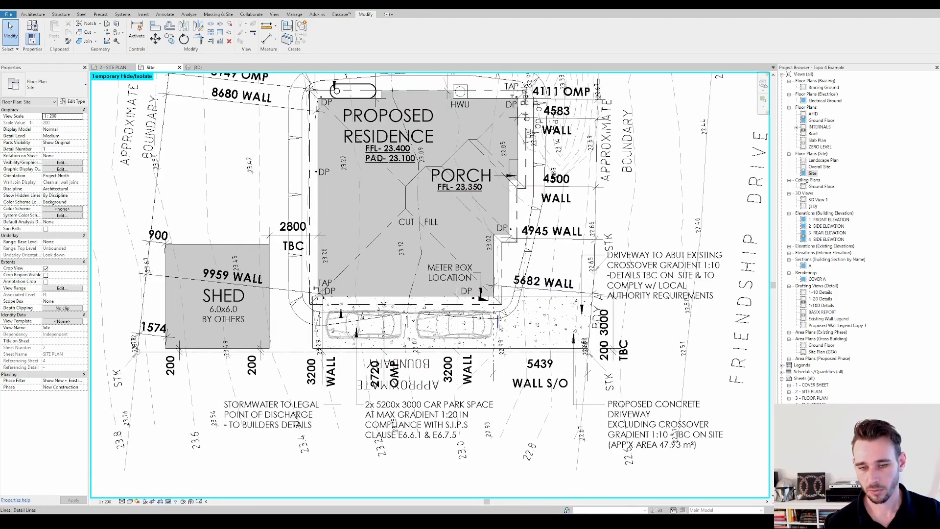
pyautogui.moveTo(592, 275); pyautogui.dragTo(613, 281, button='middle')
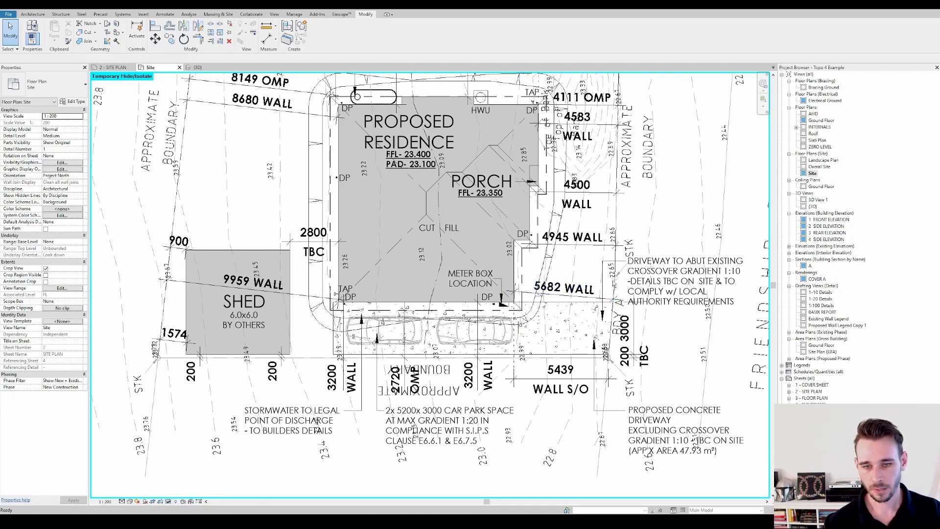
pyautogui.moveTo(589, 250); pyautogui.dragTo(615, 318, button='middle')
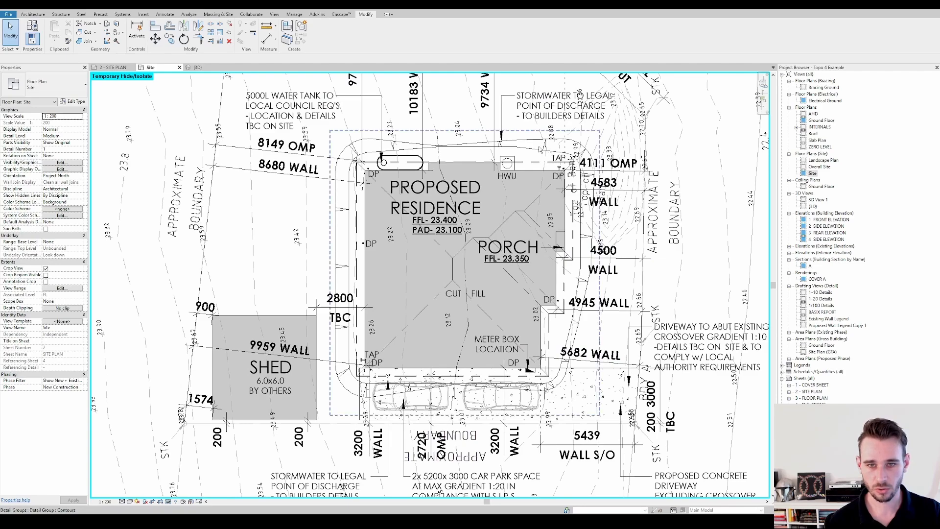
pyautogui.rightClick(349, 167)
pyautogui.click(406, 119)
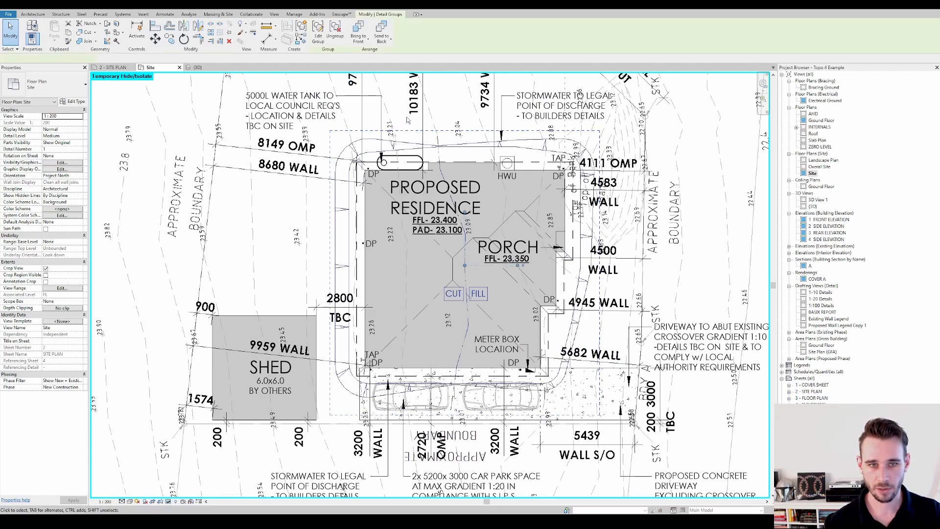
pyautogui.click(451, 114)
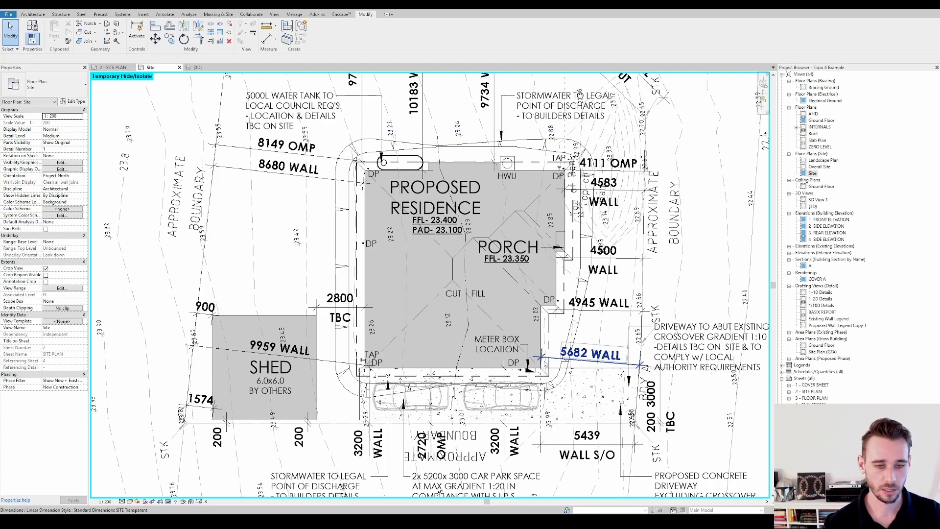
# Inspect the car symbols and the Contours group again, comparing the batter with the surrounding survey contours
pyautogui.scroll(2, 438, 401)
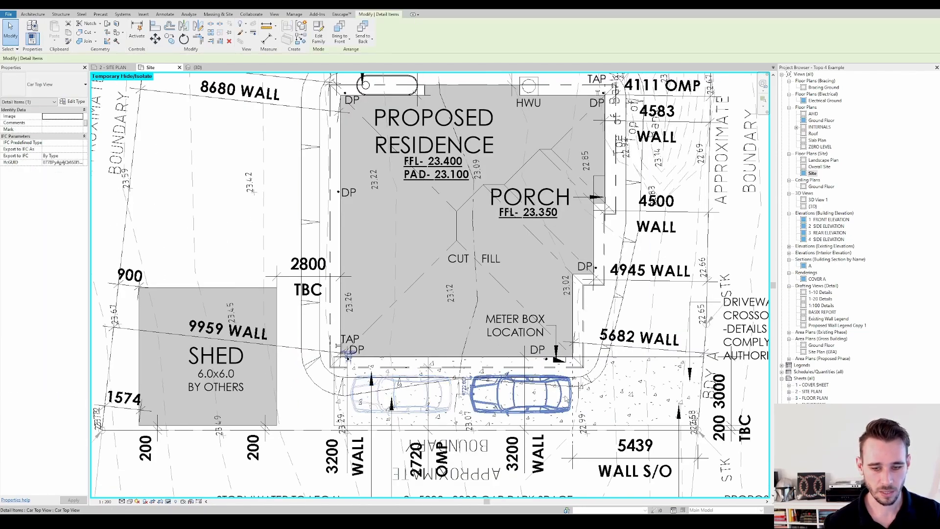
pyautogui.scroll(-1, 569, 399)
pyautogui.scroll(-1, 569, 399)
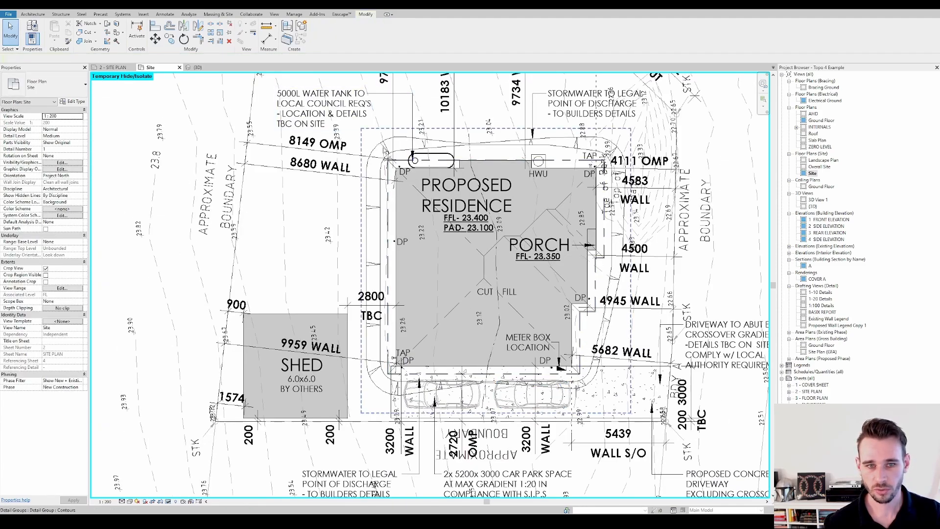
pyautogui.click(385, 148)
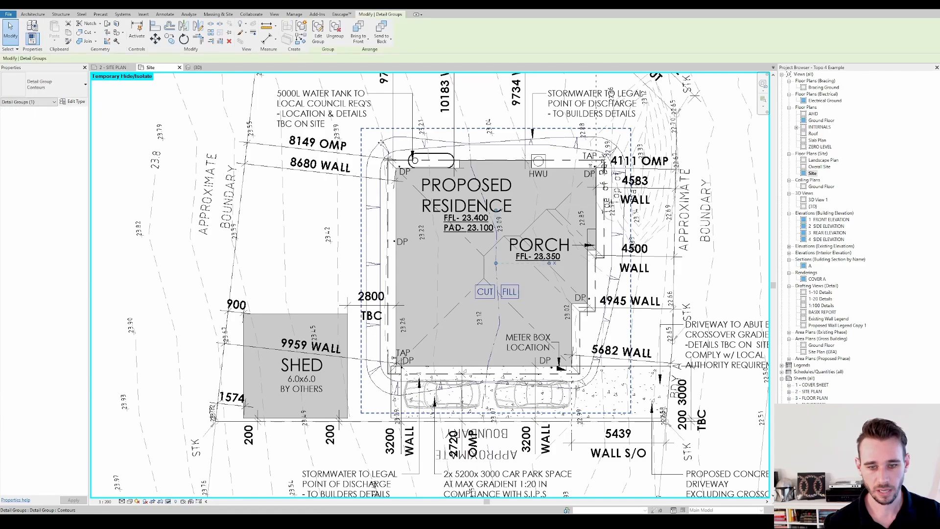
pyautogui.click(379, 140)
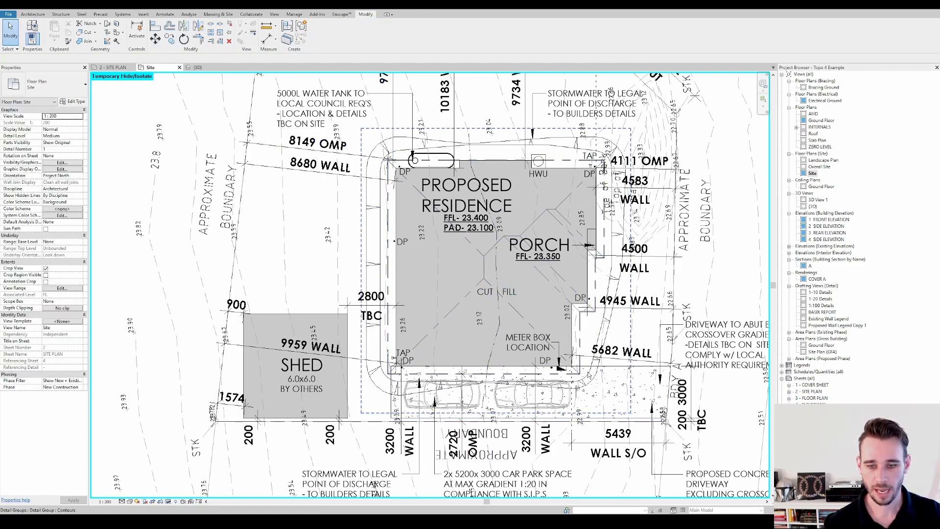
pyautogui.moveTo(368, 341); pyautogui.dragTo(314, 358, button='middle')
pyautogui.scroll(-3, 520, 324)
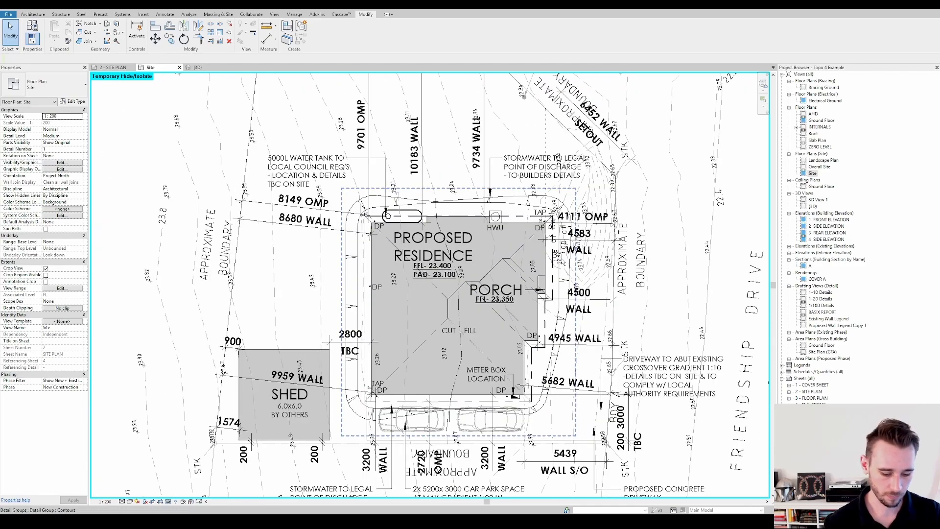
pyautogui.scroll(5, 520, 324)
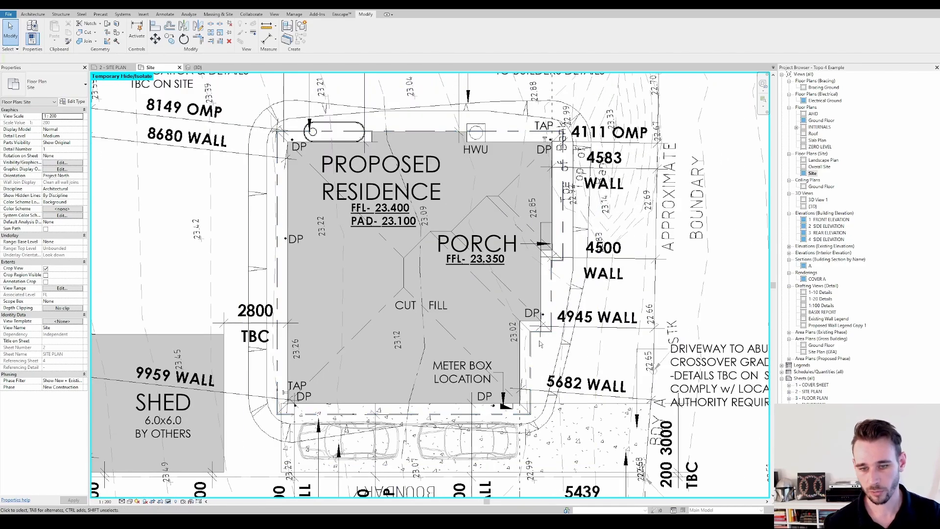
# Draw a 0.25 pen detail line about 4946 mm long from the residence's stepped wall corner to the site boundary and inspect its length
pyautogui.press('d')
pyautogui.press('l')
pyautogui.click(518, 373)
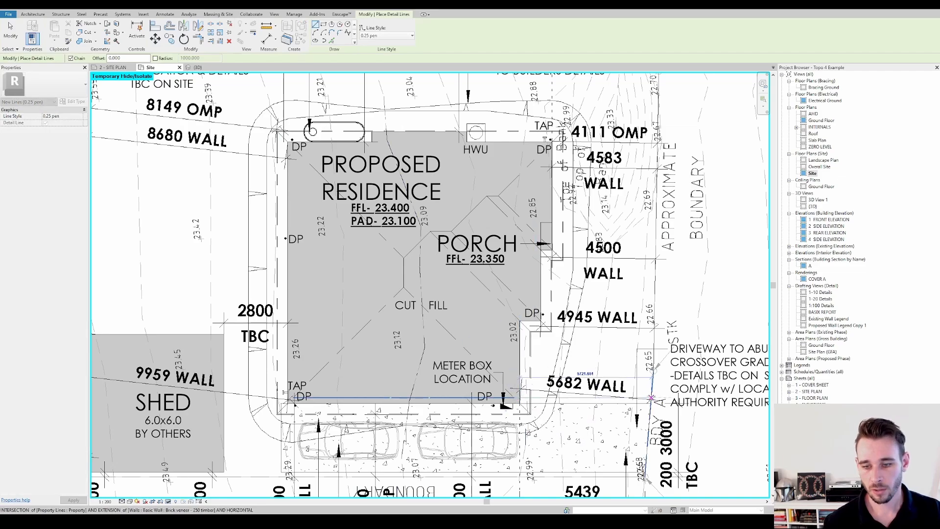
pyautogui.press('Escape')
pyautogui.click(541, 321)
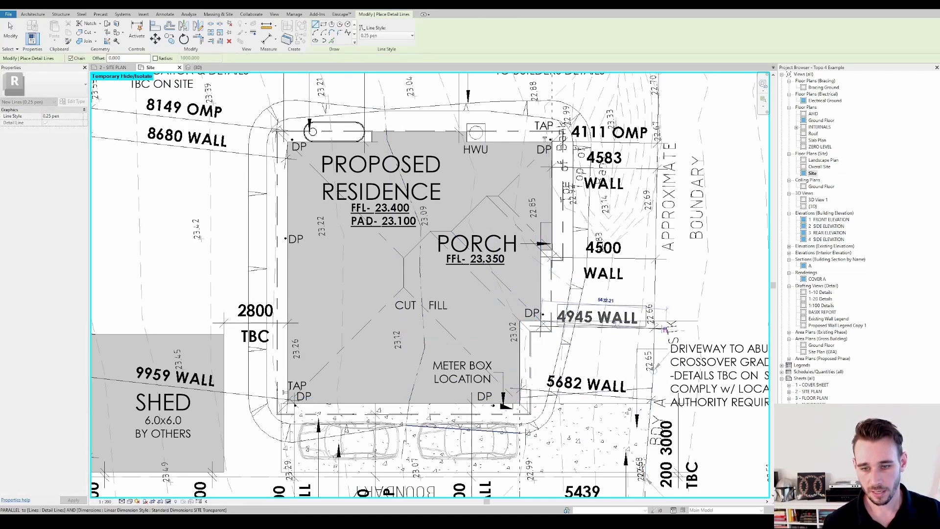
pyautogui.click(655, 323)
pyautogui.press('Escape')
pyautogui.press('Escape')
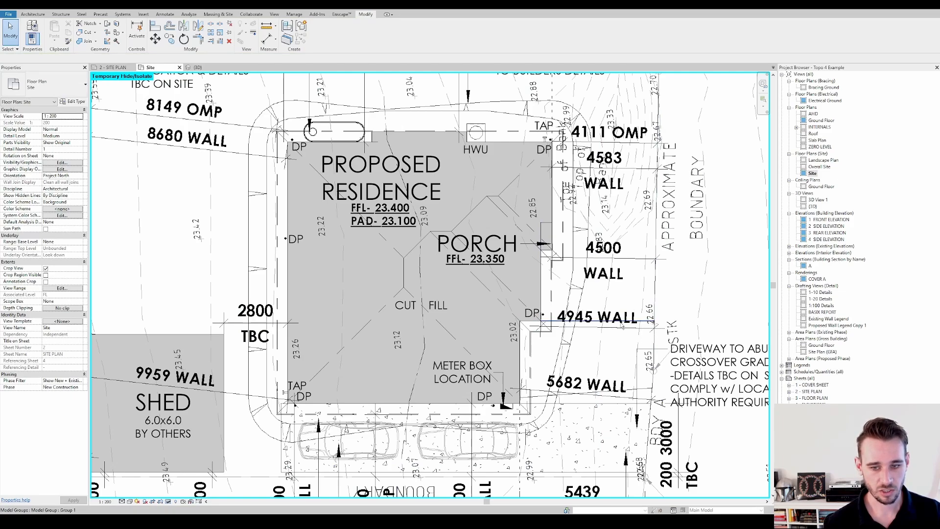
pyautogui.click(607, 322)
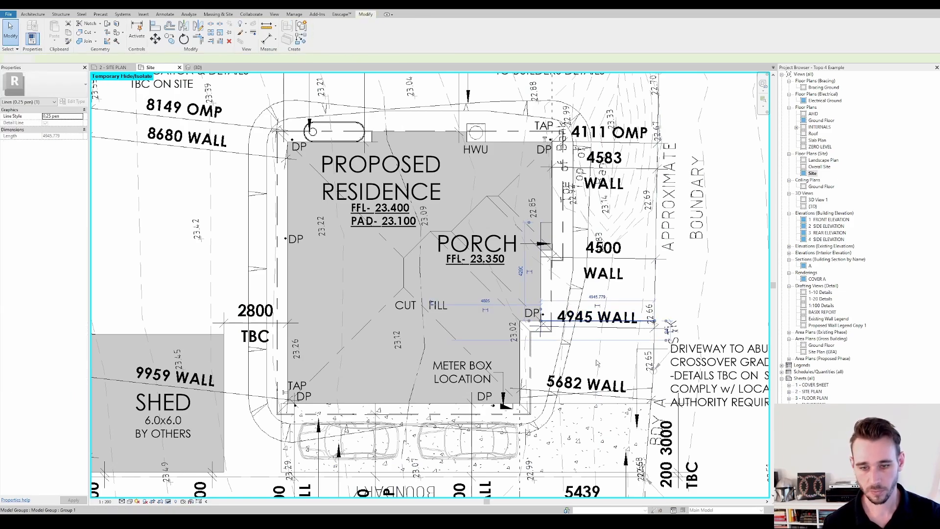
pyautogui.press('Escape')
# Examine the Contours group against the whole site, comparing its batter extents with the boundaries, dimensions and survey contours
pyautogui.scroll(-3, 602, 361)
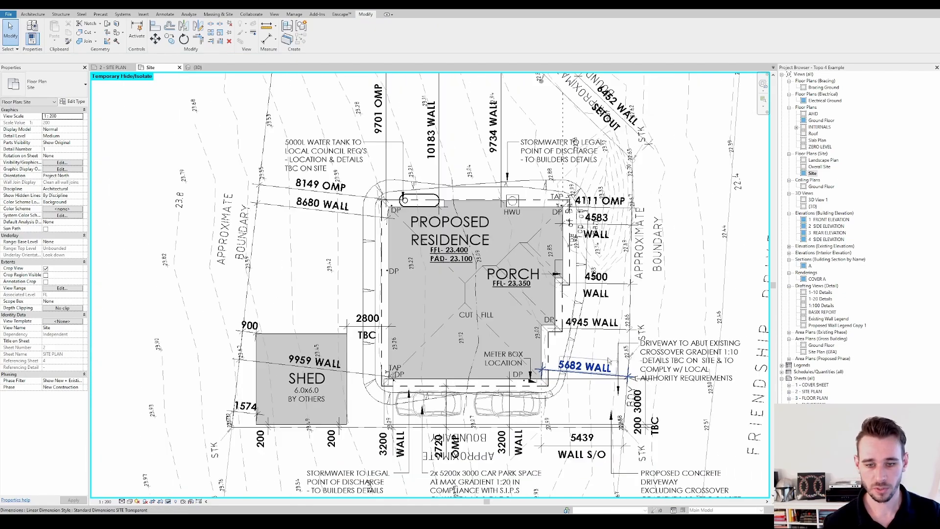
pyautogui.scroll(-2, 607, 360)
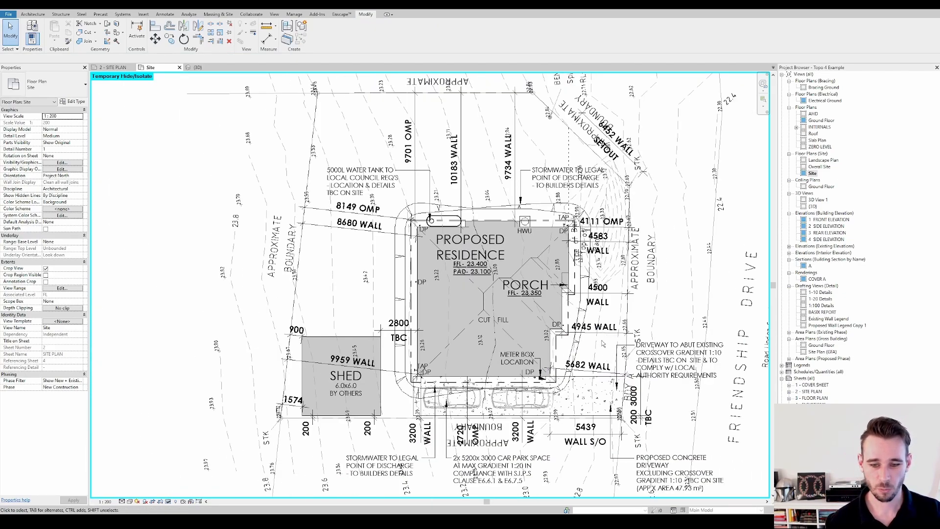
pyautogui.scroll(-1, 582, 235)
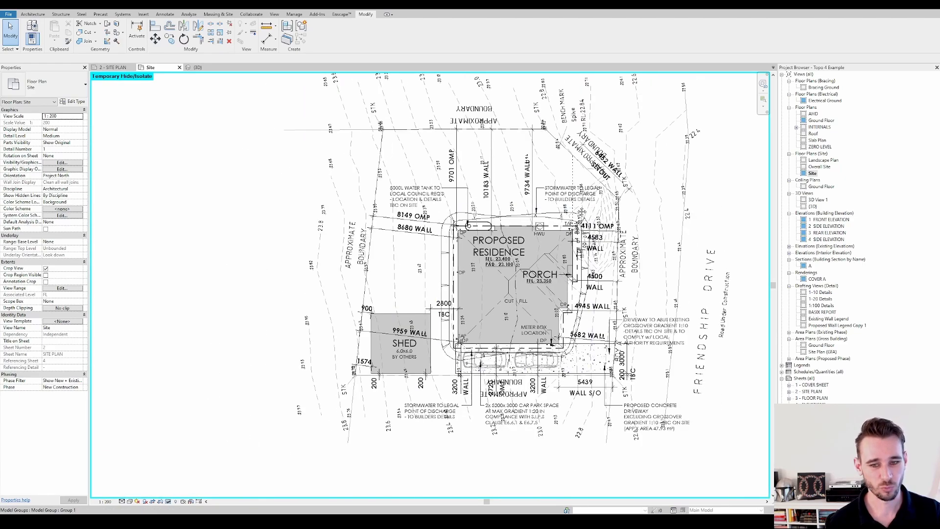
pyautogui.moveTo(581, 212); pyautogui.dragTo(516, 231, button='middle')
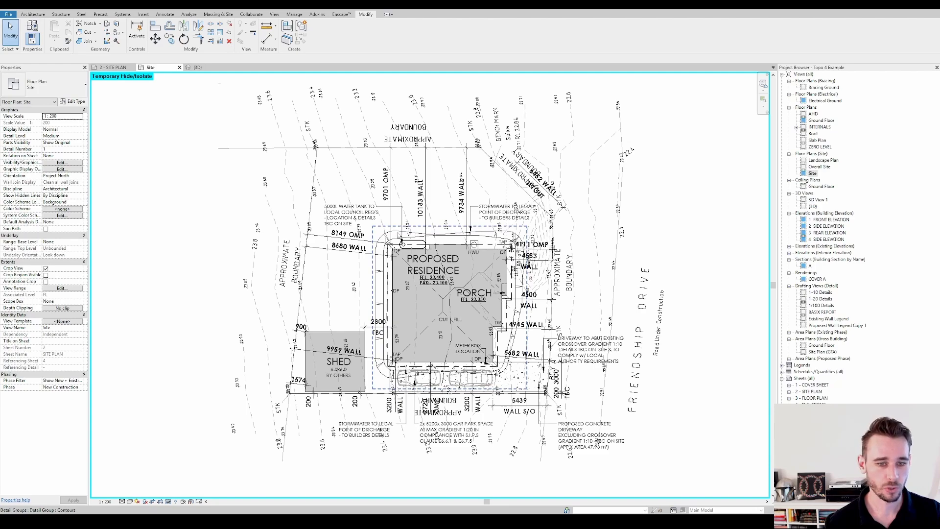
pyautogui.click(401, 241)
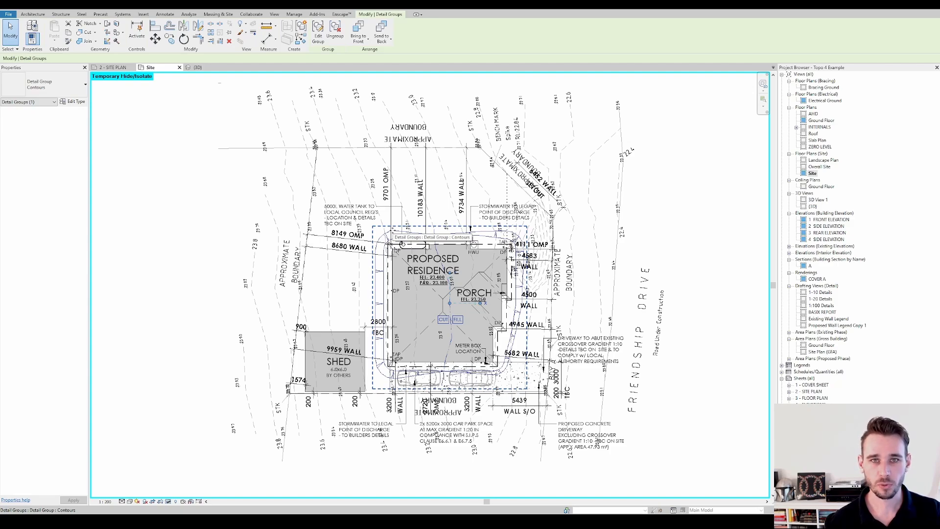
pyautogui.scroll(2, 395, 229)
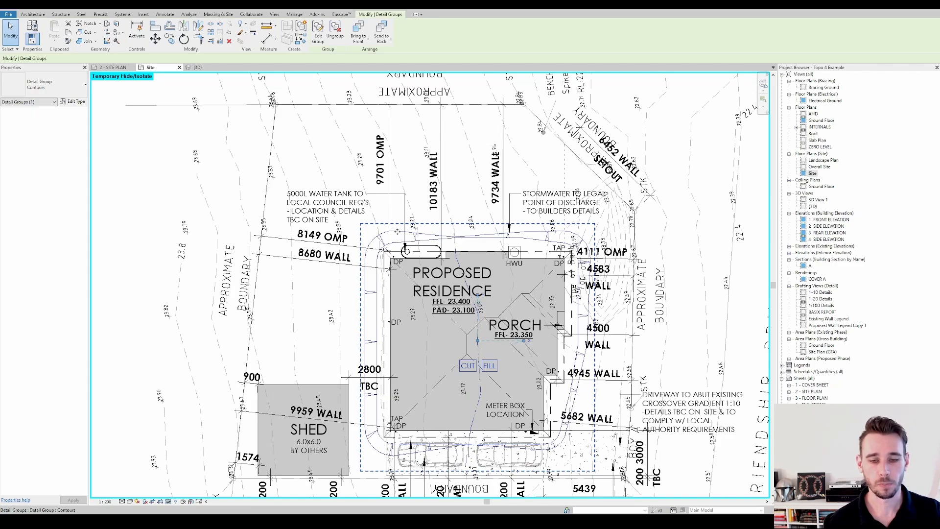
pyautogui.moveTo(489, 260)
pyautogui.mouseDown(button='middle')
pyautogui.moveTo(497, 239)
pyautogui.moveTo(490, 216)
pyautogui.mouseUp(button='middle')
pyautogui.moveTo(584, 339); pyautogui.dragTo(571, 315, button='middle')
pyautogui.press('Escape')
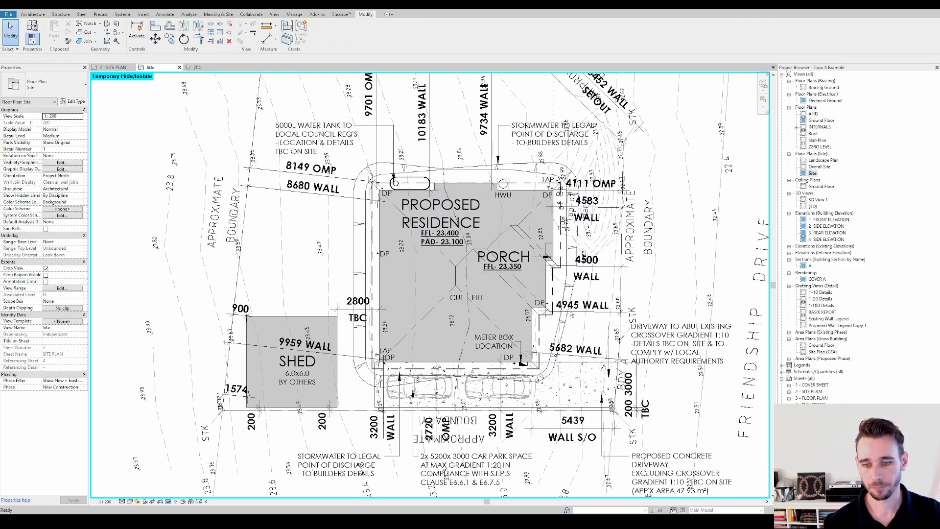
pyautogui.scroll(-2, 529, 246)
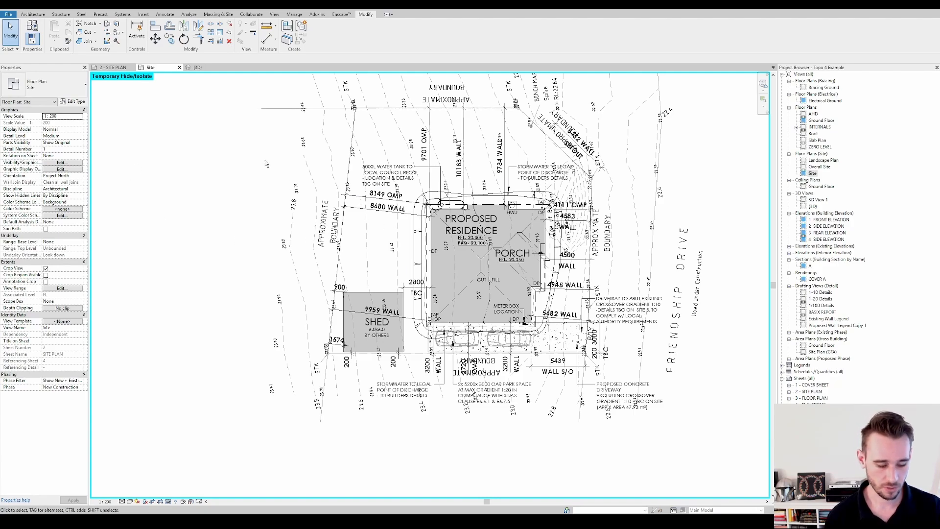
# Inspect the house model from another angle in the default 3D view and return to the Site floor plan
pyautogui.click(156, 9)
pyautogui.keyDown('shift'); pyautogui.moveTo(577, 300); pyautogui.dragTo(343, 299, button='middle'); pyautogui.keyUp('shift')
pyautogui.keyDown('shift'); pyautogui.moveTo(473, 338); pyautogui.dragTo(520, 383, button='middle'); pyautogui.keyUp('shift')
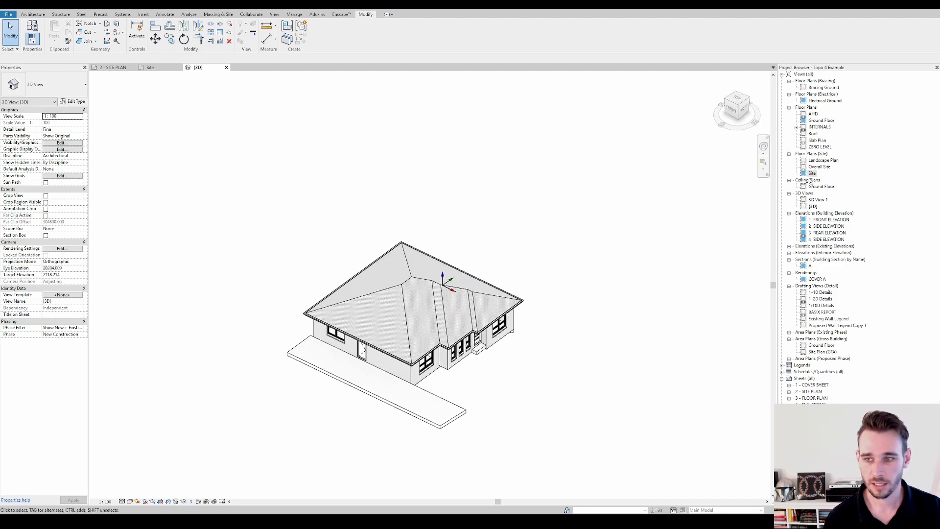
pyautogui.doubleClick(814, 173)
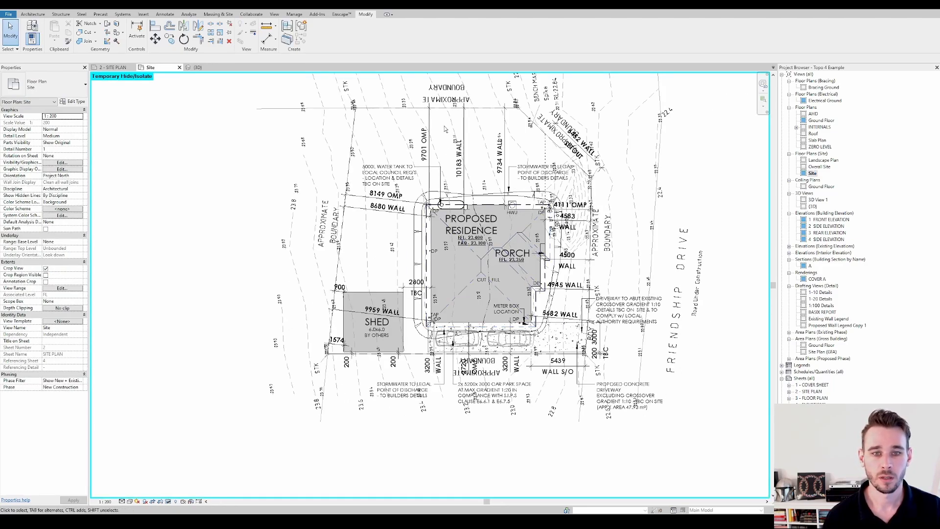
pyautogui.click(445, 87)
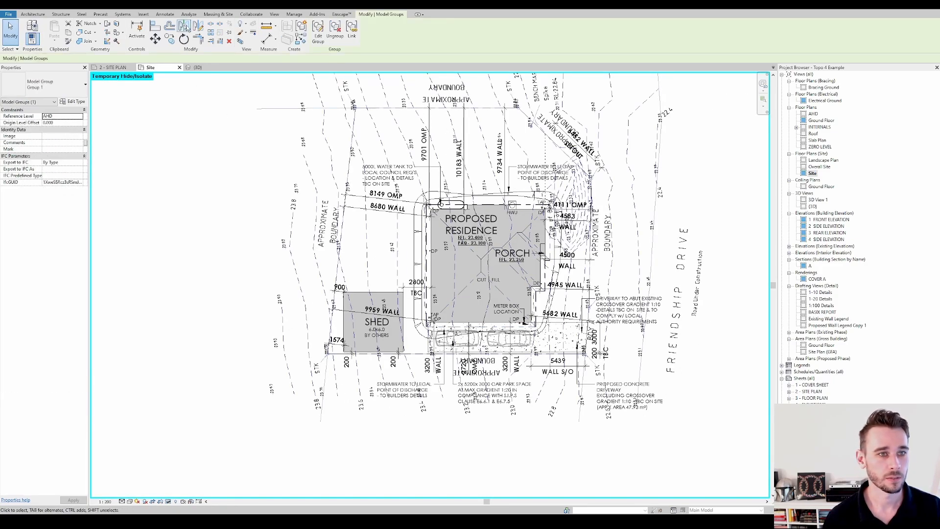
pyautogui.click(218, 14)
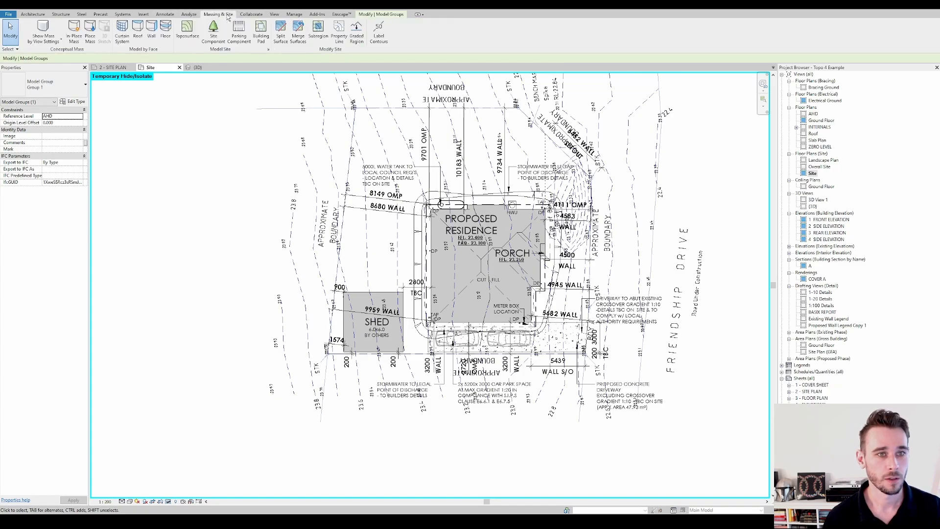
pyautogui.click(187, 30)
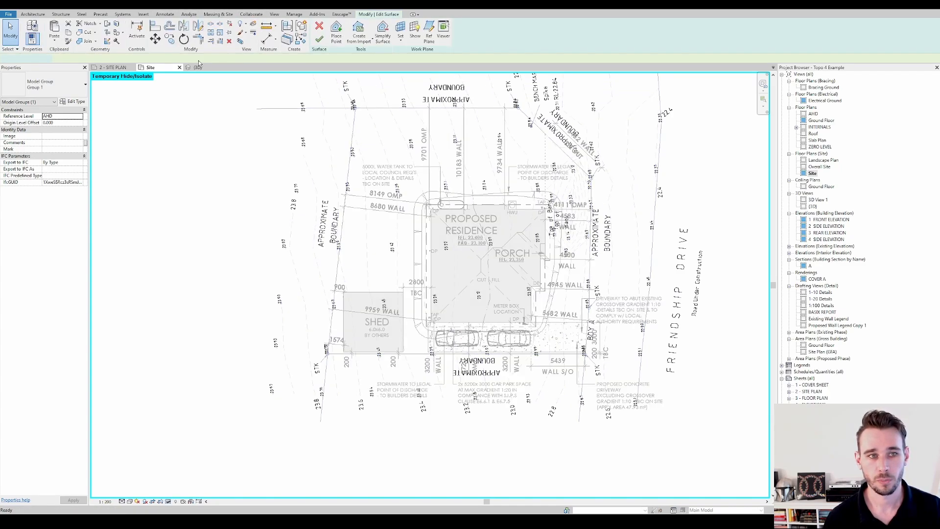
pyautogui.click(359, 34)
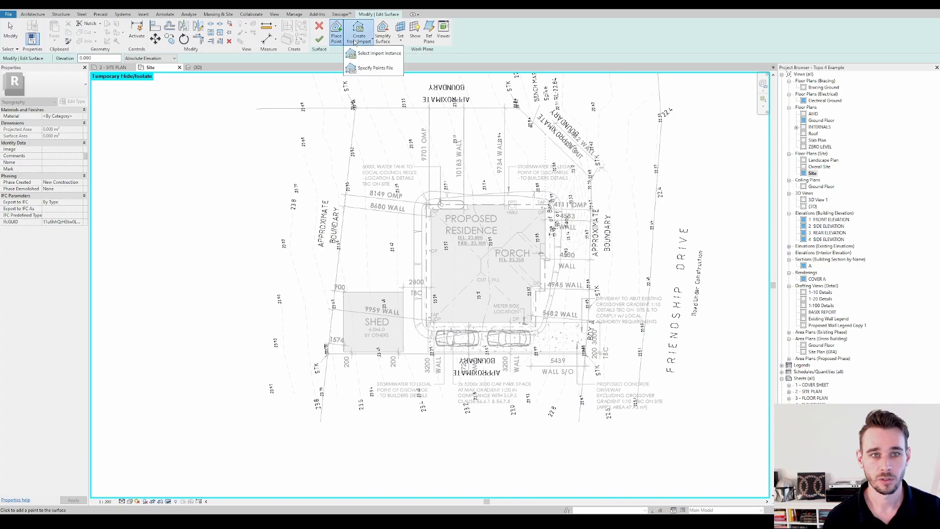
pyautogui.click(375, 54)
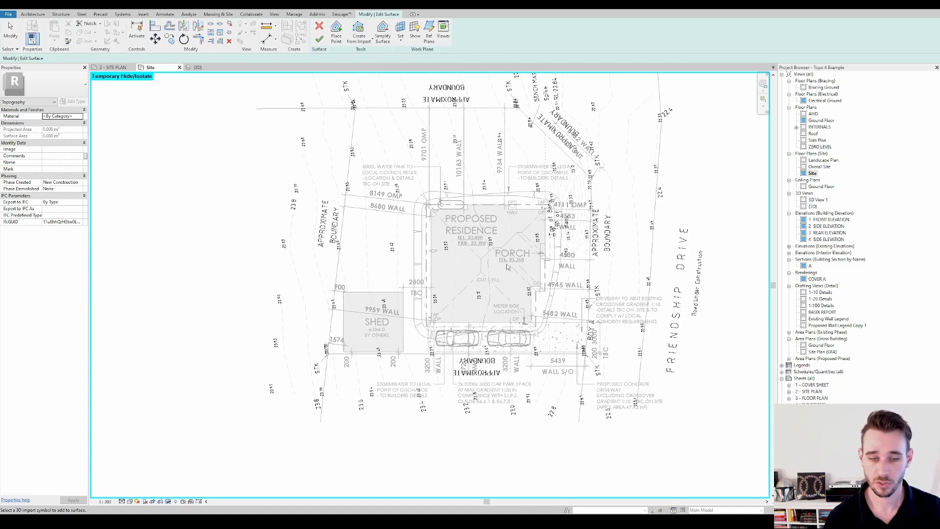
pyautogui.click(445, 90)
pyautogui.click(517, 218)
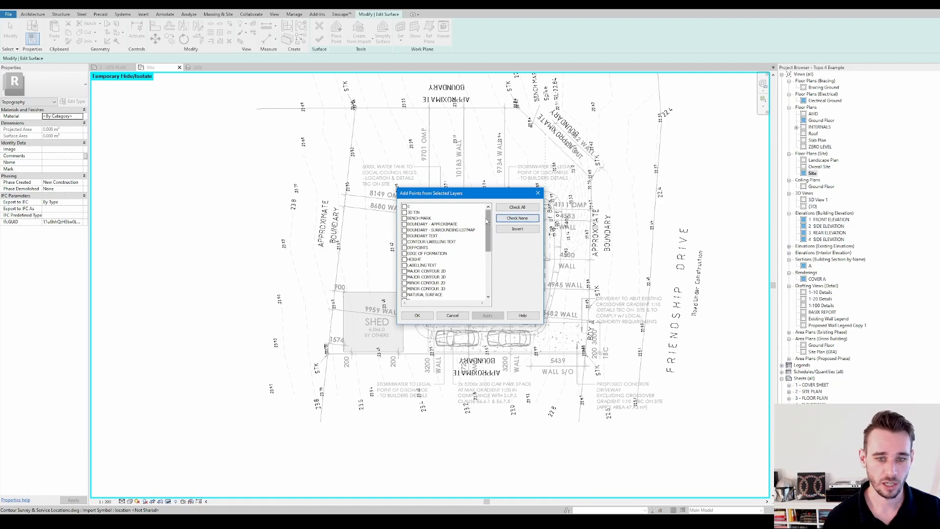
pyautogui.scroll(-3, 488, 221)
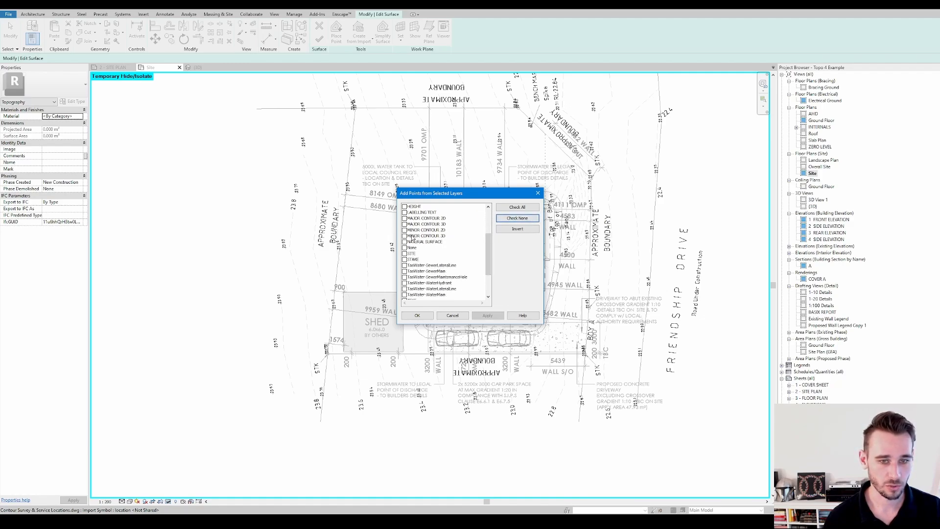
pyautogui.click(458, 315)
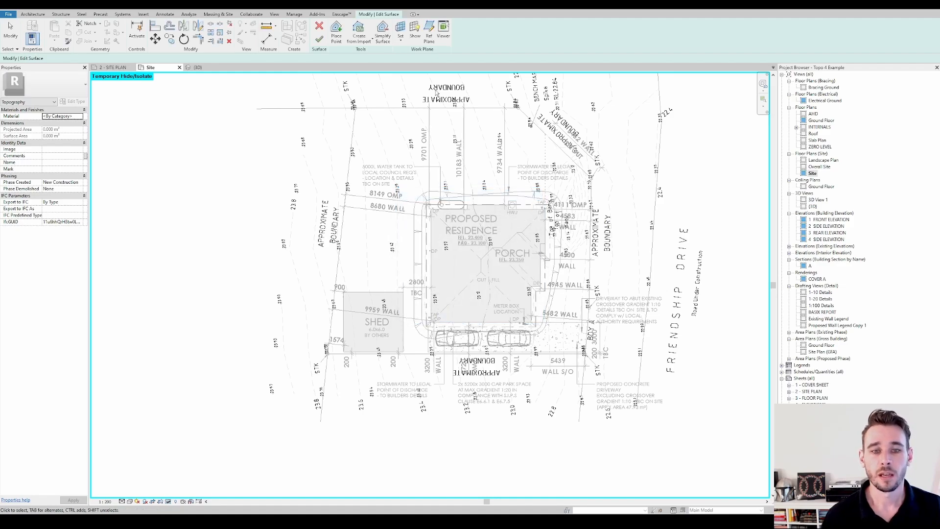
pyautogui.click(319, 28)
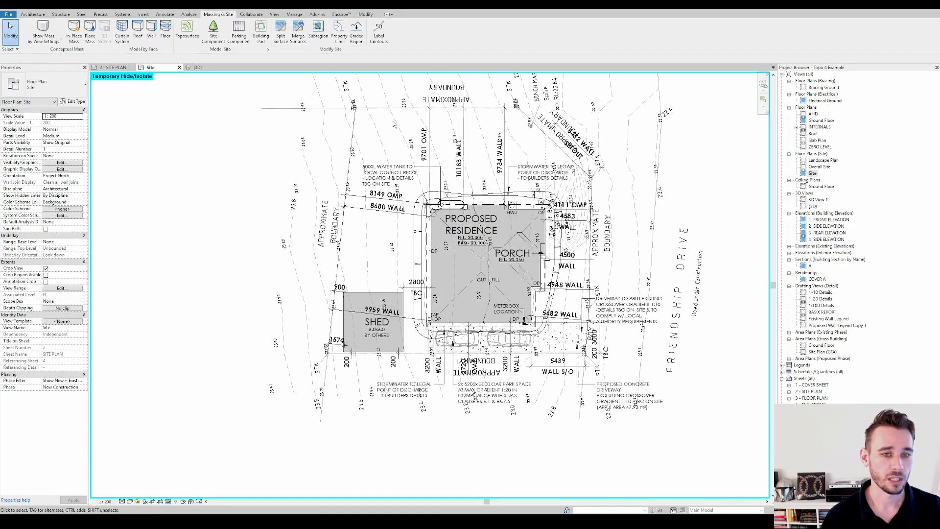
# Query a contour line in the imported Contour Survey & Service Locations.dwg to identify its layer
pyautogui.click(384, 94)
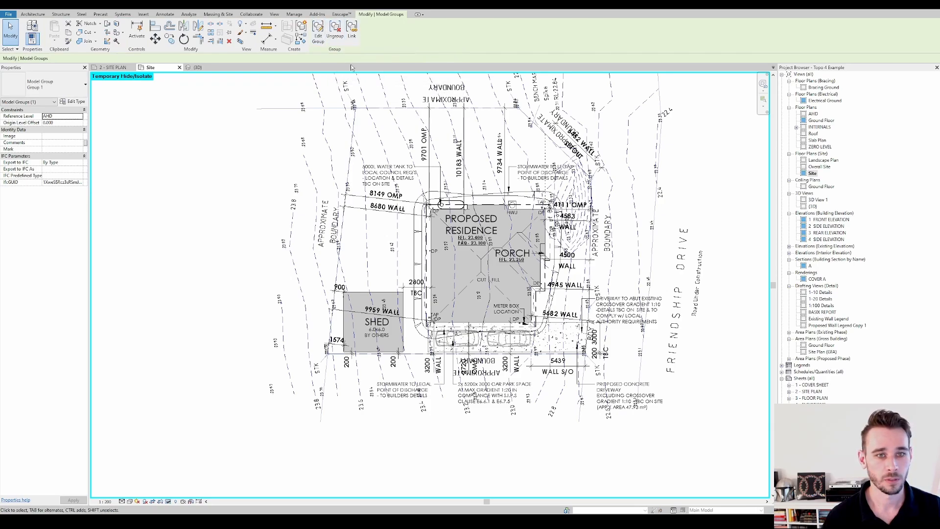
pyautogui.click(335, 29)
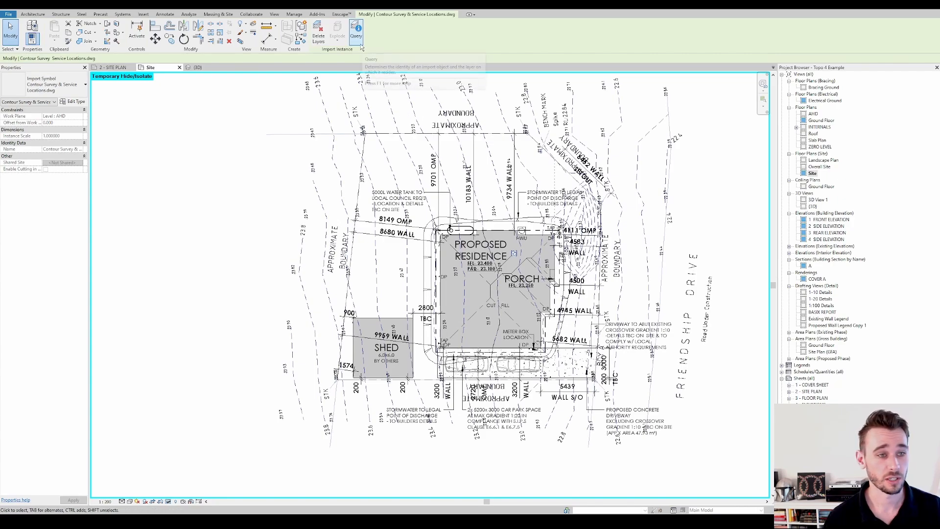
pyautogui.click(361, 46)
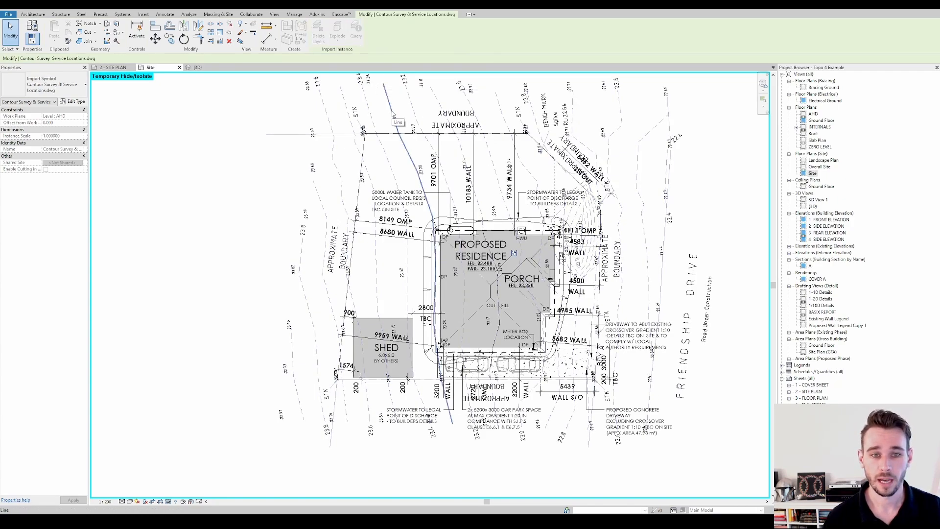
pyautogui.click(392, 115)
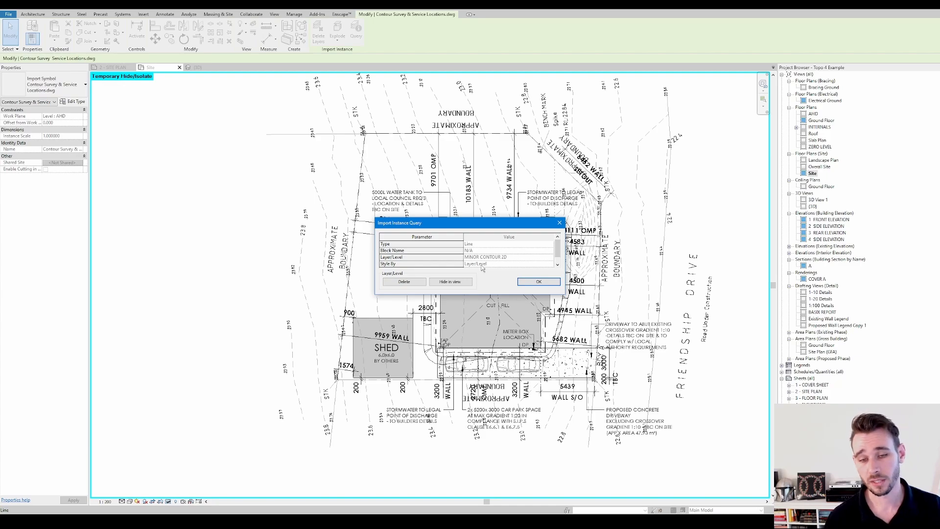
pyautogui.click(537, 282)
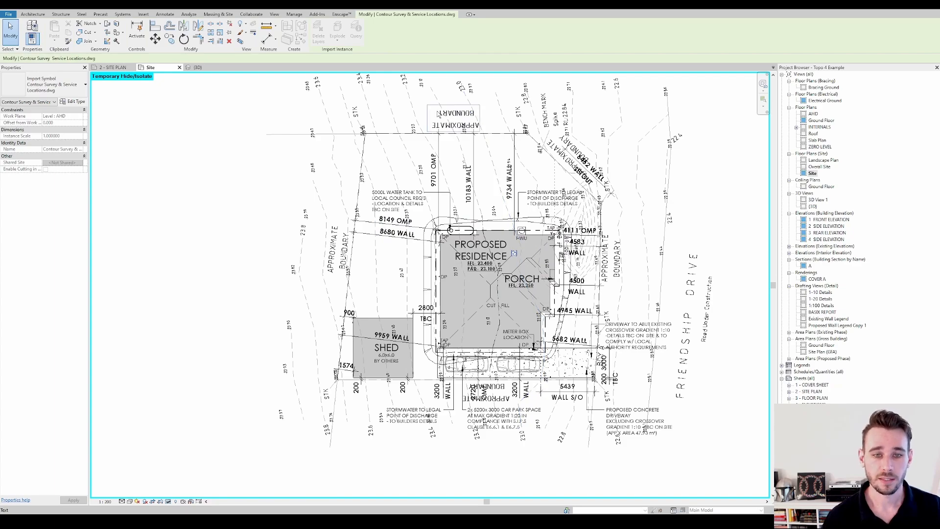
pyautogui.click(416, 97)
# Create a toposurface from the imported Contour Survey & Service Locations.dwg using only its MAJOR CONTOUR 3D and MINOR CONTOUR 3D layers
pyautogui.click(406, 85)
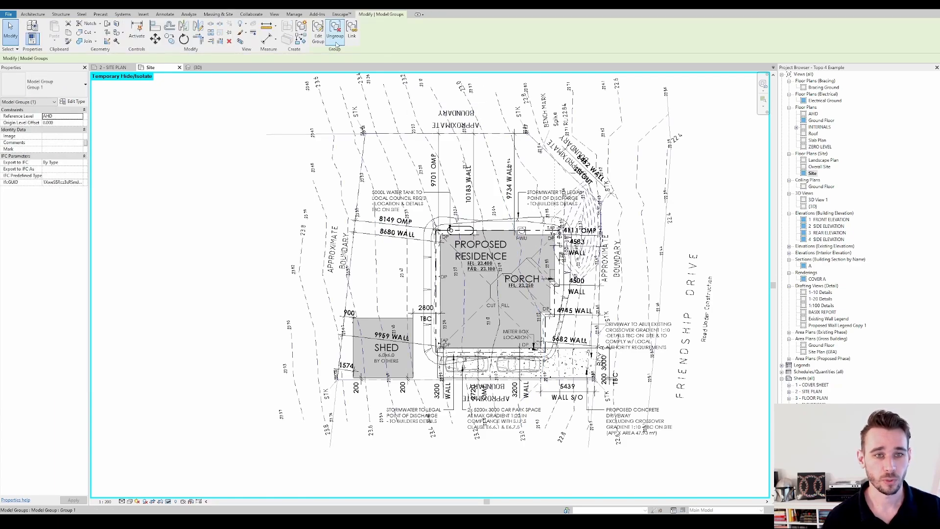
pyautogui.moveTo(382, 142); pyautogui.dragTo(397, 146, button='middle')
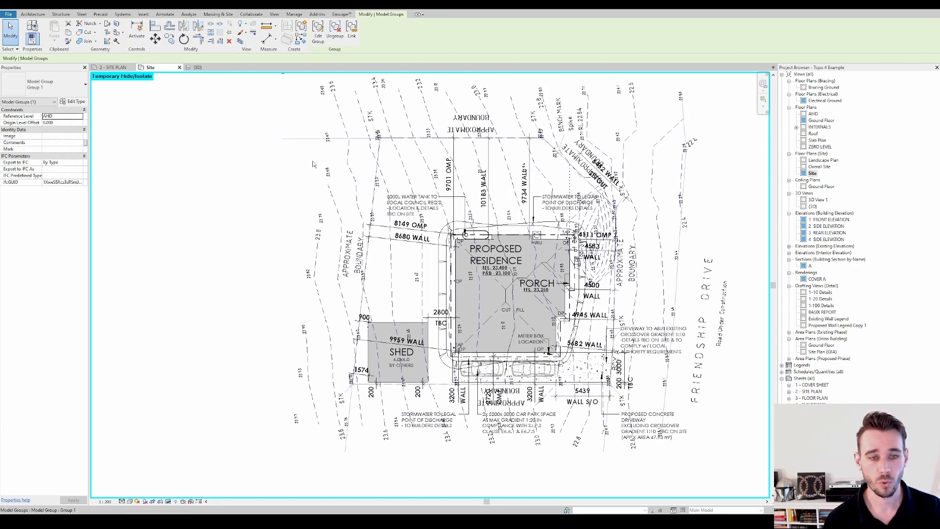
pyautogui.click(217, 15)
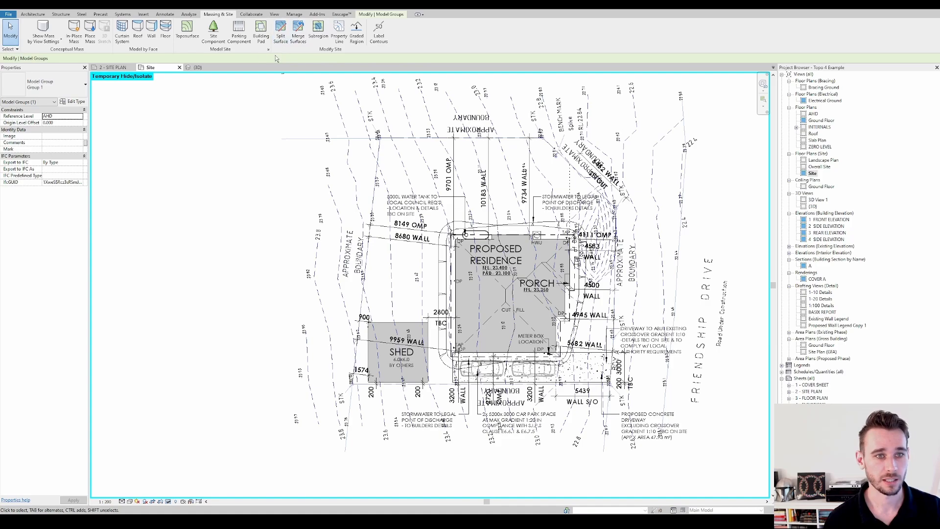
pyautogui.click(188, 30)
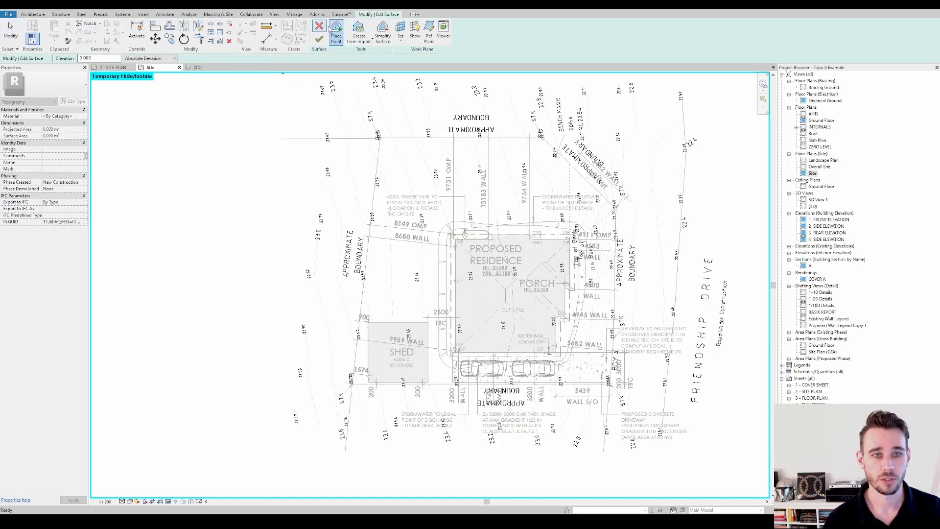
pyautogui.click(359, 34)
pyautogui.click(380, 64)
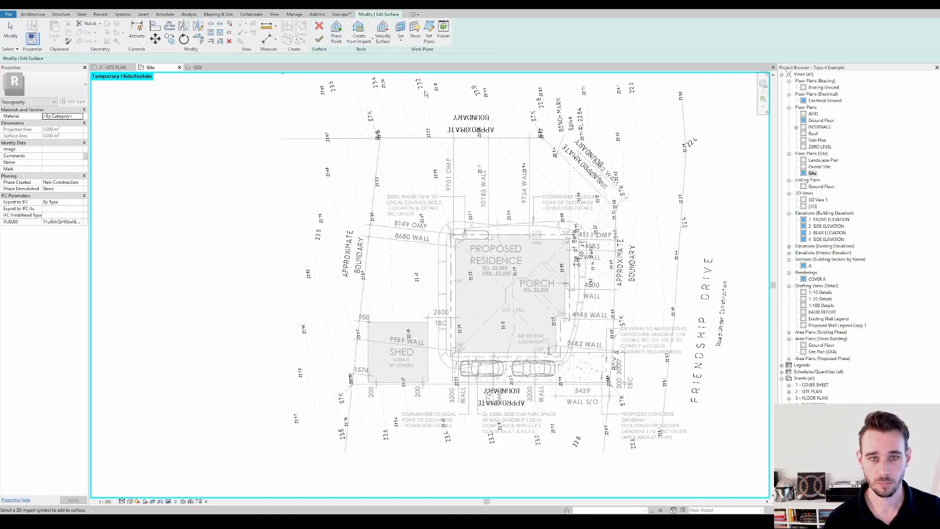
pyautogui.click(422, 89)
pyautogui.click(514, 218)
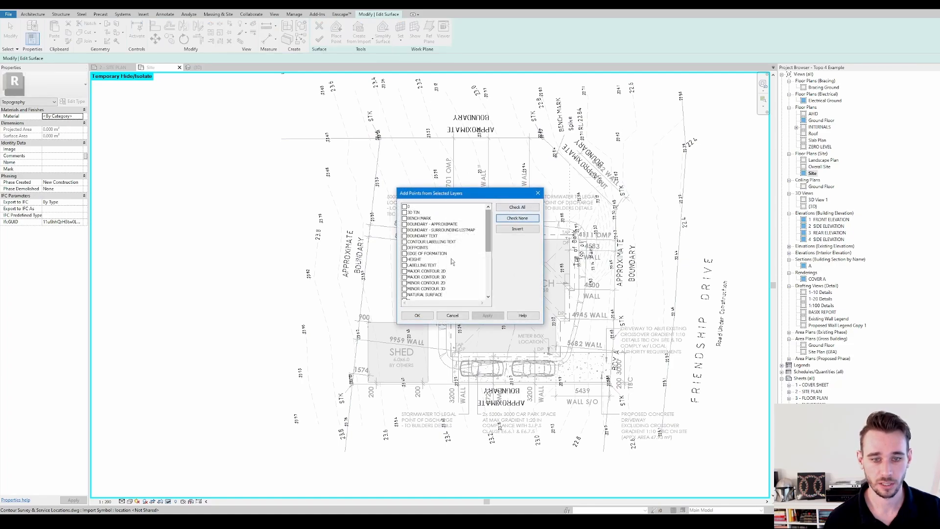
pyautogui.click(451, 277)
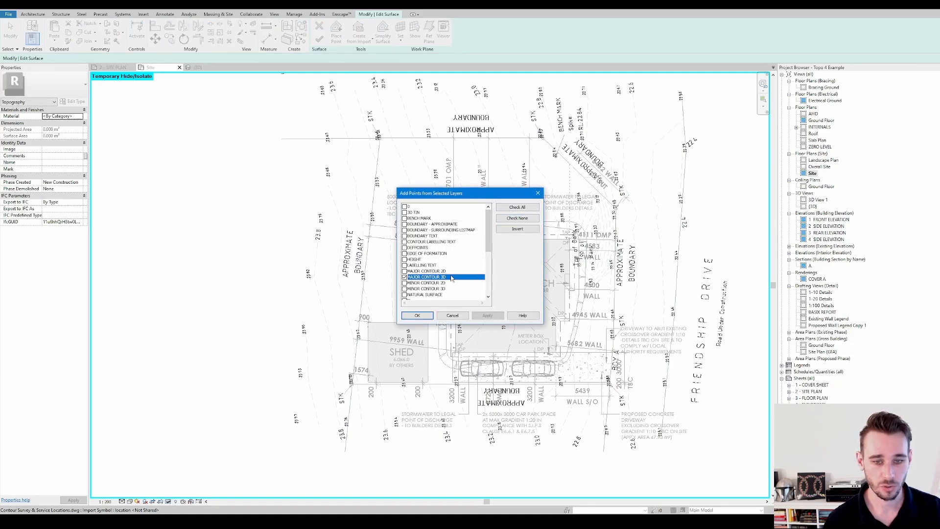
pyautogui.click(404, 289)
pyautogui.click(417, 316)
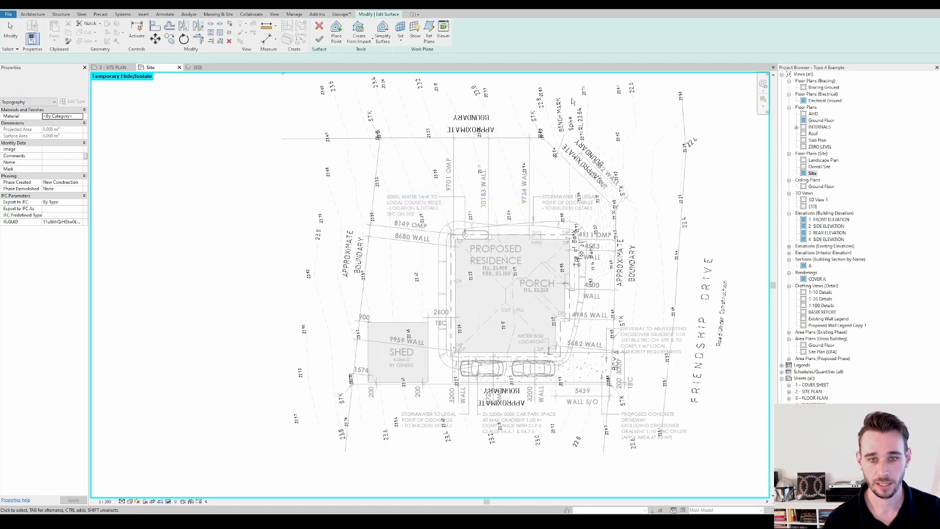
pyautogui.click(319, 39)
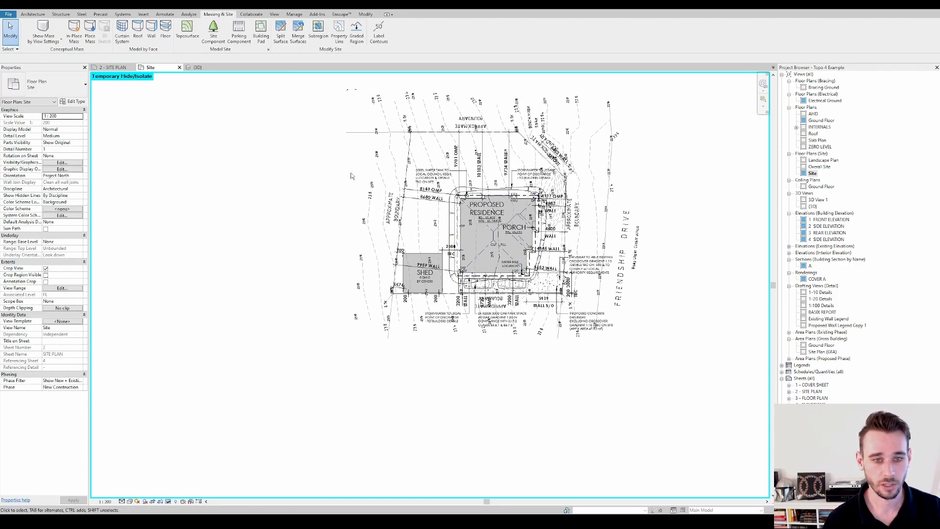
# Reveal the hidden elements in the Site plan, unhide the Topography category and leave the reveal mode
pyautogui.press('r')
pyautogui.press('h')
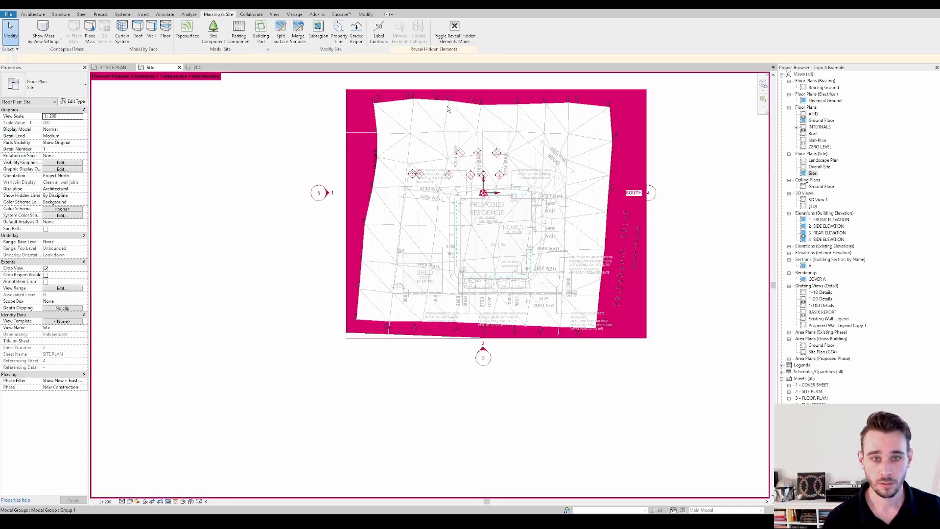
pyautogui.click(397, 117)
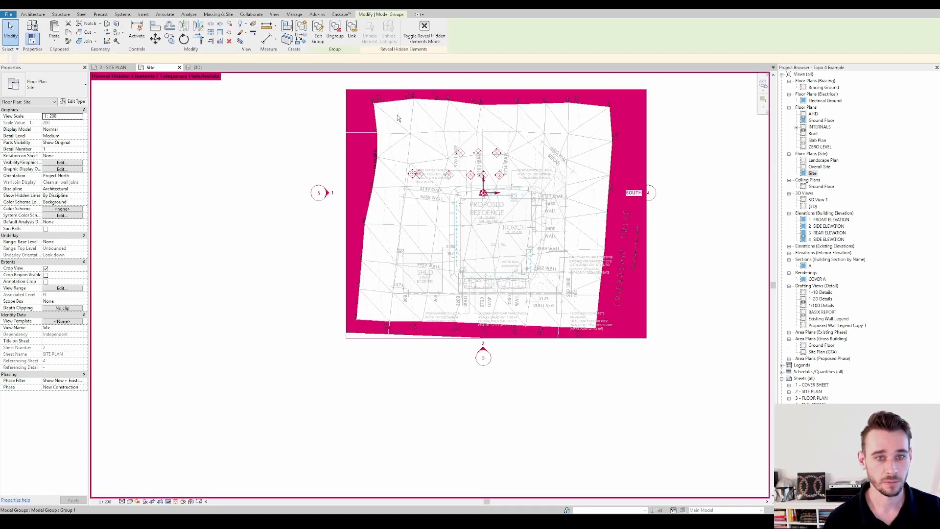
pyautogui.press('Tab')
pyautogui.click(397, 117)
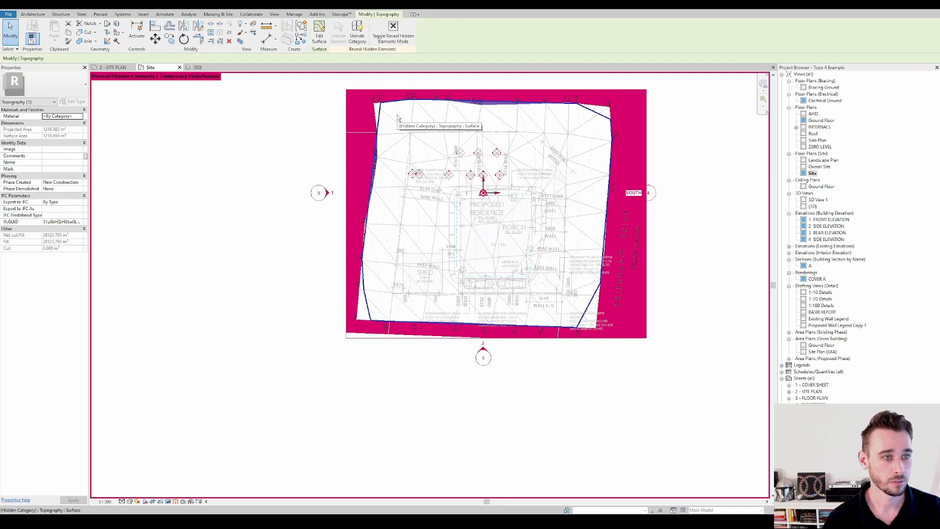
pyautogui.click(357, 37)
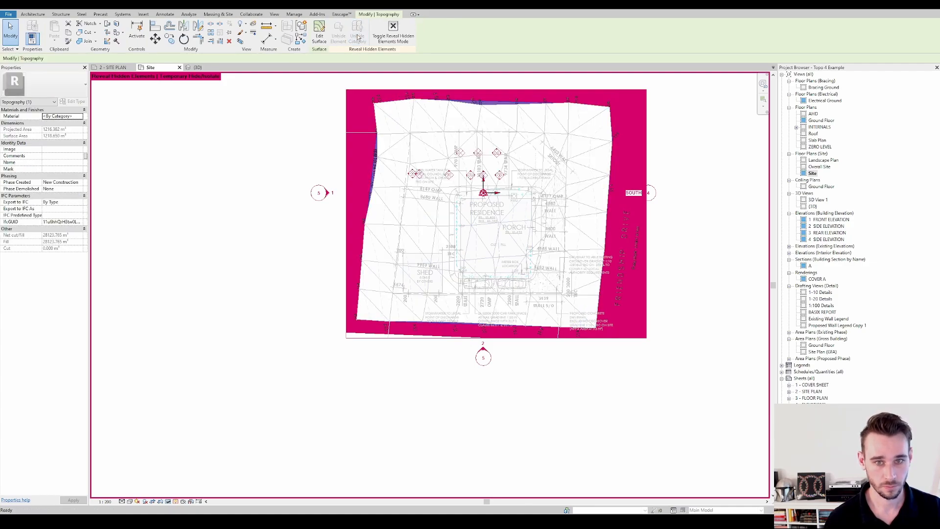
pyautogui.click(393, 32)
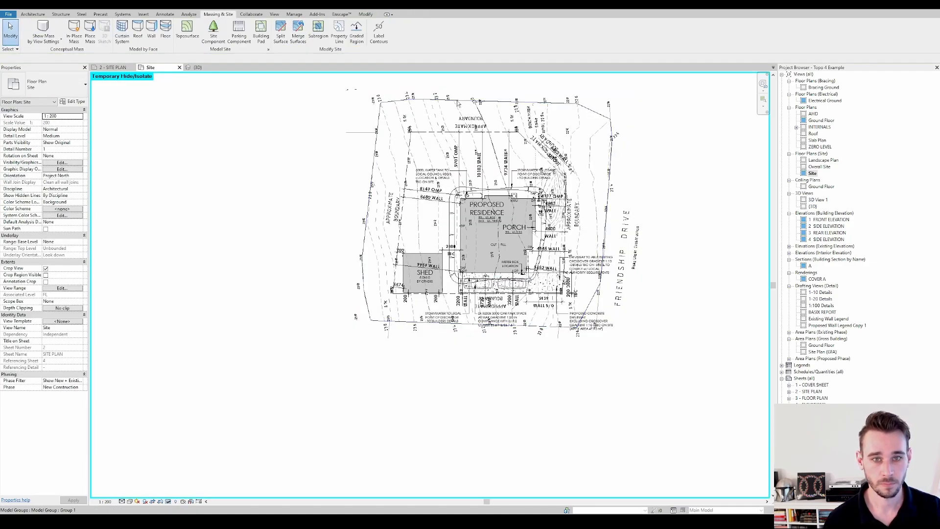
# Set the toposurface's Phase Created to Existing
pyautogui.click(576, 105)
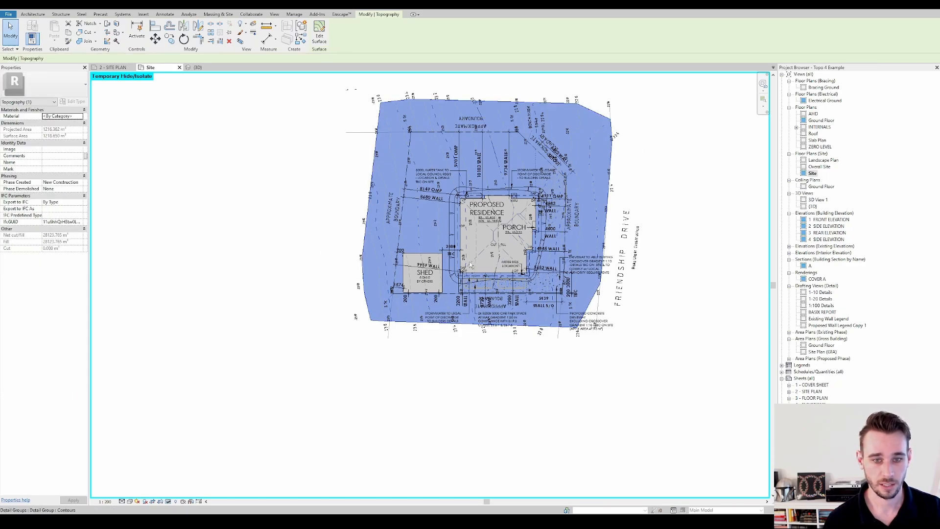
pyautogui.moveTo(352, 262); pyautogui.dragTo(308, 280, button='middle')
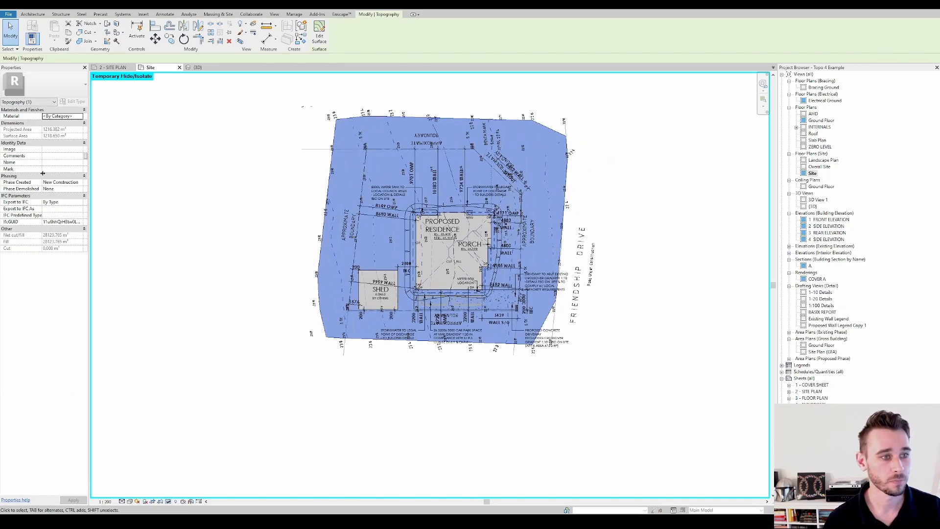
pyautogui.click(81, 185)
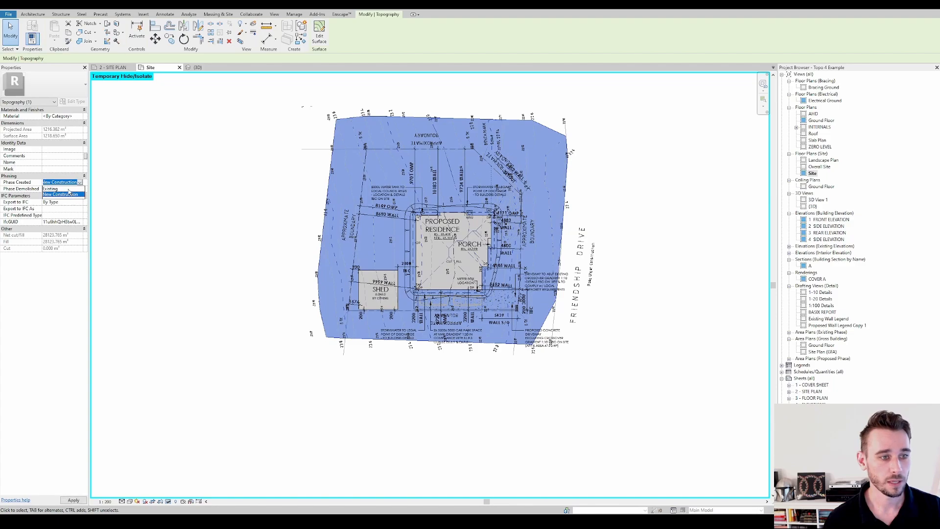
pyautogui.click(68, 189)
pyautogui.click(261, 123)
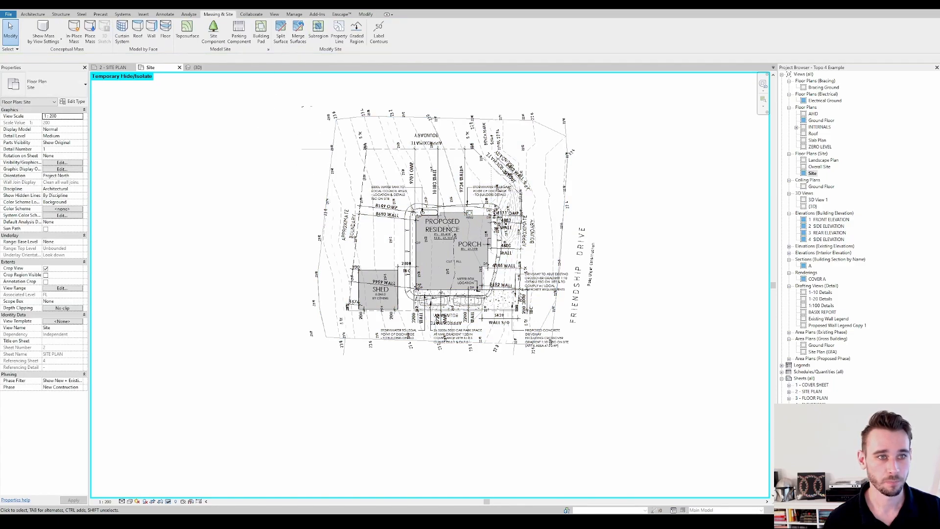
# Inspect the toposurface's height relative to the house in the default 3D view and return to the Site floor plan
pyautogui.click(198, 68)
pyautogui.keyDown('shift'); pyautogui.moveTo(504, 364); pyautogui.dragTo(619, 192, button='middle'); pyautogui.keyUp('shift')
pyautogui.click(487, 148)
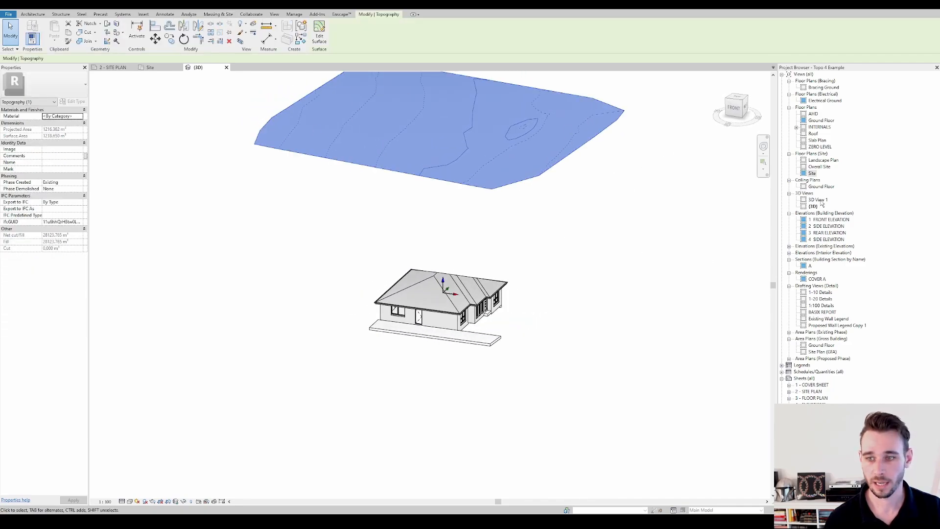
pyautogui.doubleClick(811, 174)
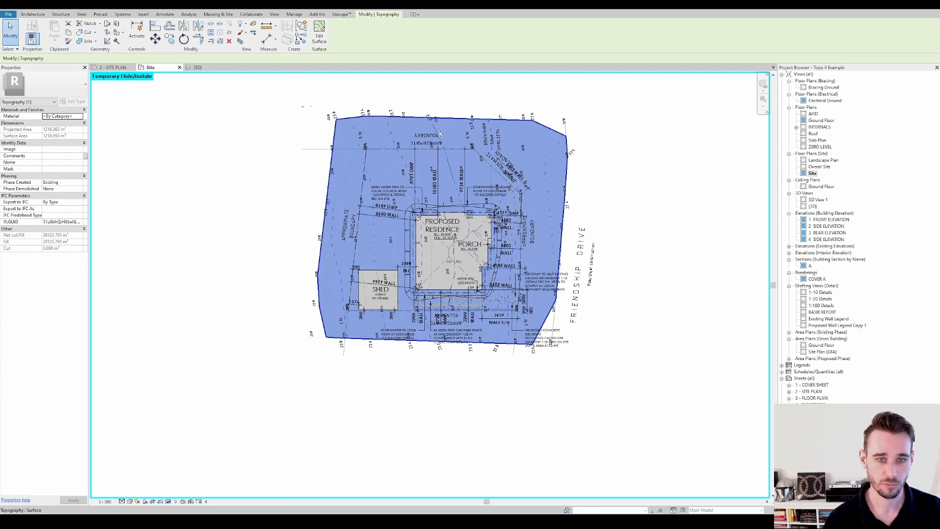
# Examine the toposurface around the proposed residence against the site plan's spot levels and pad level
pyautogui.scroll(-2, 442, 125)
pyautogui.scroll(3, 460, 254)
pyautogui.scroll(-1, 466, 258)
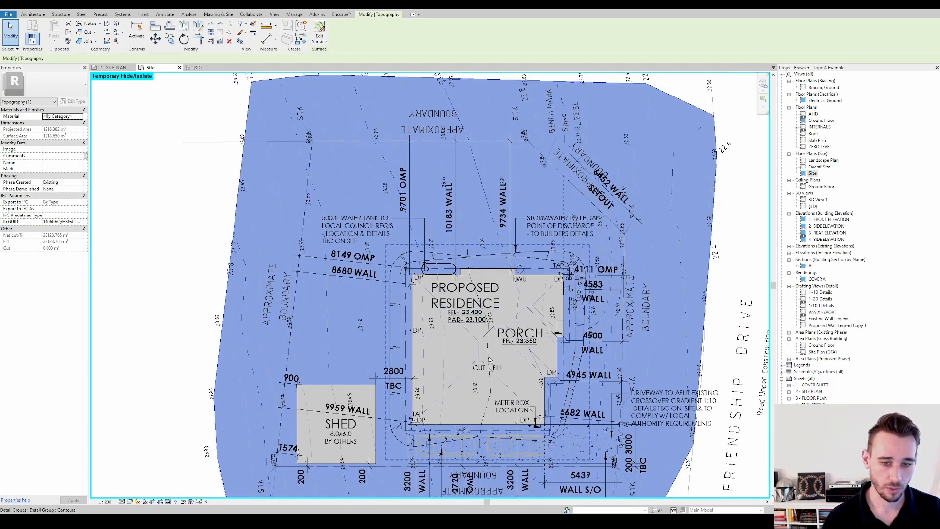
pyautogui.scroll(-1, 488, 360)
pyautogui.scroll(4, 461, 254)
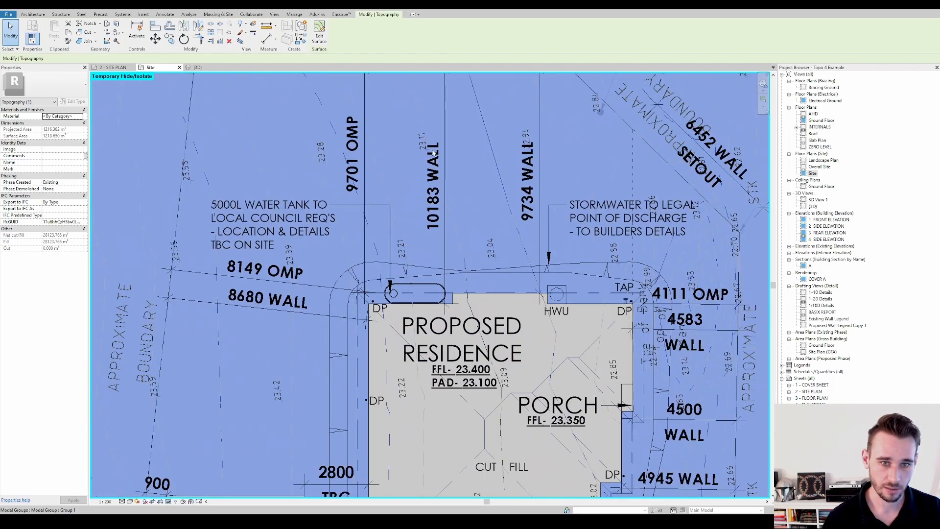
pyautogui.scroll(-4, 424, 144)
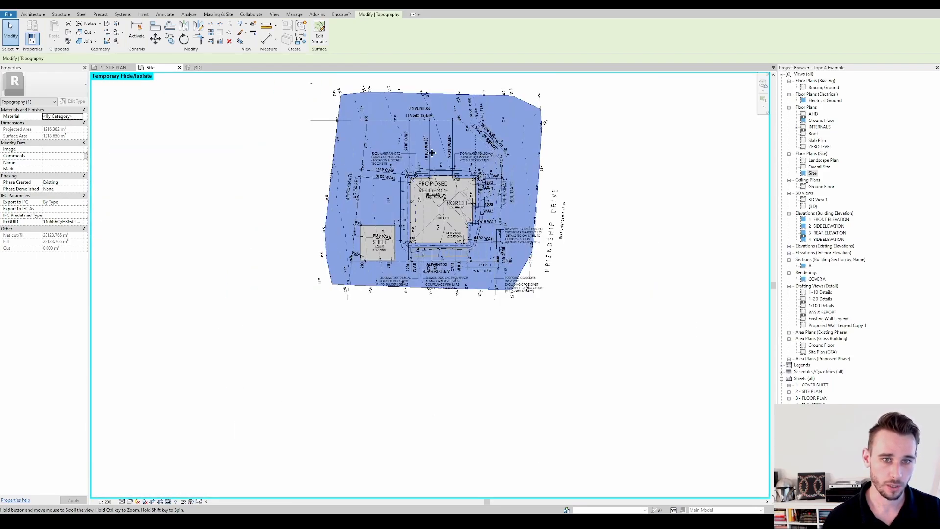
pyautogui.press('Escape')
pyautogui.scroll(1, 419, 117)
# Open the toposurface for editing, check an interior point's elevation near the approximate boundary, and finish the surface edit
pyautogui.doubleClick(419, 116)
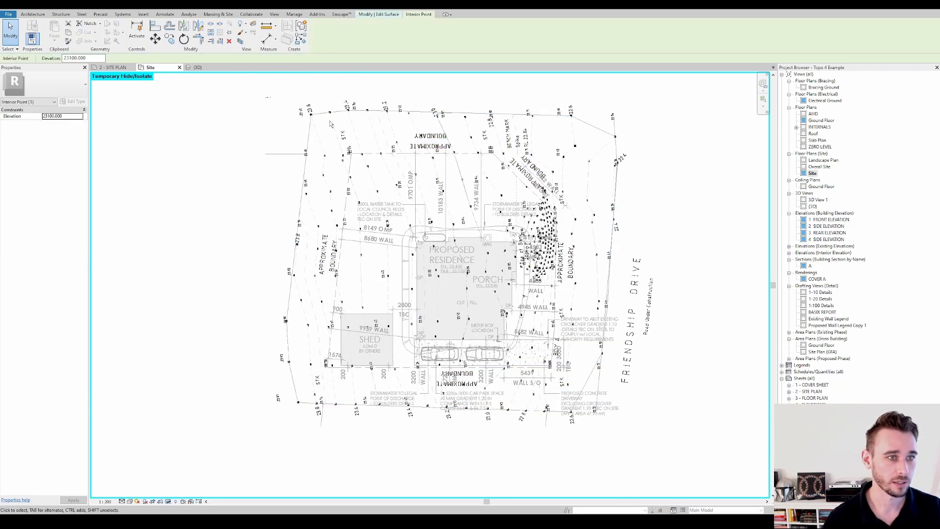
pyautogui.scroll(1, 409, 114)
pyautogui.scroll(3, 438, 186)
pyautogui.click(441, 153)
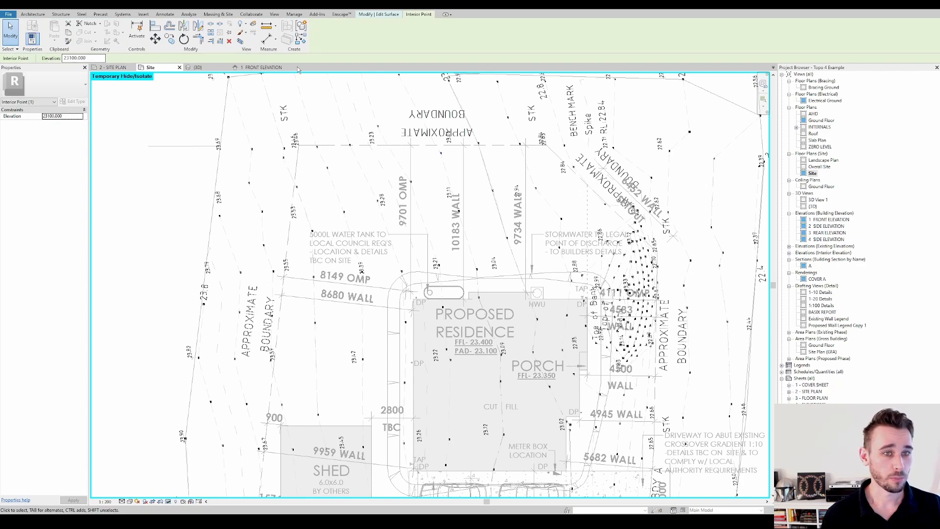
pyautogui.press('Escape')
pyautogui.press('z')
pyautogui.press('o')
pyautogui.click(319, 47)
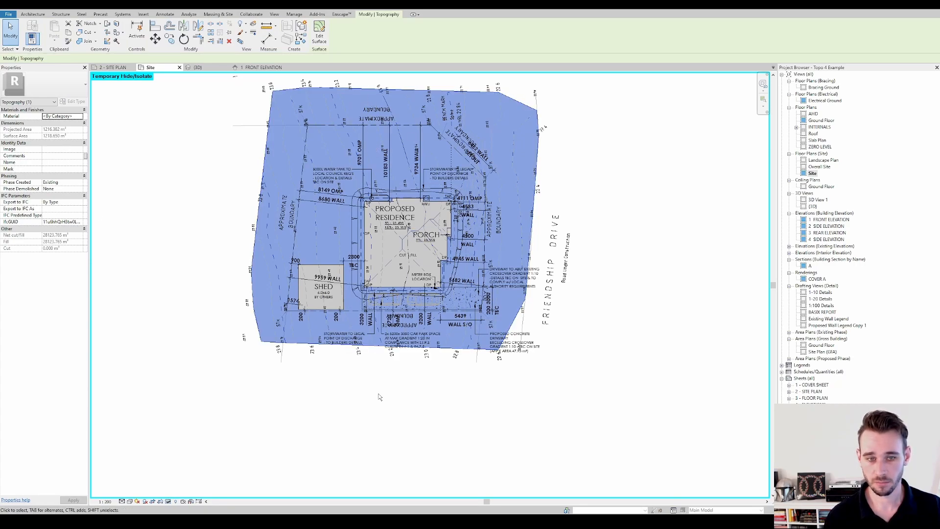
pyautogui.moveTo(413, 235); pyautogui.dragTo(492, 280, button='middle')
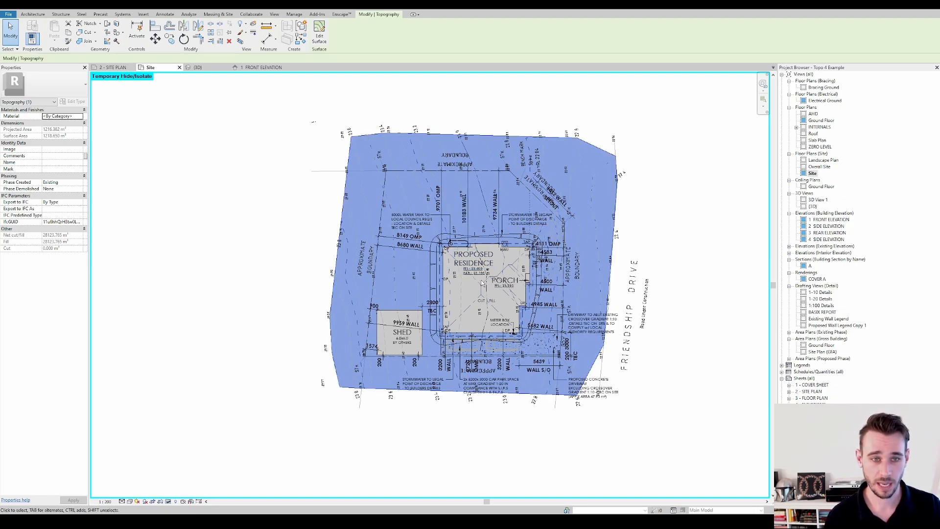
pyautogui.scroll(3, 348, 187)
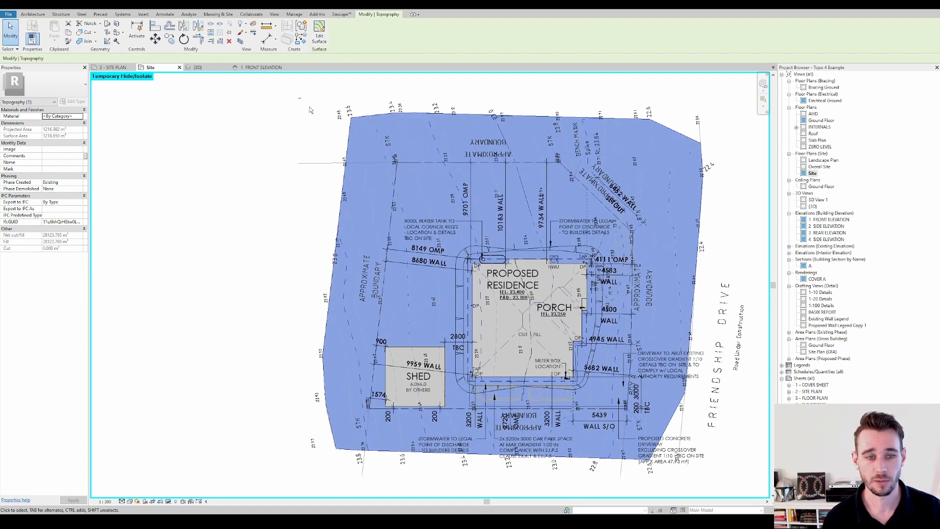
pyautogui.scroll(-3, 310, 109)
pyautogui.click(310, 110)
pyautogui.click(405, 111)
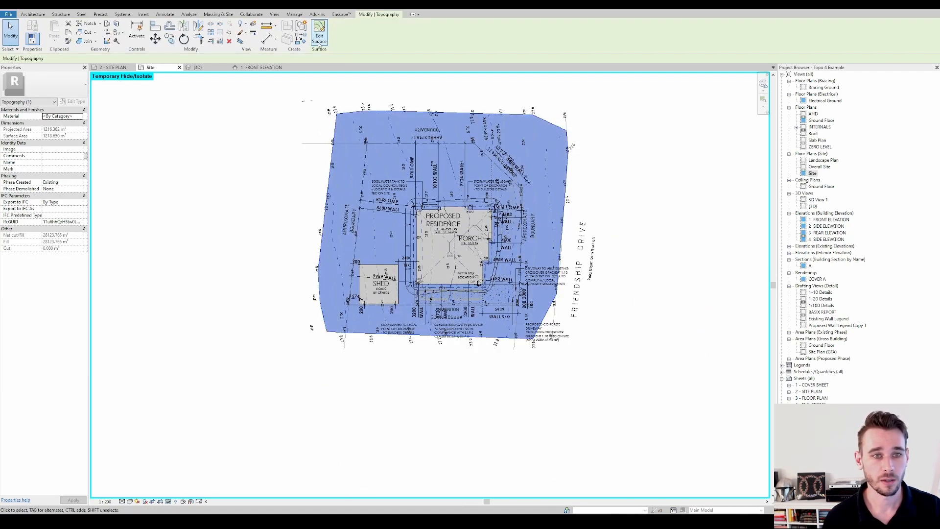
pyautogui.scroll(3, 427, 118)
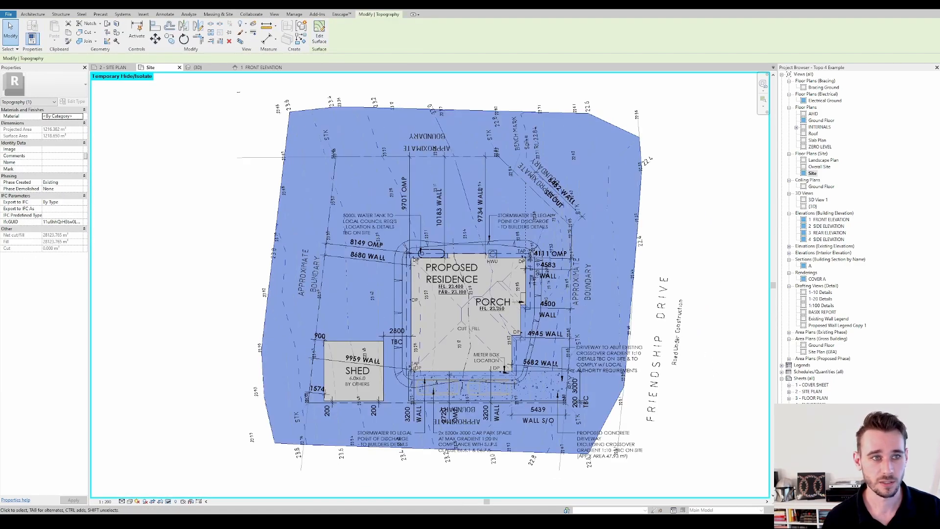
# Move the toposurface straight down 23100 mm in the front-facing 3D view, then return to the Site floor plan
pyautogui.click(158, 10)
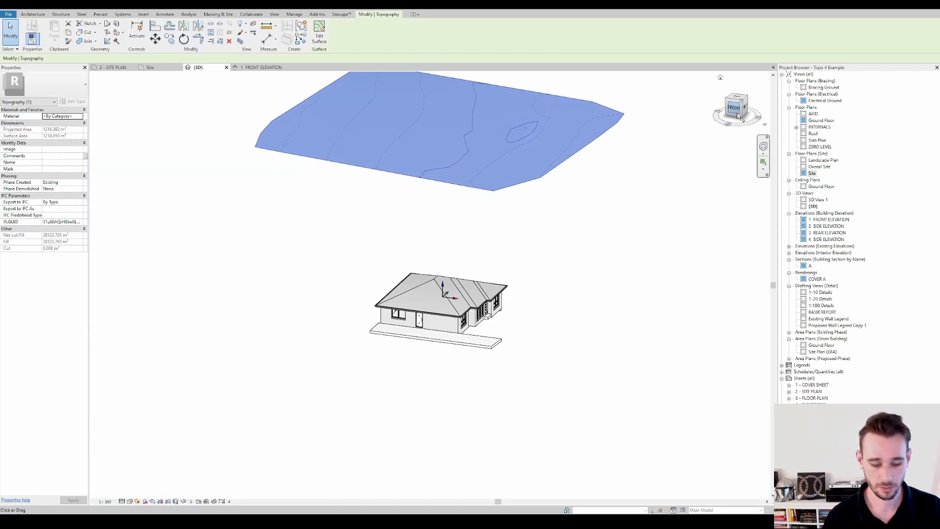
pyautogui.click(734, 108)
pyautogui.press('m')
pyautogui.press('v')
pyautogui.click(600, 204)
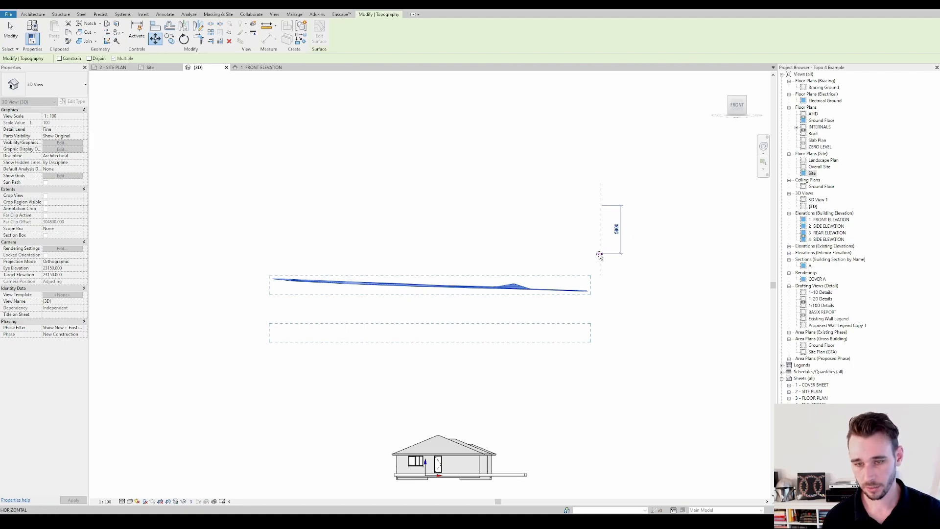
pyautogui.write('23100')
pyautogui.press('Return')
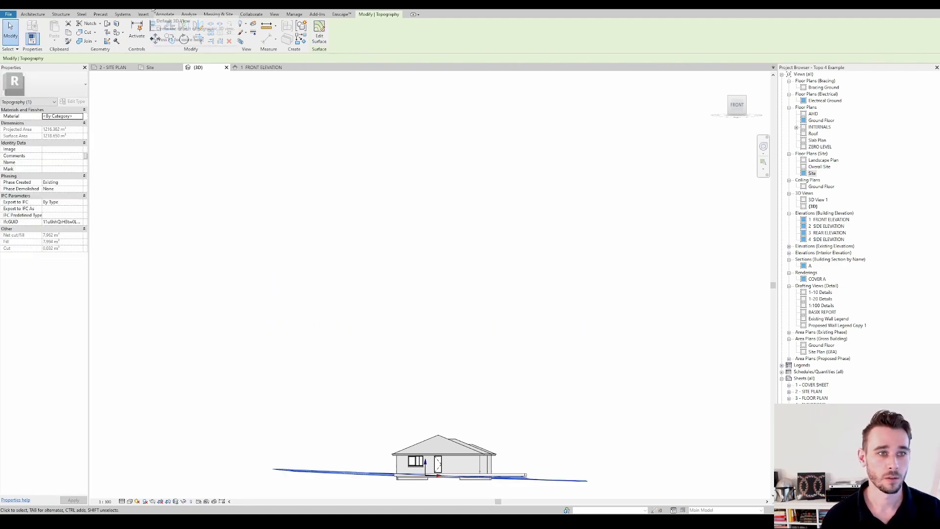
pyautogui.press('Escape')
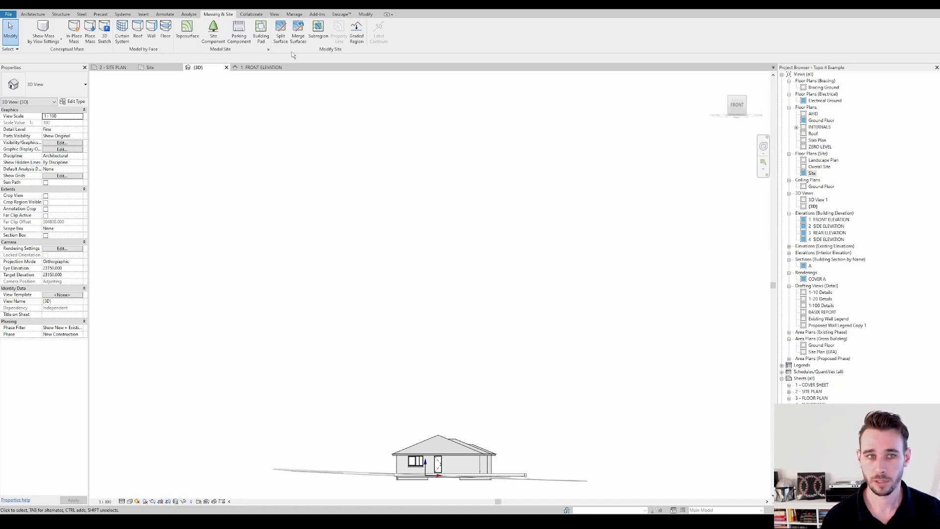
pyautogui.click(150, 67)
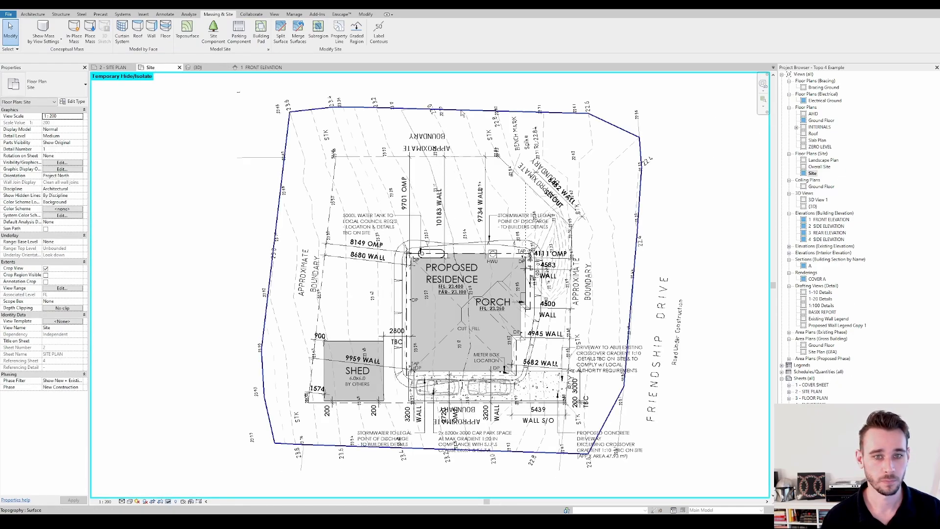
# Open the toposurface for editing, review its points around the proposed residence, and finish the surface edit
pyautogui.click(293, 112)
pyautogui.click(319, 35)
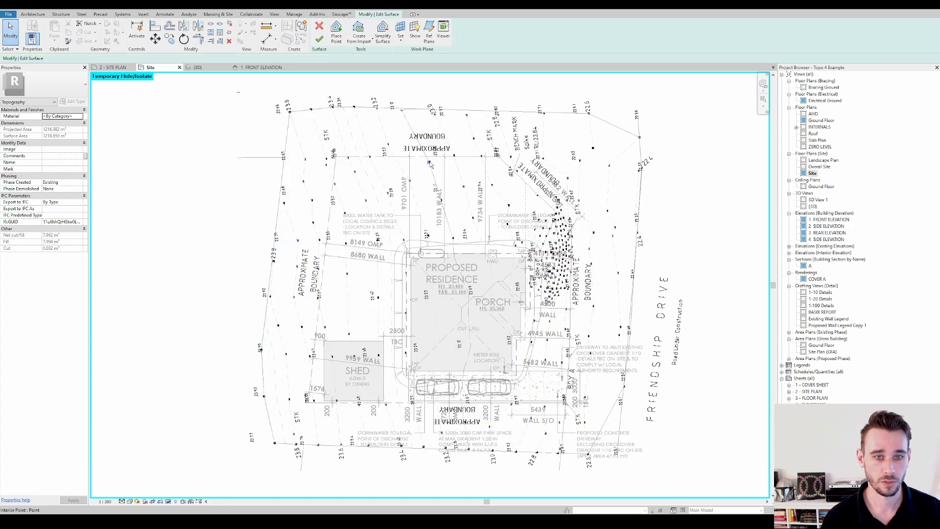
pyautogui.press('Escape')
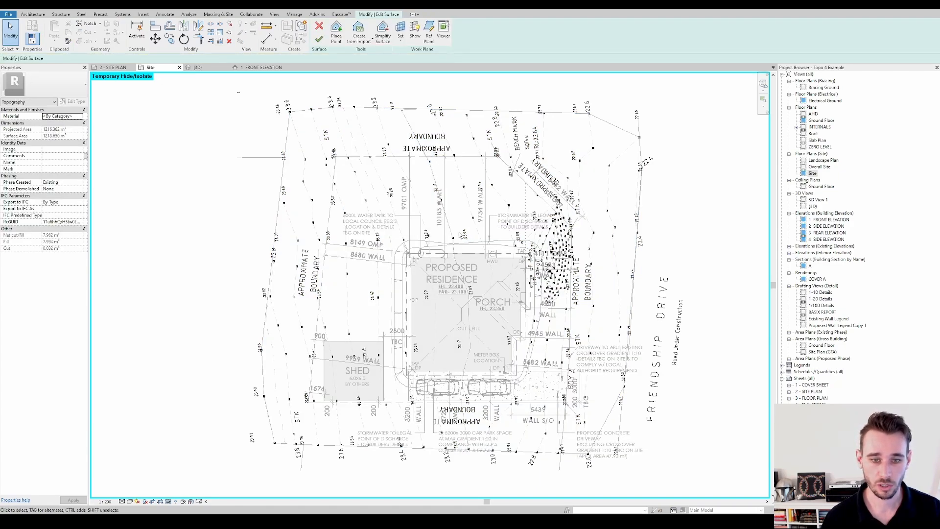
pyautogui.click(319, 39)
pyautogui.scroll(4, 480, 260)
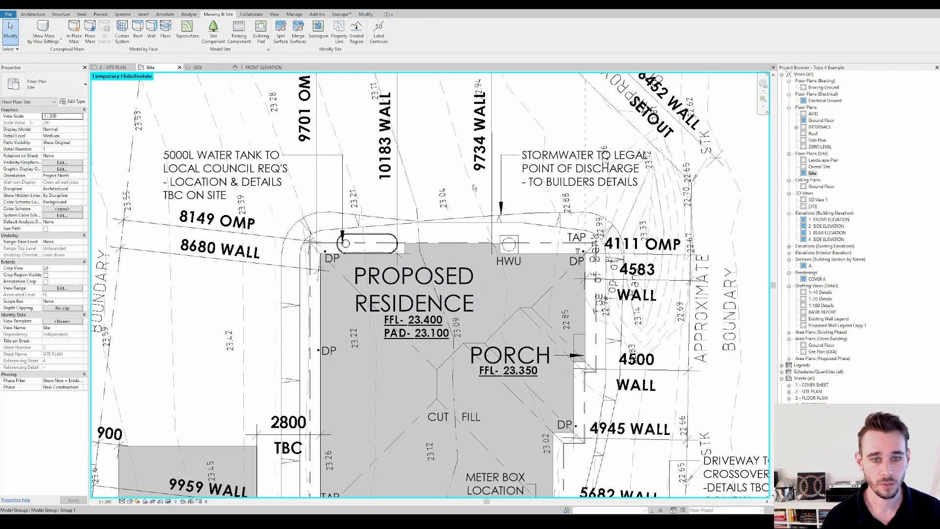
pyautogui.scroll(-2, 473, 188)
pyautogui.scroll(-2, 250, 162)
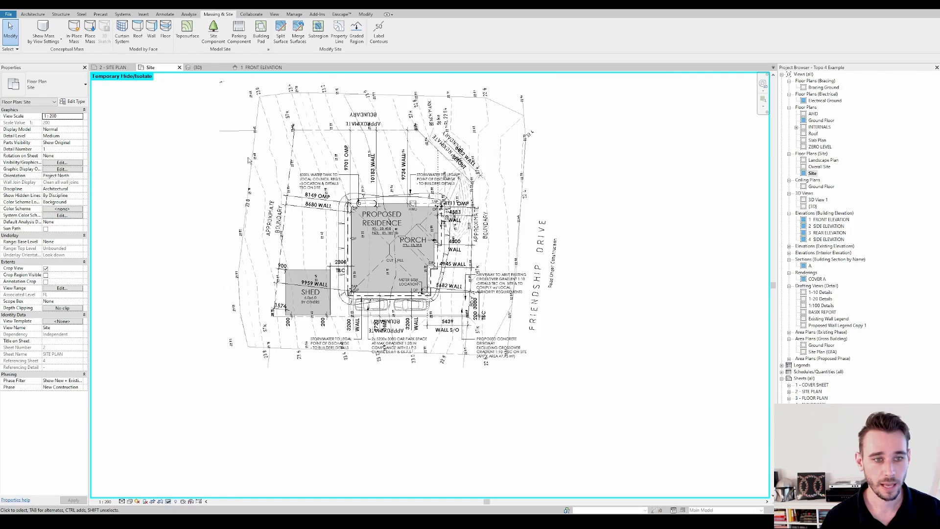
# Copy the existing toposurface in the default 3D view and paste the duplicate aligned to the same place
pyautogui.click(401, 207)
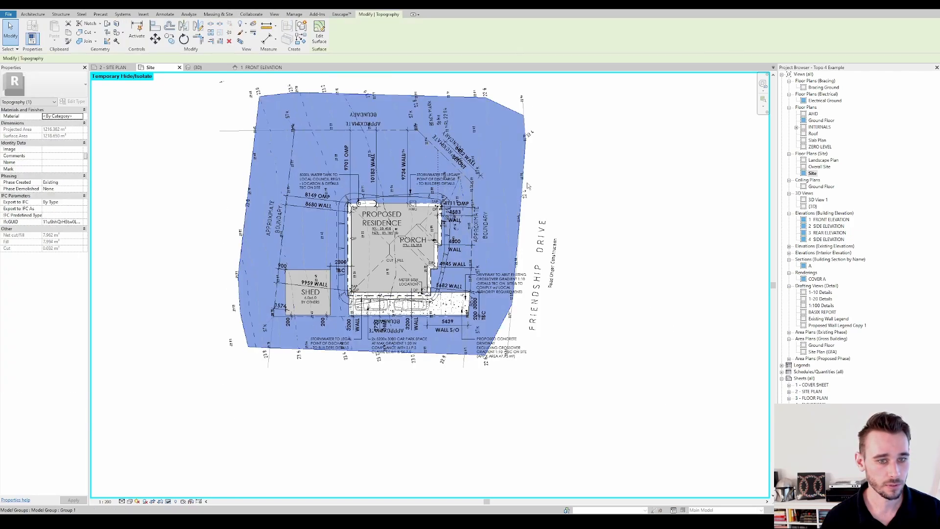
pyautogui.click(154, 10)
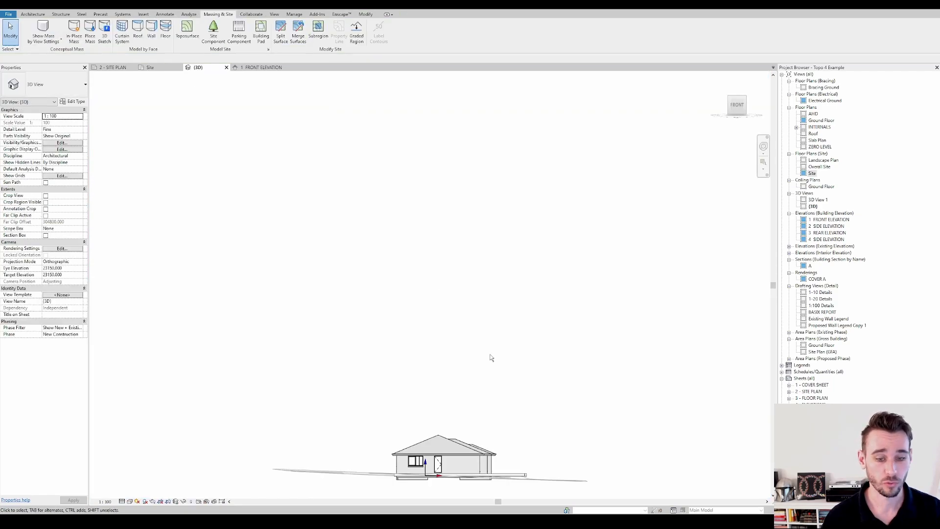
pyautogui.keyDown('shift'); pyautogui.moveTo(491, 357); pyautogui.dragTo(589, 302, button='middle'); pyautogui.keyUp('shift')
pyautogui.click(603, 411)
pyautogui.hotkey('ctrl', 'c')
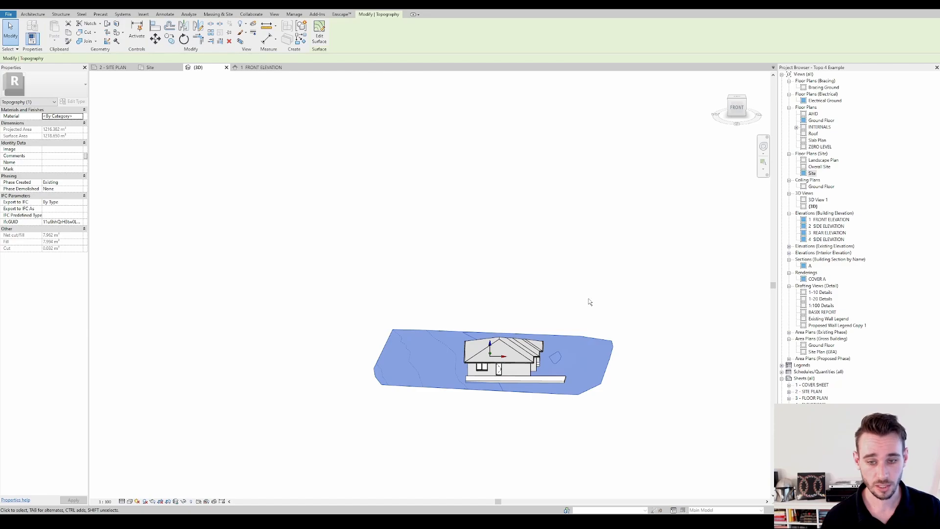
pyautogui.hotkey('ctrl', 'v')
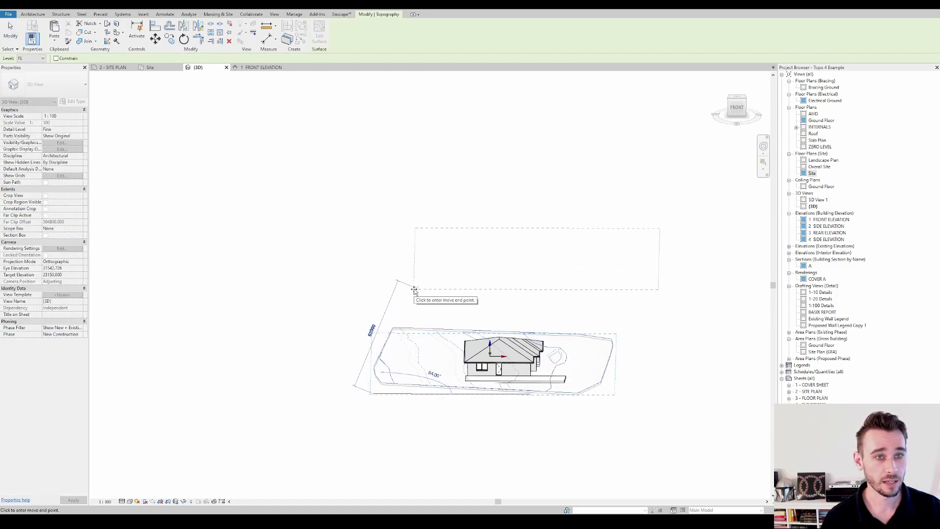
pyautogui.click(54, 40)
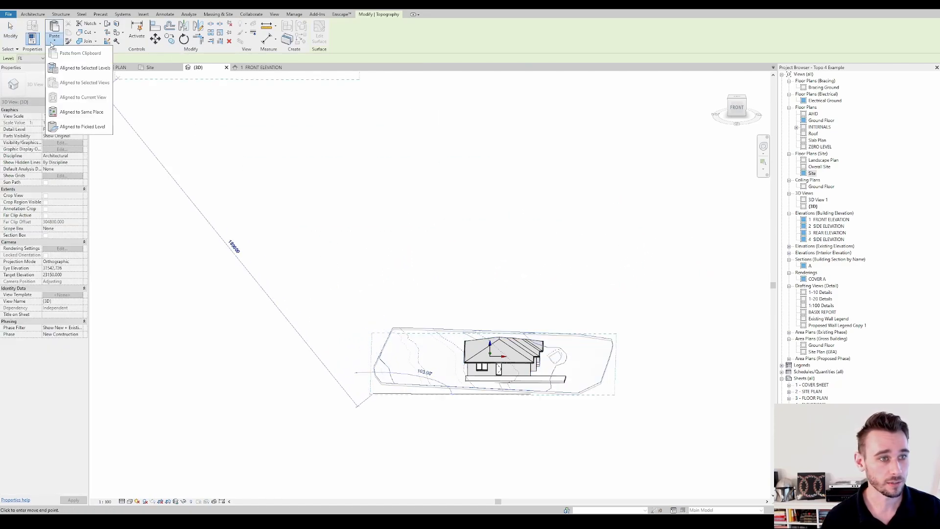
pyautogui.click(81, 113)
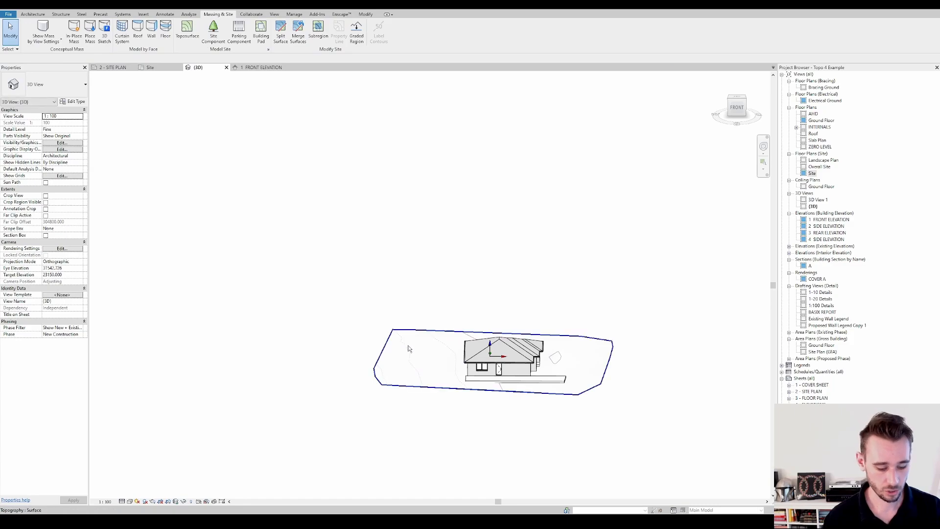
# Compare the phase properties of the two overlapping toposurfaces in the 3D view and return to the Site floor plan
pyautogui.click(436, 341)
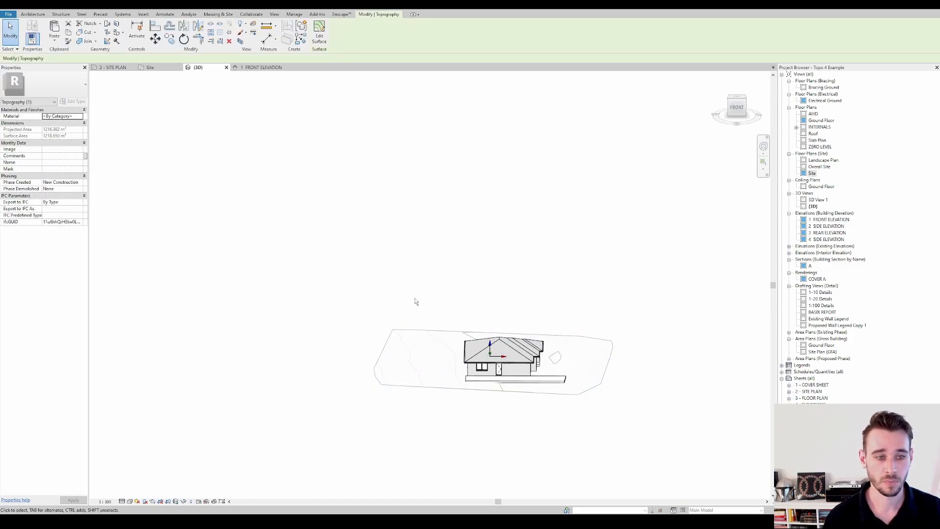
pyautogui.keyDown('shift'); pyautogui.moveTo(394, 214); pyautogui.dragTo(373, 241, button='middle'); pyautogui.keyUp('shift')
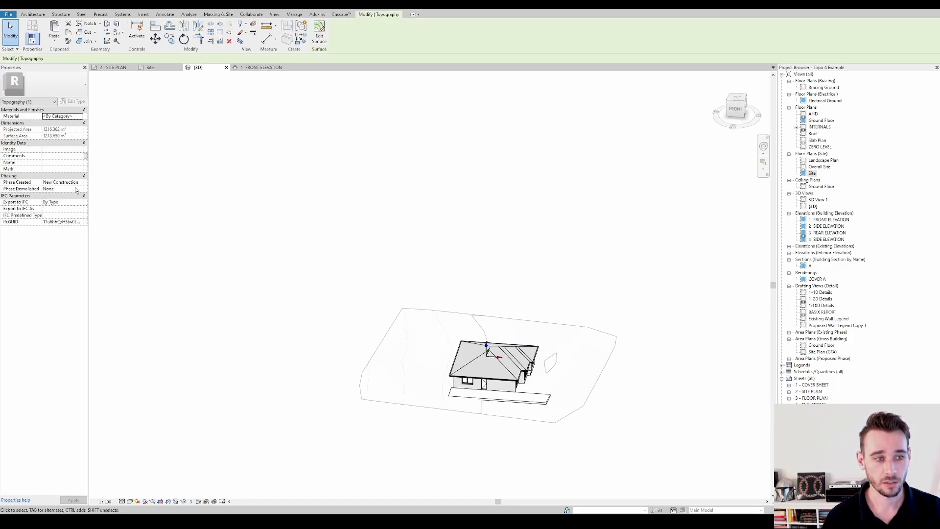
pyautogui.click(566, 326)
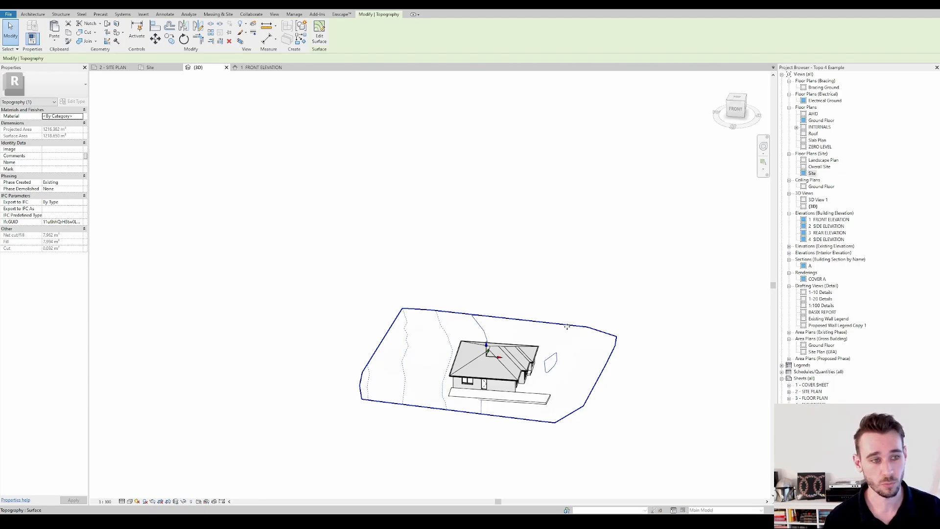
pyautogui.click(566, 327)
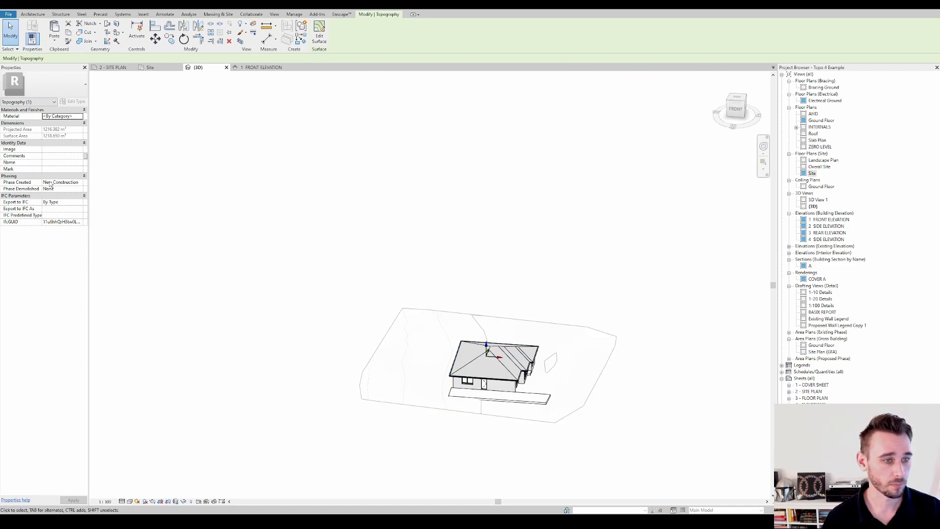
pyautogui.click(521, 318)
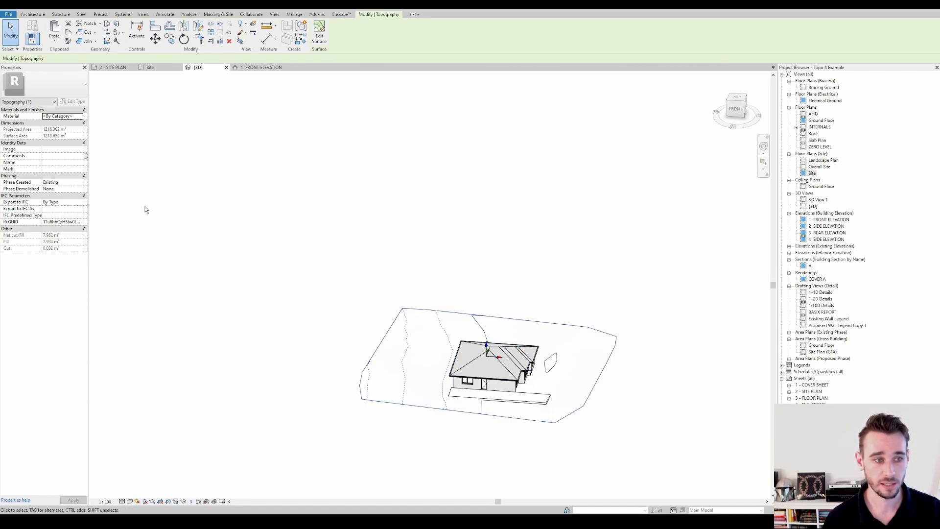
pyautogui.click(517, 318)
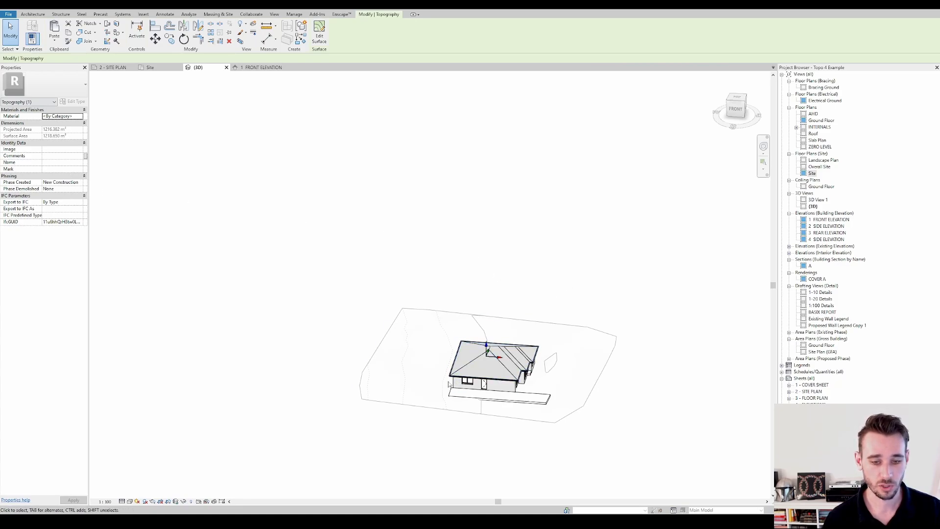
pyautogui.scroll(3, 440, 359)
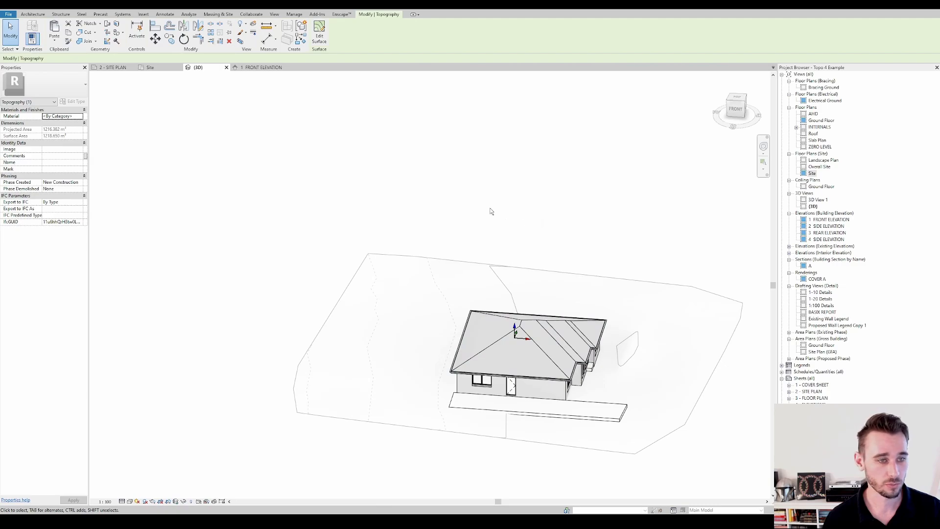
pyautogui.moveTo(611, 241); pyautogui.dragTo(577, 236, button='middle')
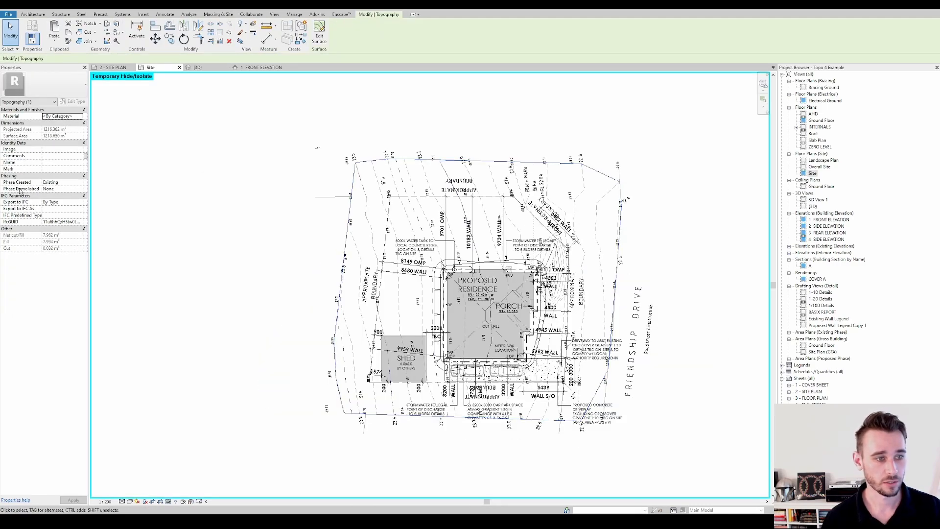
# Set the existing-phase toposurface's Phase Demolished to New Construction
pyautogui.click(82, 190)
pyautogui.click(62, 201)
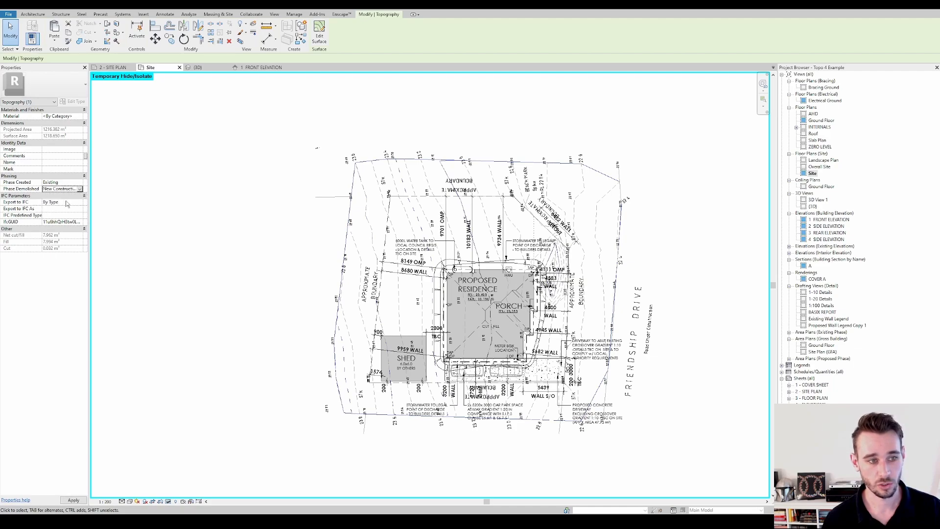
pyautogui.click(486, 163)
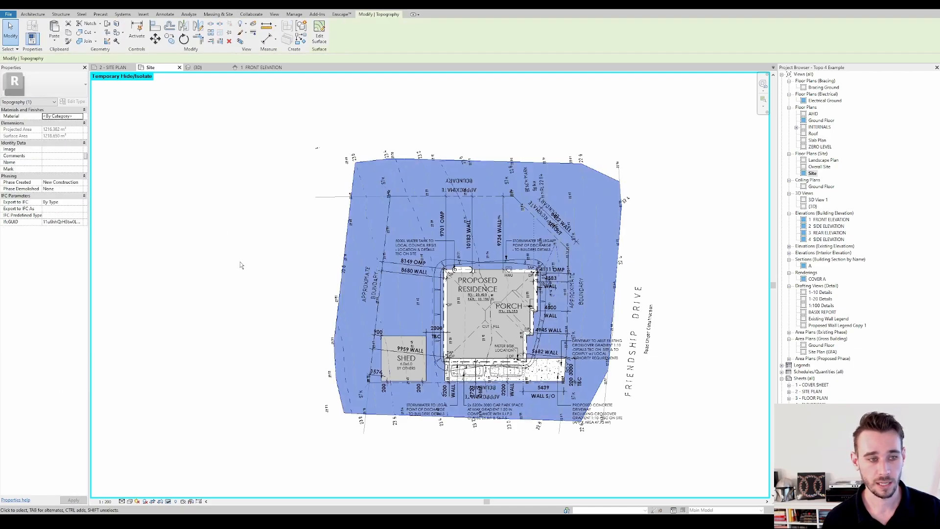
pyautogui.press('Escape')
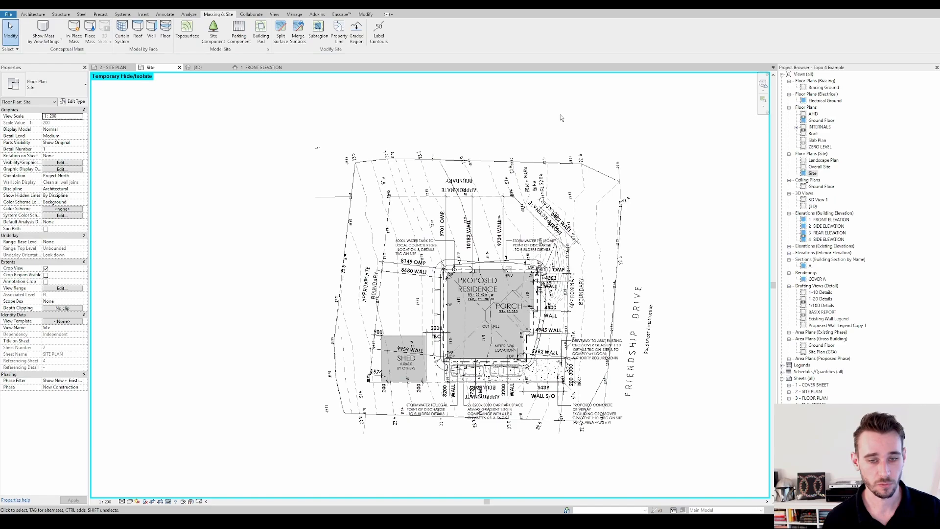
# Examine the new-construction toposurface's extent and phase against the boundaries and proposed residence on the Site plan
pyautogui.click(502, 162)
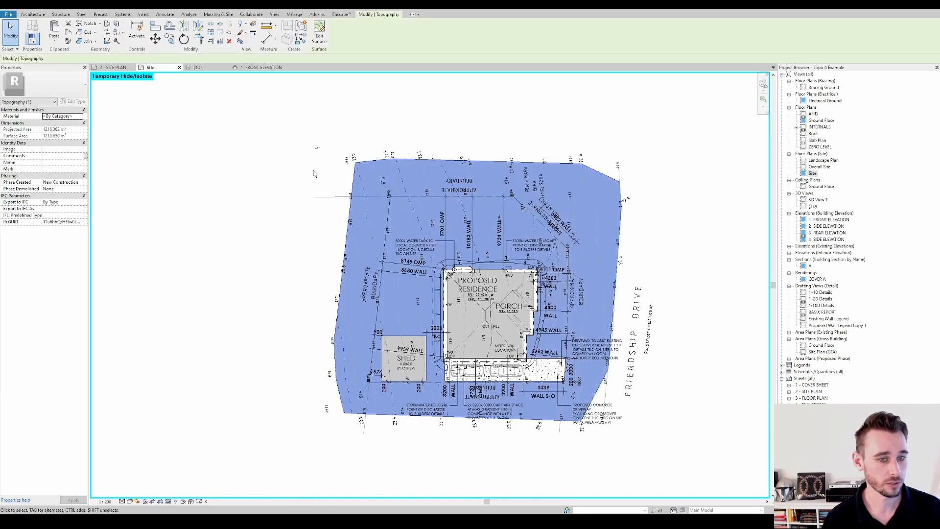
pyautogui.scroll(4, 609, 242)
pyautogui.press('Escape')
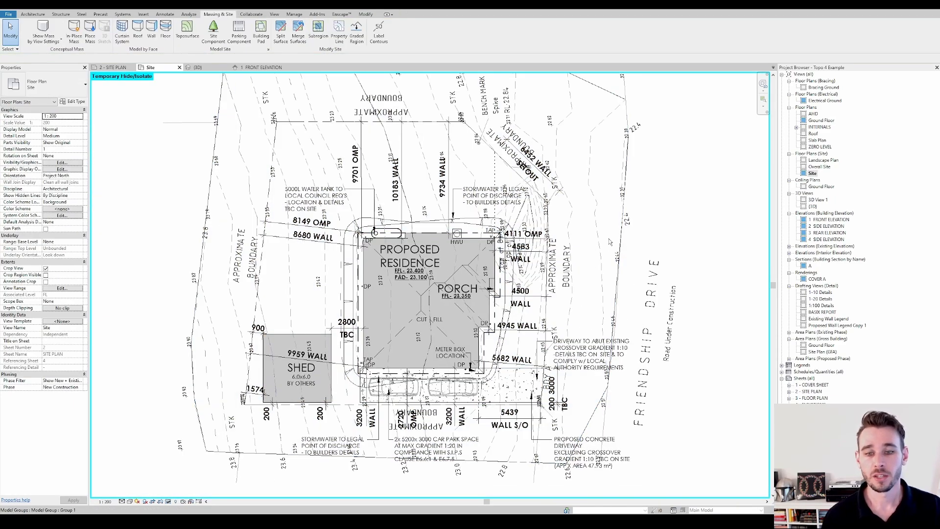
pyautogui.click(595, 90)
pyautogui.scroll(-2, 454, 205)
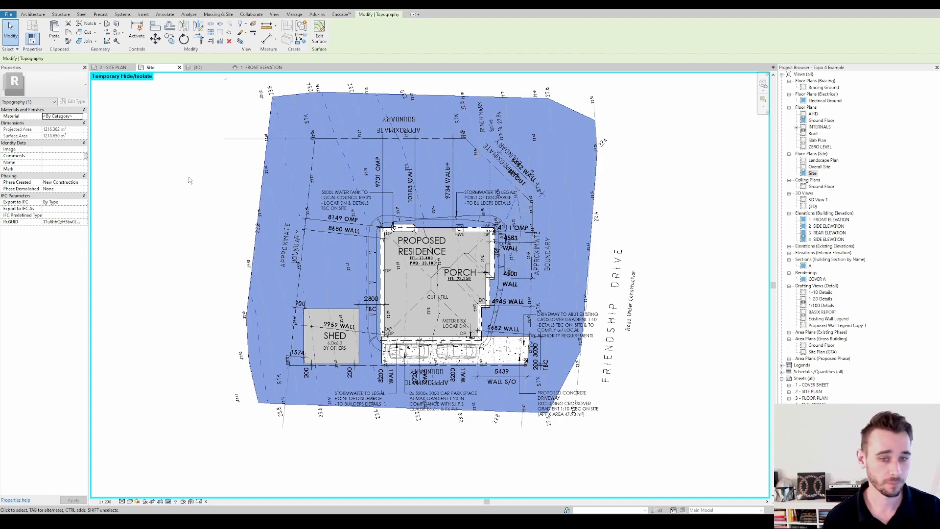
pyautogui.moveTo(206, 176); pyautogui.dragTo(215, 177, button='middle')
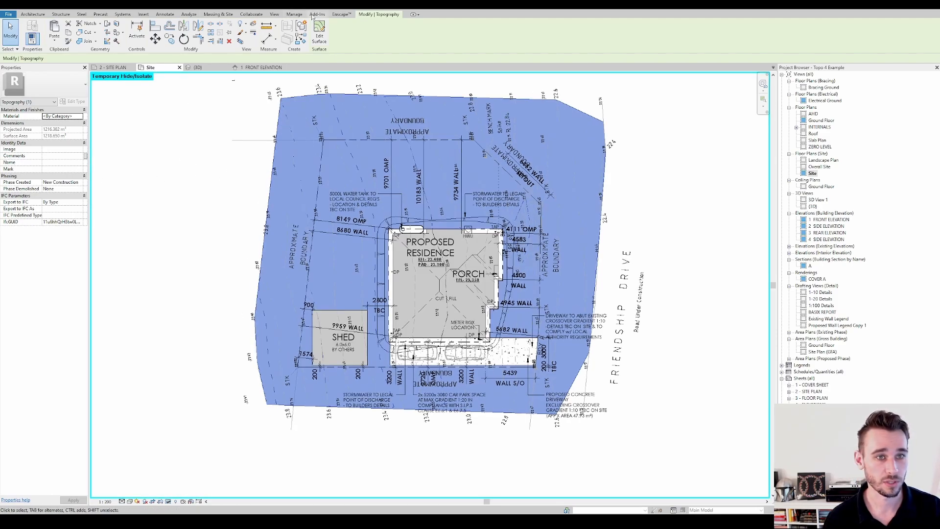
pyautogui.click(609, 215)
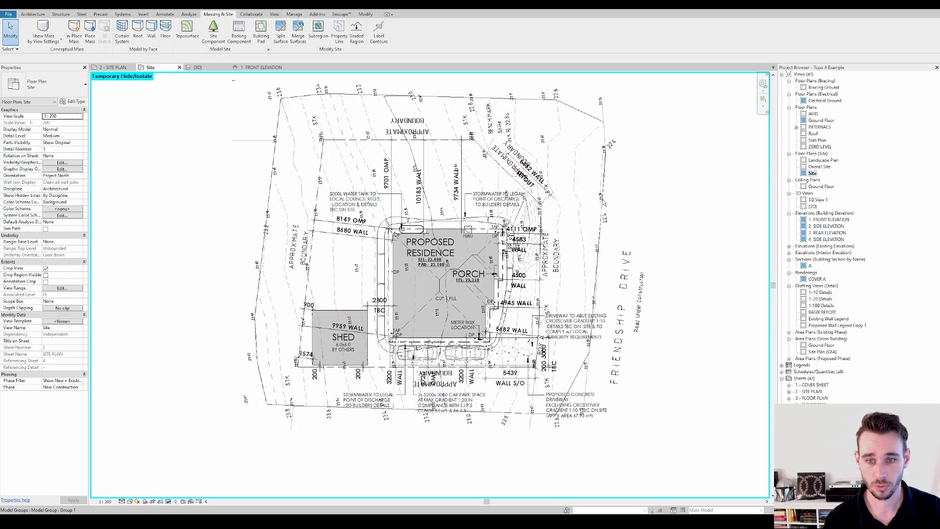
pyautogui.click(576, 115)
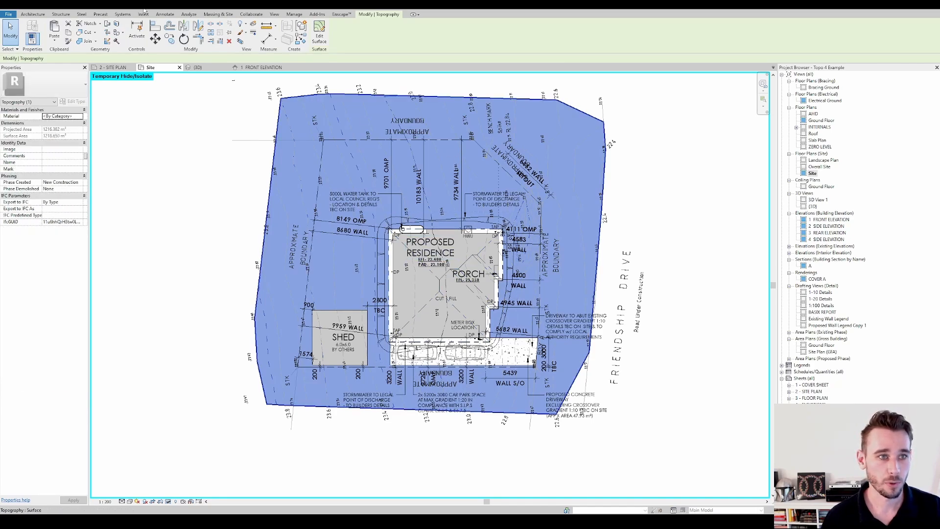
pyautogui.scroll(3, 370, 227)
pyautogui.scroll(-3, 371, 228)
pyautogui.moveTo(370, 228); pyautogui.dragTo(353, 225, button='middle')
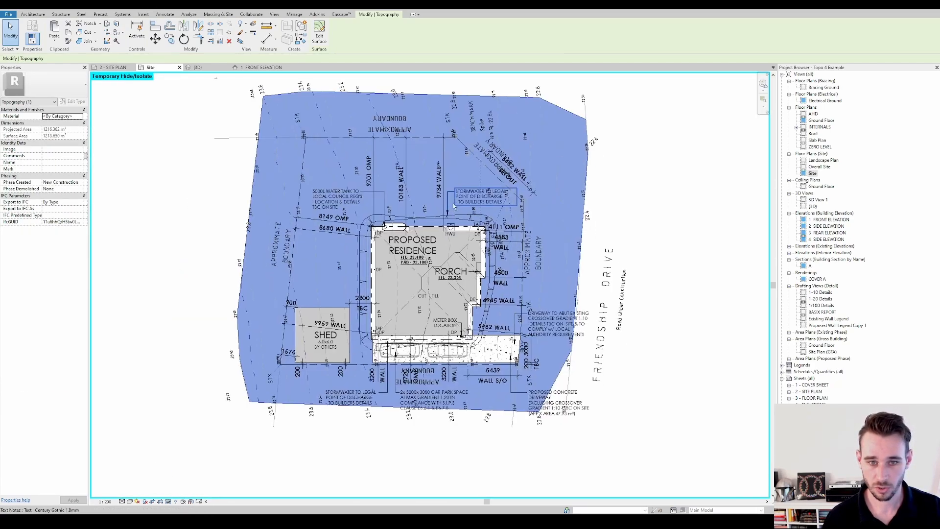
pyautogui.scroll(1, 388, 228)
pyautogui.scroll(1, 388, 228)
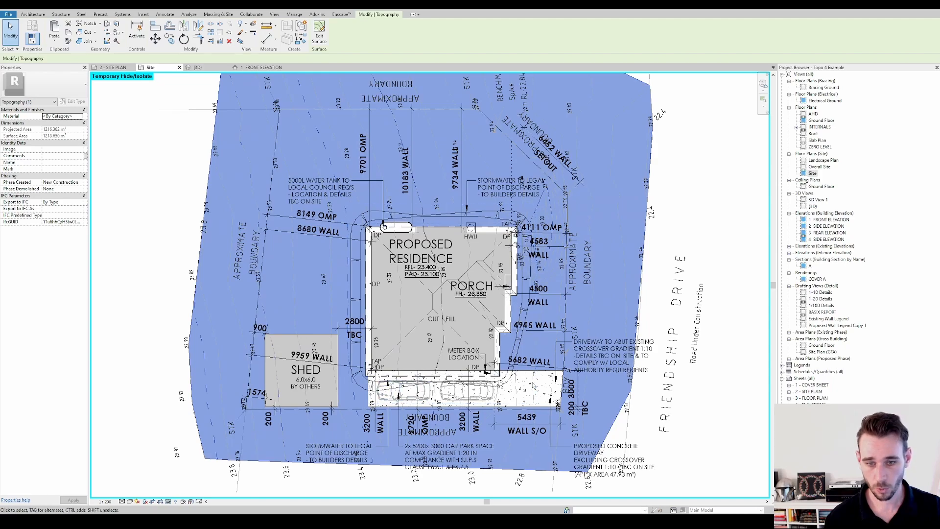
pyautogui.press('Escape')
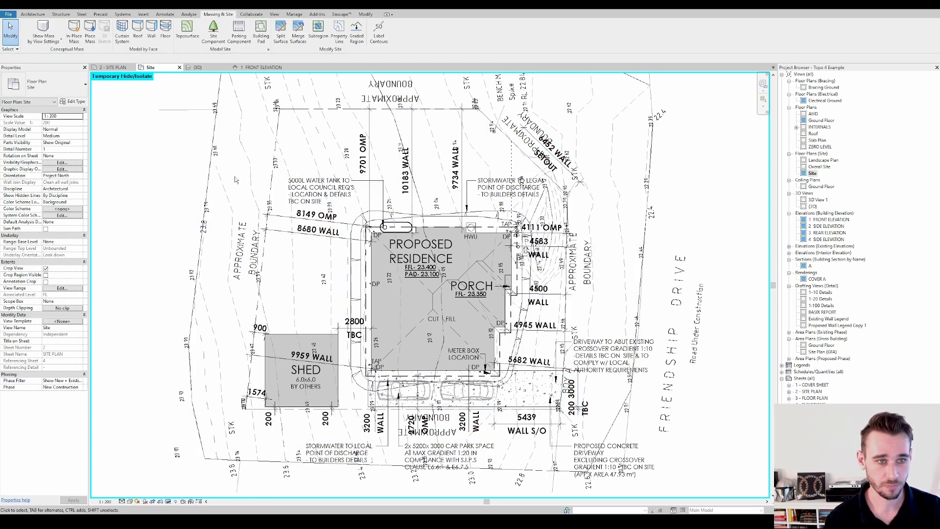
# Start splitting the new-construction toposurface on the Site plan and trace the outer batter outline around the residence by picking its line chains
pyautogui.click(211, 180)
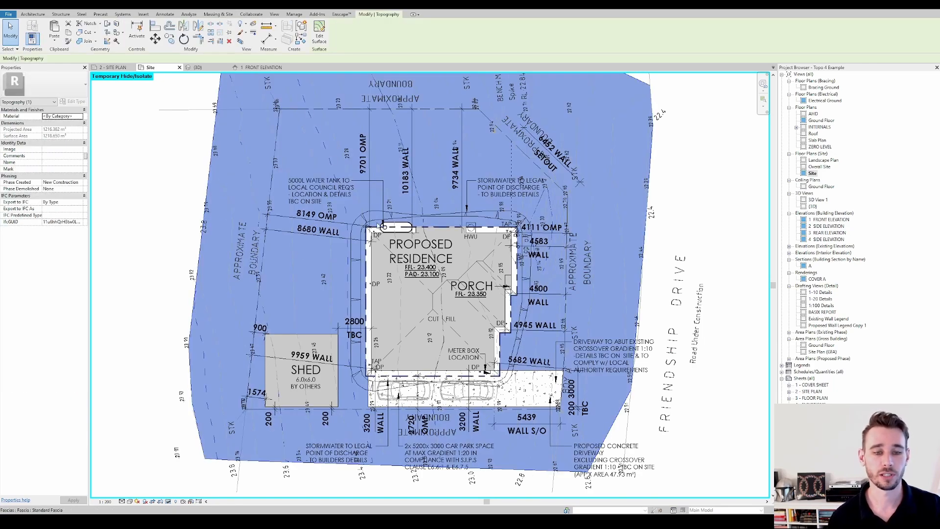
pyautogui.click(225, 15)
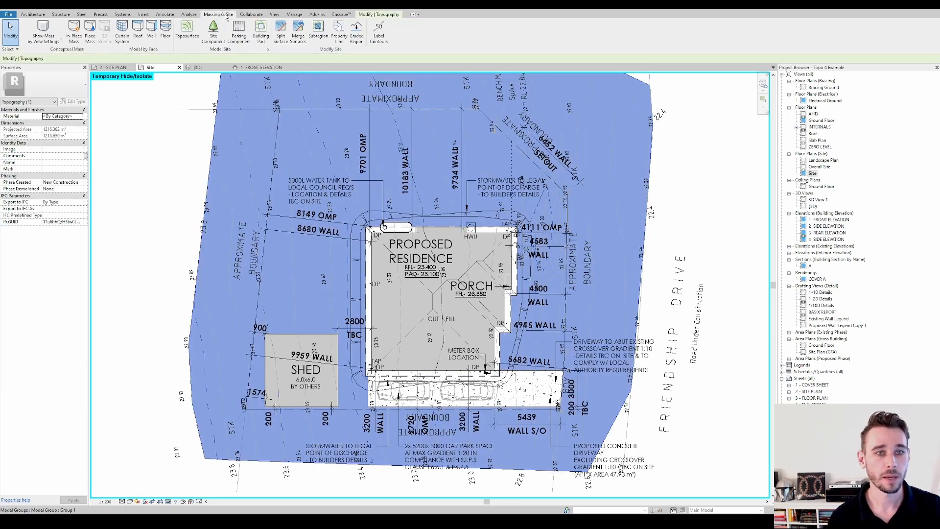
pyautogui.click(282, 39)
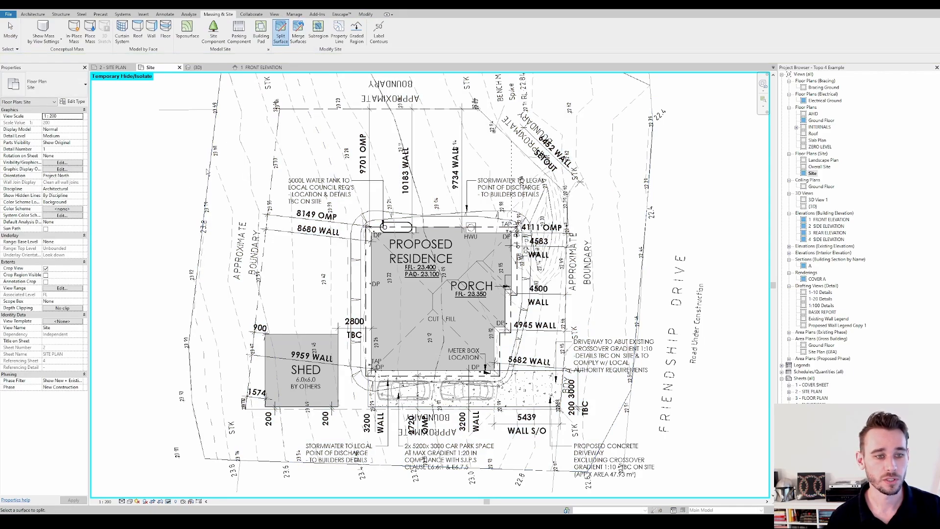
pyautogui.click(209, 171)
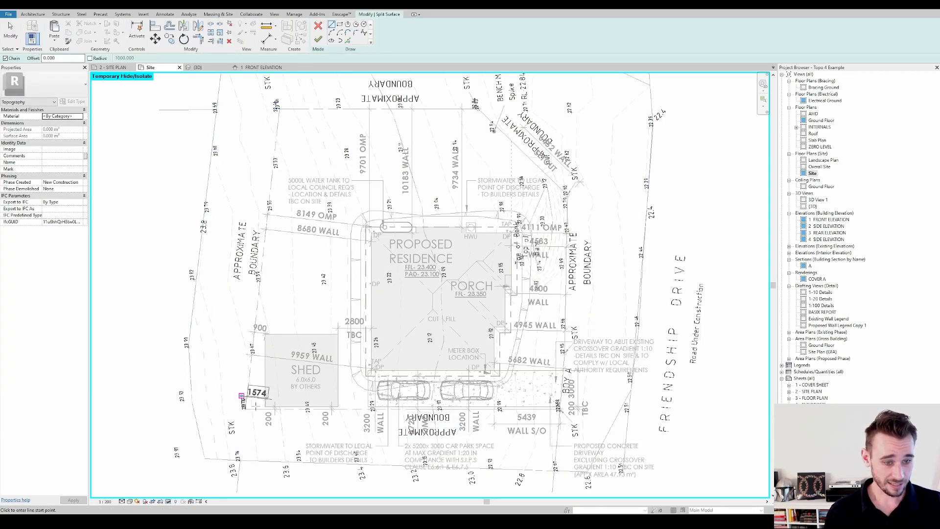
pyautogui.click(348, 40)
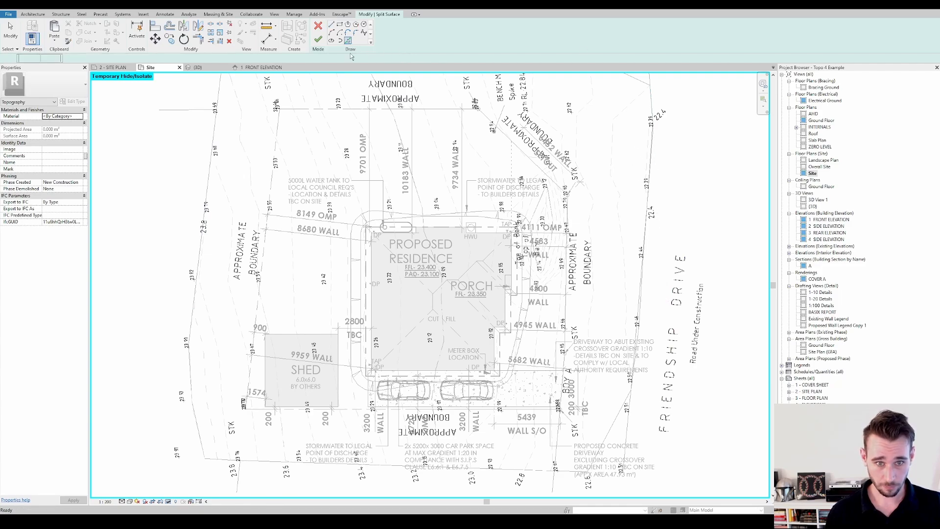
pyautogui.scroll(2, 404, 216)
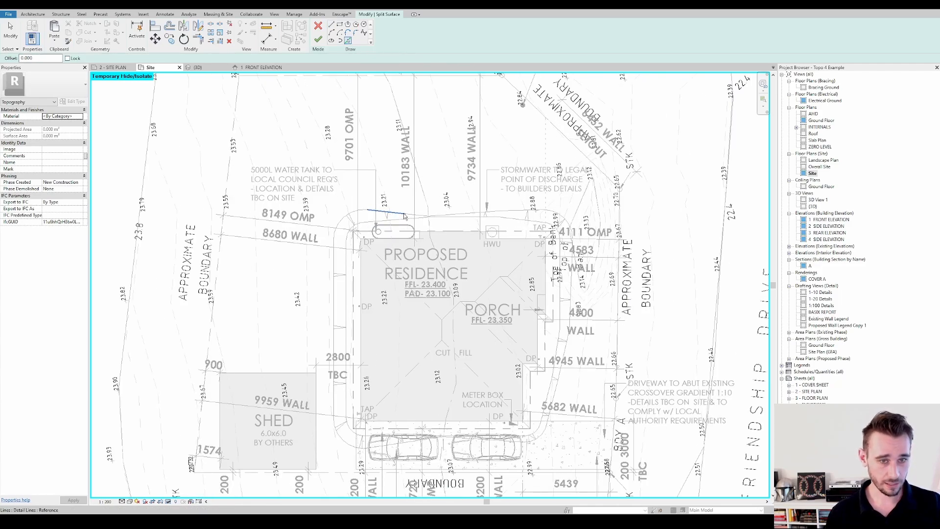
pyautogui.press('Tab')
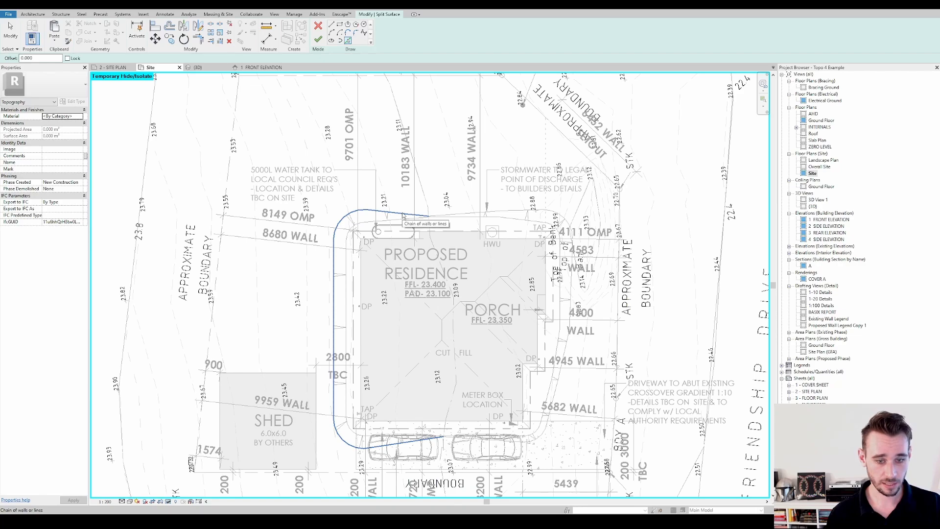
pyautogui.click(402, 215)
pyautogui.click(466, 214)
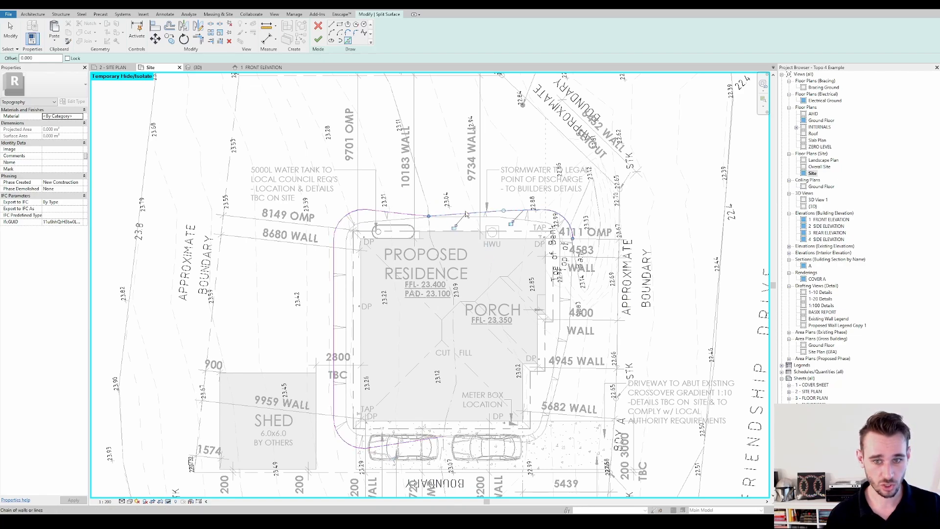
pyautogui.click(556, 400)
# Check the traced outline's joint between the parked cars and try to finish the split sketch
pyautogui.scroll(5, 443, 437)
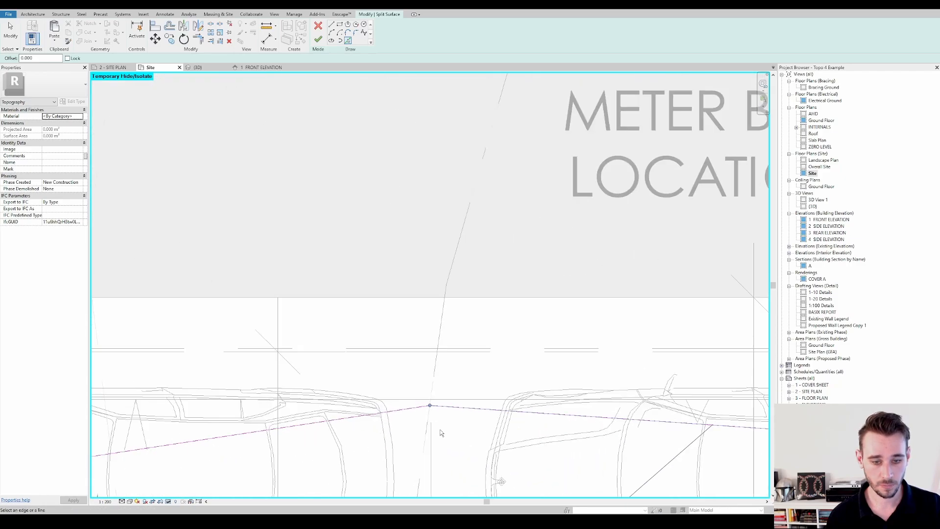
pyautogui.scroll(-5, 440, 431)
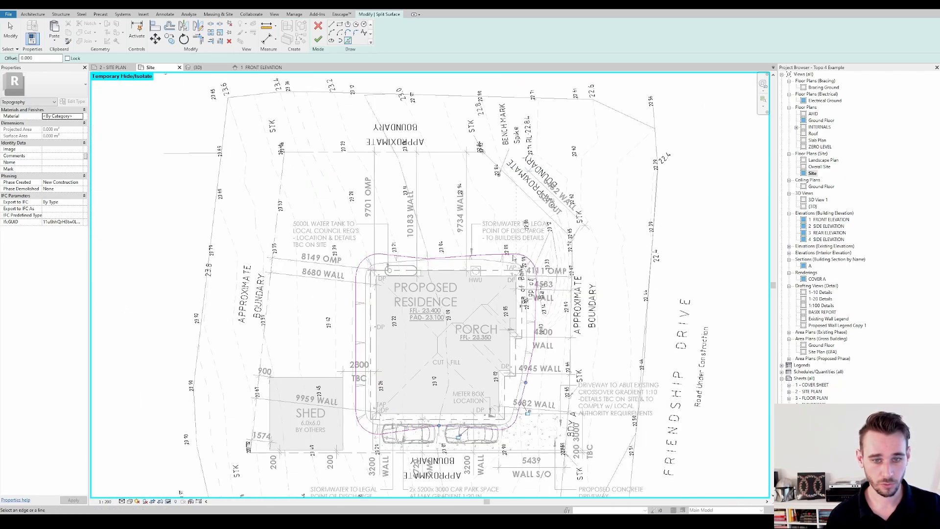
pyautogui.moveTo(396, 345); pyautogui.dragTo(390, 288, button='middle')
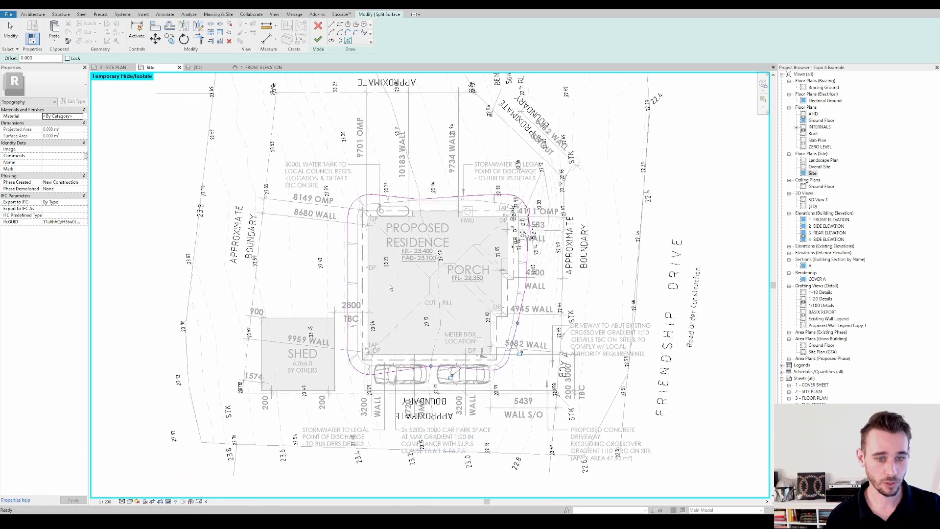
pyautogui.click(317, 40)
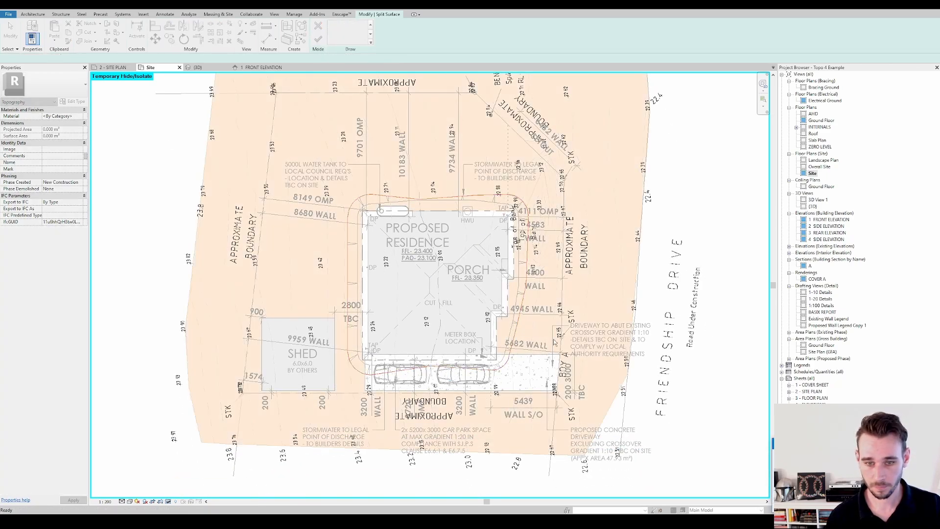
# Locate the open joint in the outer batter outline beside the 4111 OMP and 4583 WALL dimensions and trim its segments together
pyautogui.scroll(4, 514, 271)
pyautogui.scroll(4, 533, 306)
pyautogui.scroll(4, 542, 287)
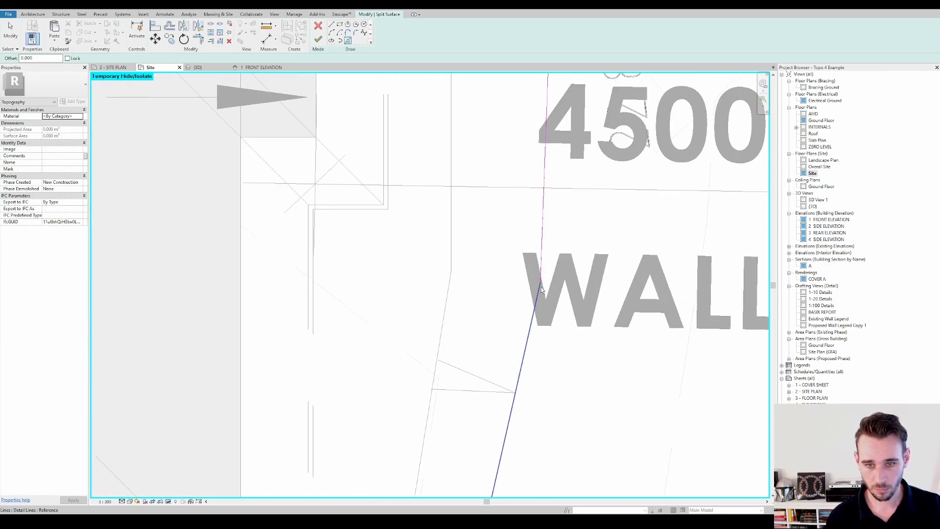
pyautogui.scroll(-1, 542, 287)
pyautogui.moveTo(542, 287); pyautogui.dragTo(545, 374, button='middle')
pyautogui.scroll(-2, 552, 294)
pyautogui.moveTo(553, 205); pyautogui.dragTo(554, 376, button='middle')
pyautogui.moveTo(574, 150); pyautogui.dragTo(566, 243, button='middle')
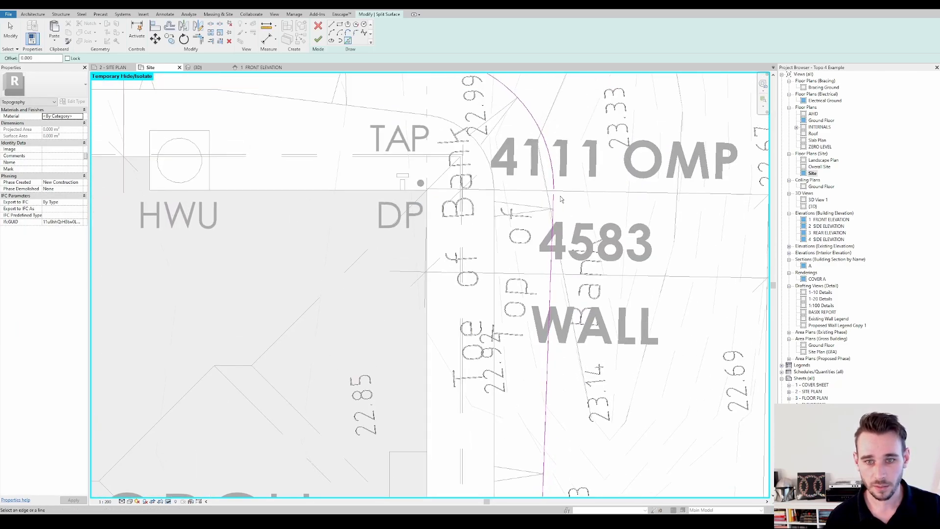
pyautogui.scroll(2, 560, 196)
pyautogui.press('Escape')
pyautogui.press('t')
pyautogui.press('r')
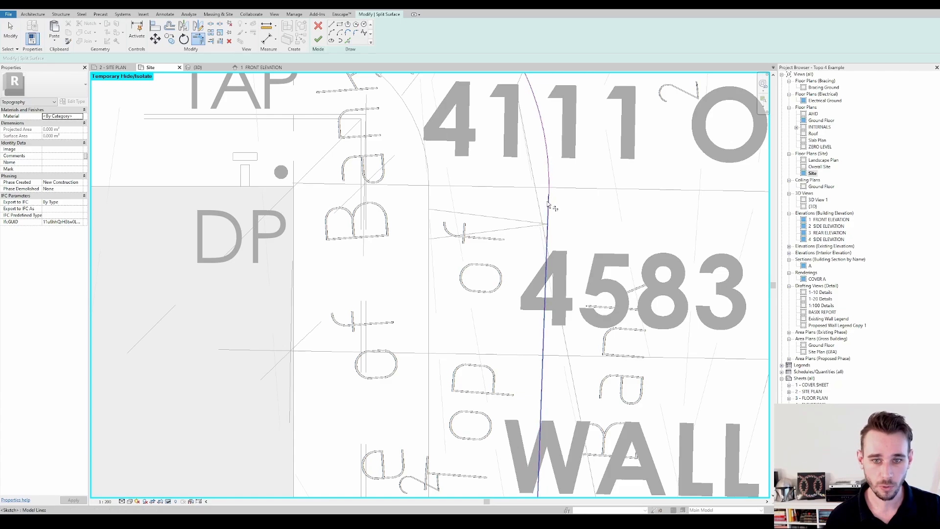
pyautogui.press('Escape')
pyautogui.scroll(-6, 548, 200)
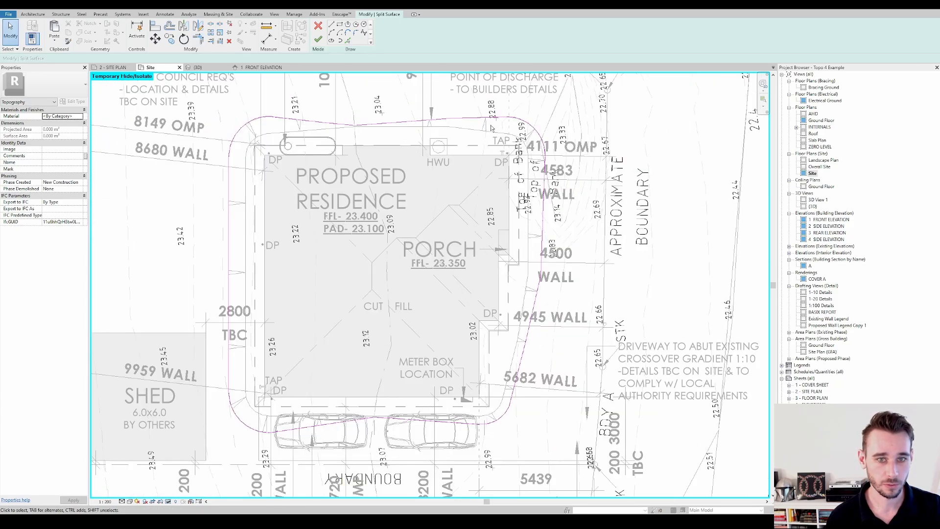
# Verify that the outer batter outline selects as one continuous chain and finish splitting the surface
pyautogui.click(480, 118)
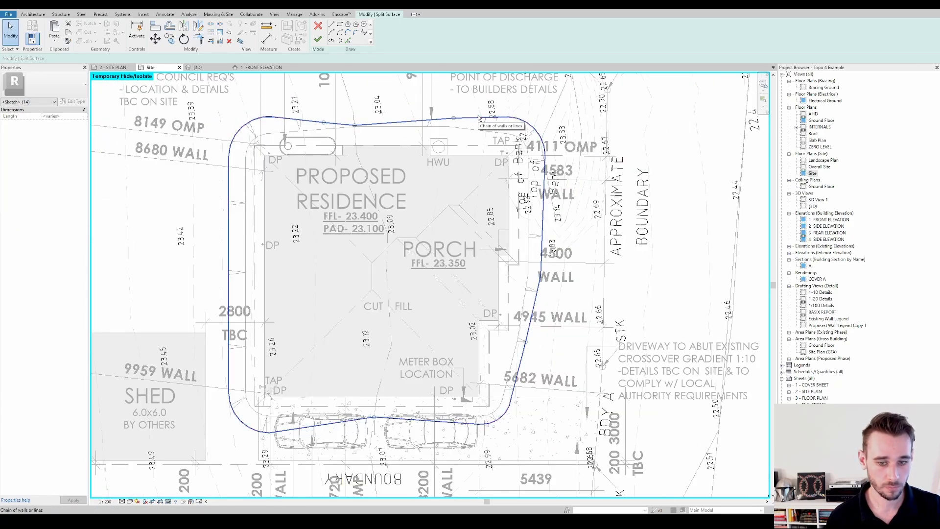
pyautogui.click(402, 122)
pyautogui.press('Tab')
pyautogui.click(402, 123)
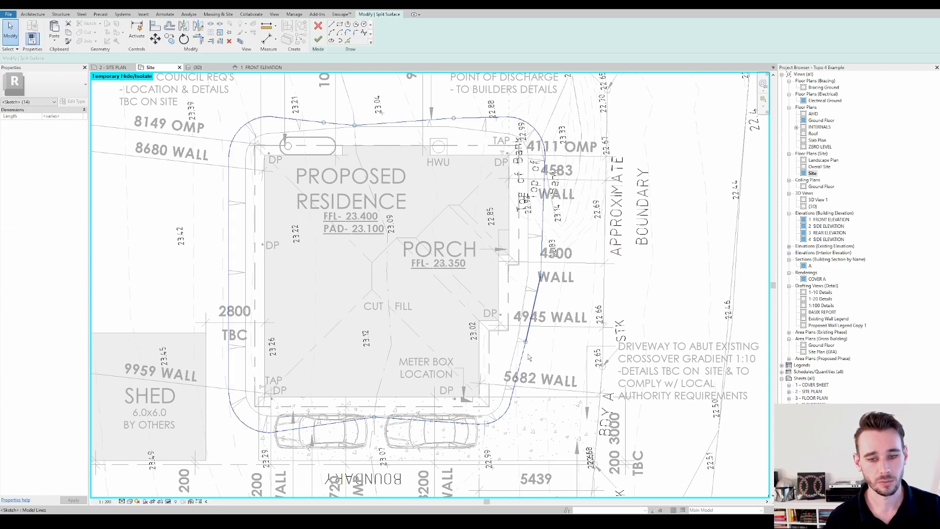
pyautogui.scroll(8, 511, 374)
pyautogui.scroll(-8, 502, 309)
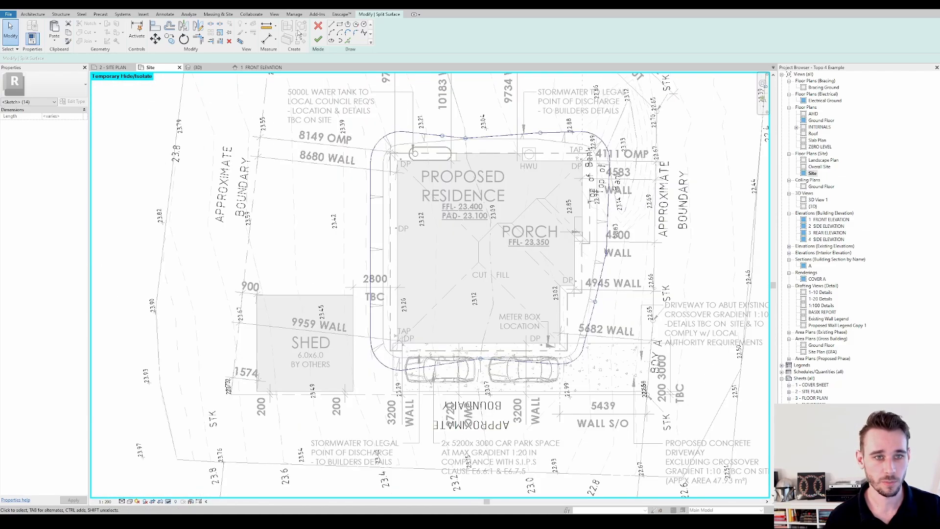
pyautogui.click(318, 39)
# Examine the surface split off around the residence in plan and in the default 3D view, and return to the Site plan
pyautogui.moveTo(539, 230); pyautogui.dragTo(505, 213, button='middle')
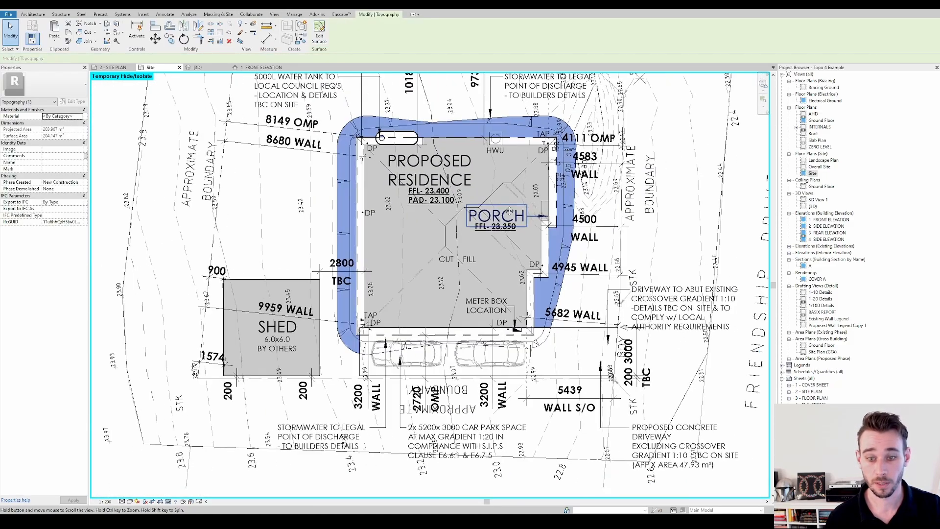
pyautogui.moveTo(431, 244); pyautogui.dragTo(441, 273, button='middle')
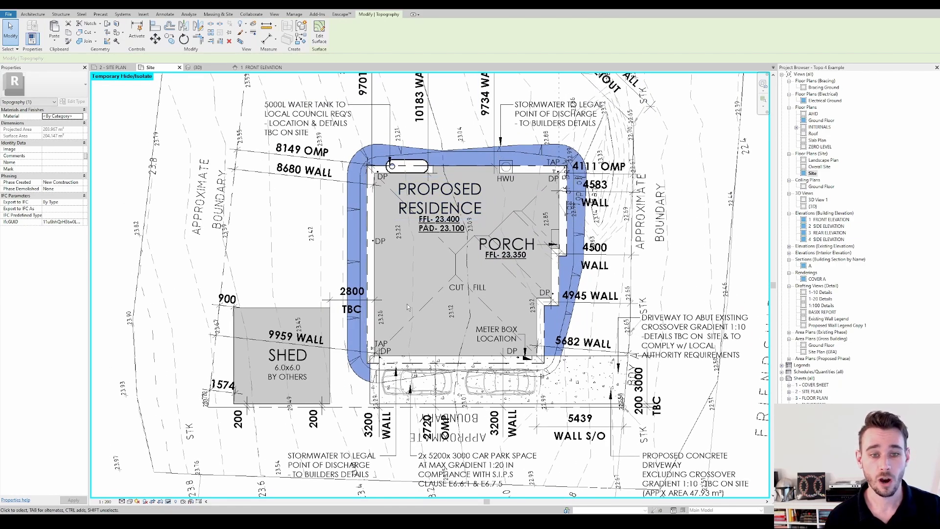
pyautogui.click(155, 9)
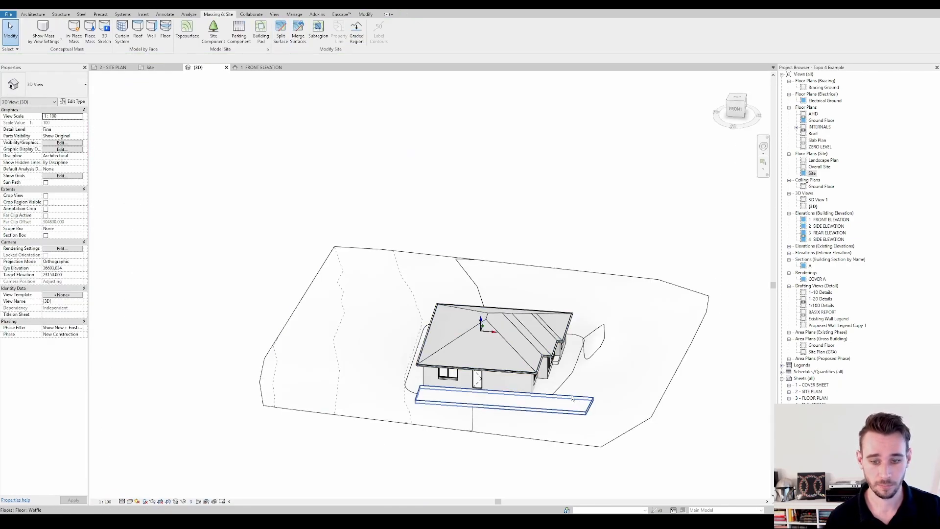
pyautogui.click(566, 379)
pyautogui.keyDown('shift'); pyautogui.moveTo(566, 379); pyautogui.dragTo(437, 325, button='middle'); pyautogui.keyUp('shift')
pyautogui.scroll(4, 476, 346)
pyautogui.scroll(3, 476, 346)
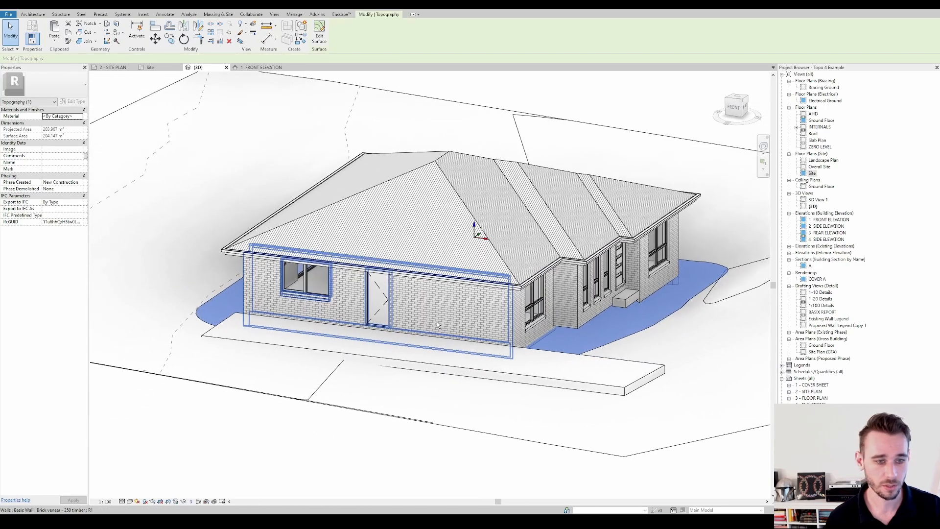
pyautogui.doubleClick(811, 173)
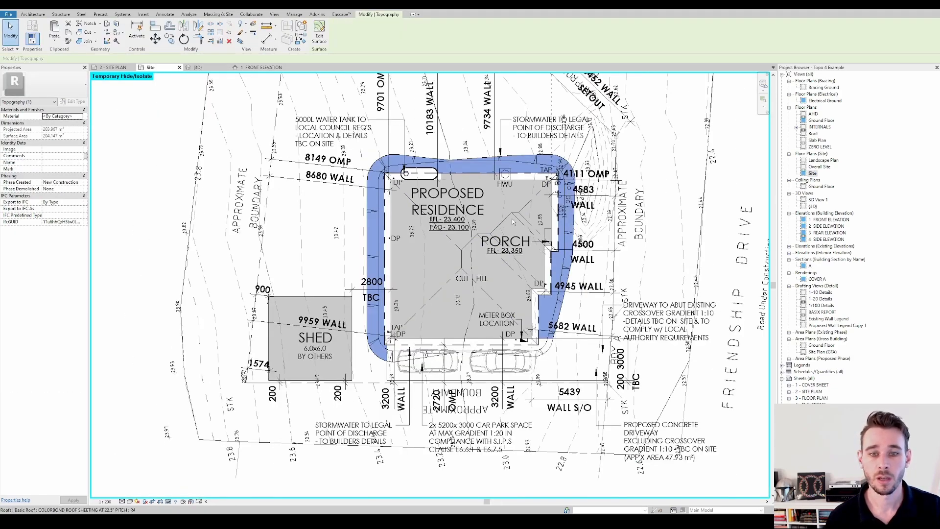
pyautogui.scroll(3, 509, 190)
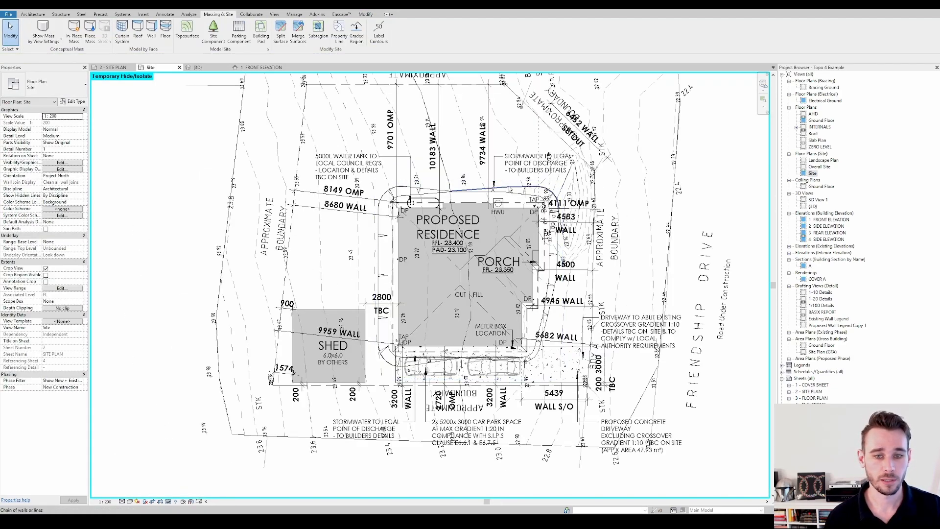
# Split the surface inside the outer batter outline again along the picked inner batter line around the residence
pyautogui.click(509, 190)
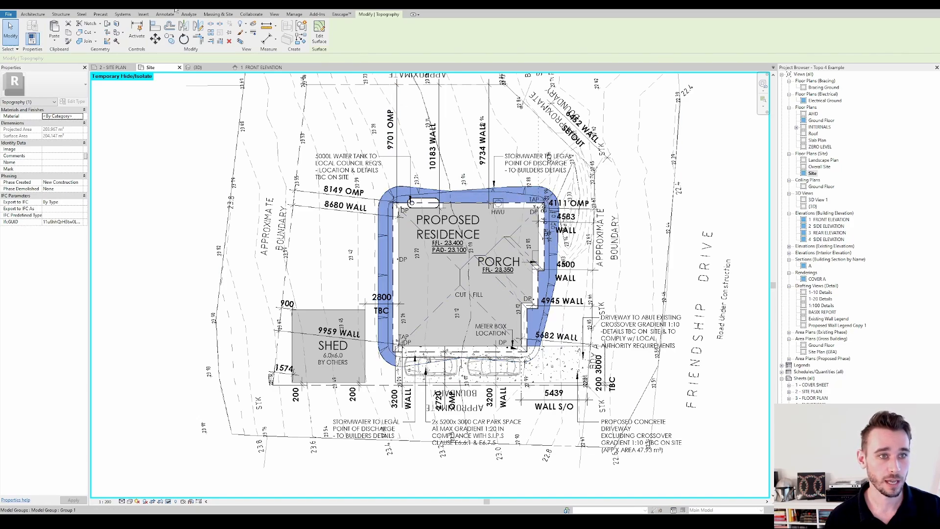
pyautogui.click(225, 16)
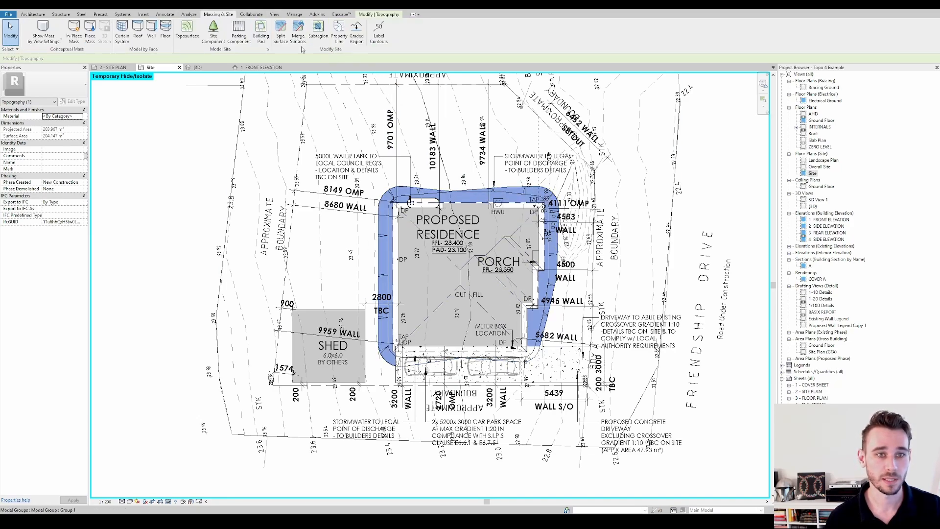
pyautogui.click(282, 39)
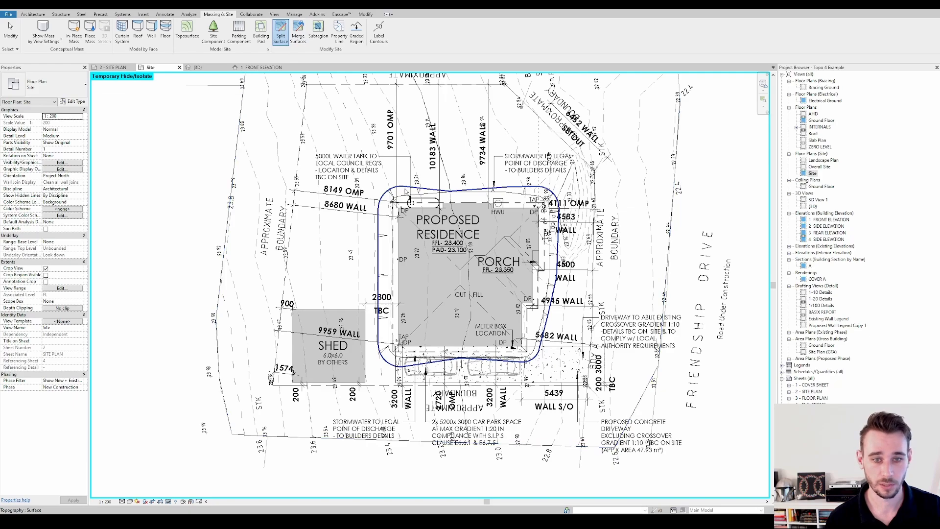
pyautogui.click(405, 194)
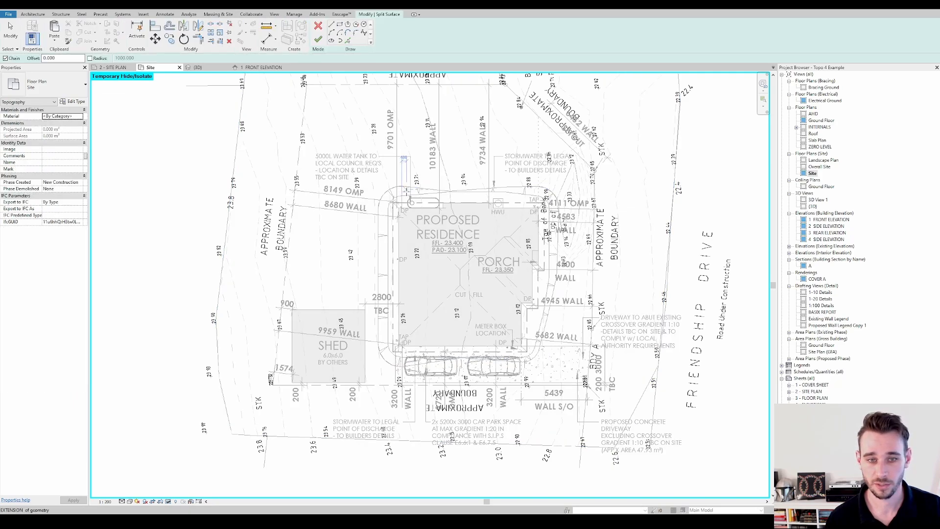
pyautogui.click(348, 42)
pyautogui.scroll(2, 424, 195)
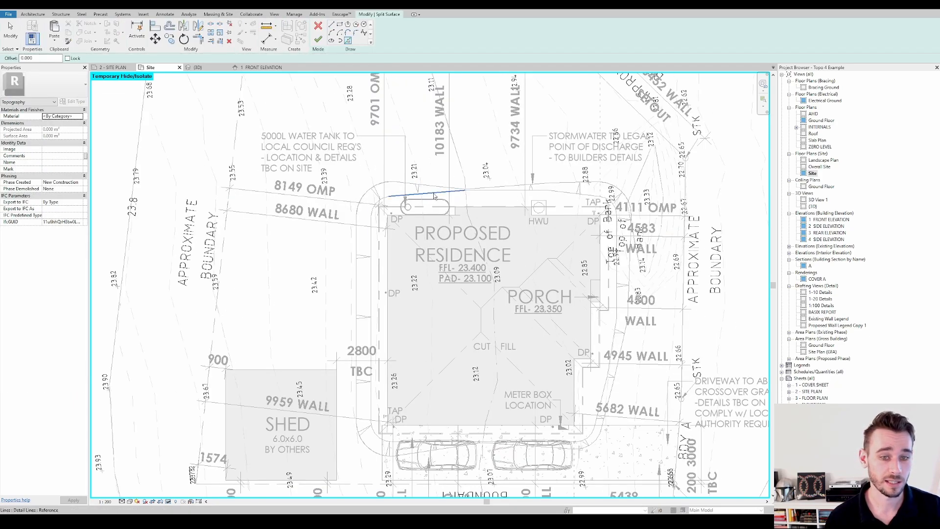
pyautogui.press('Tab')
pyautogui.scroll(-1, 489, 307)
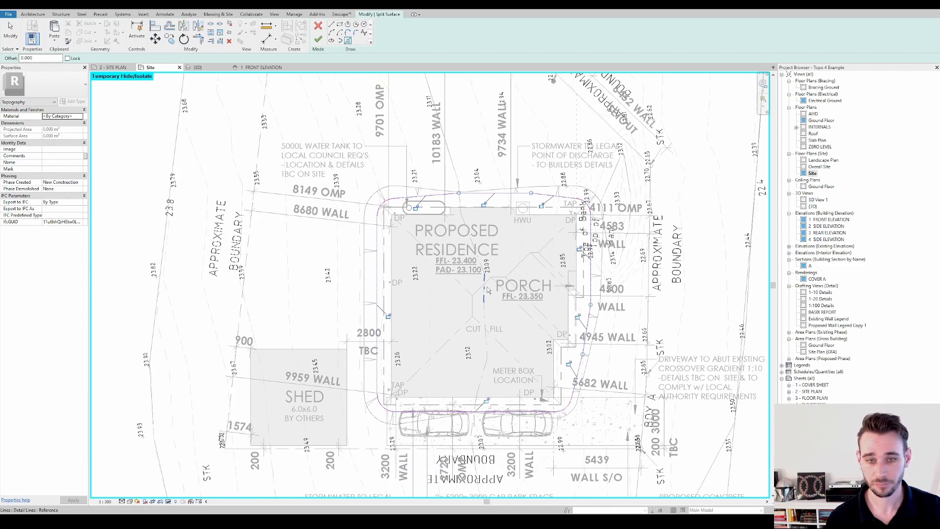
pyautogui.click(319, 43)
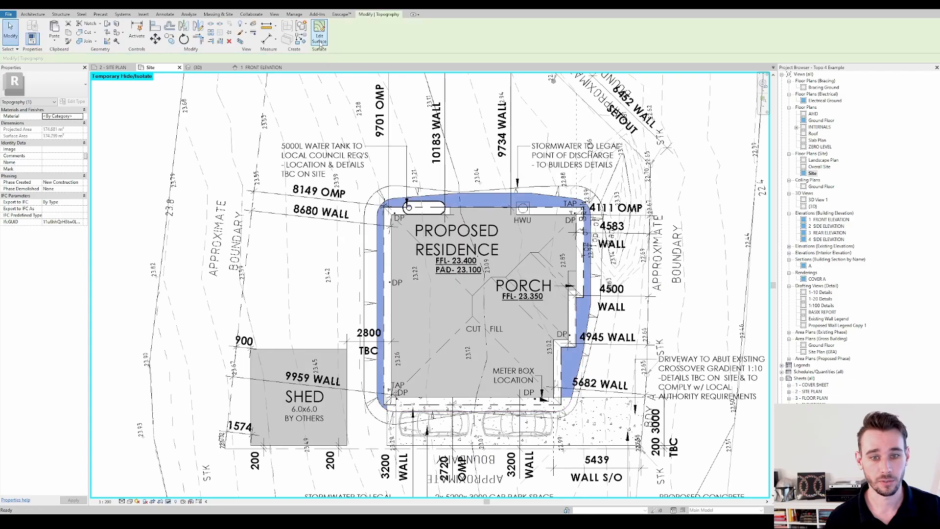
# Examine the inner pad surface and batter strip around the residence in plan and 3D, and return to the Site plan
pyautogui.moveTo(450, 163); pyautogui.dragTo(432, 133, button='middle')
pyautogui.scroll(1, 460, 138)
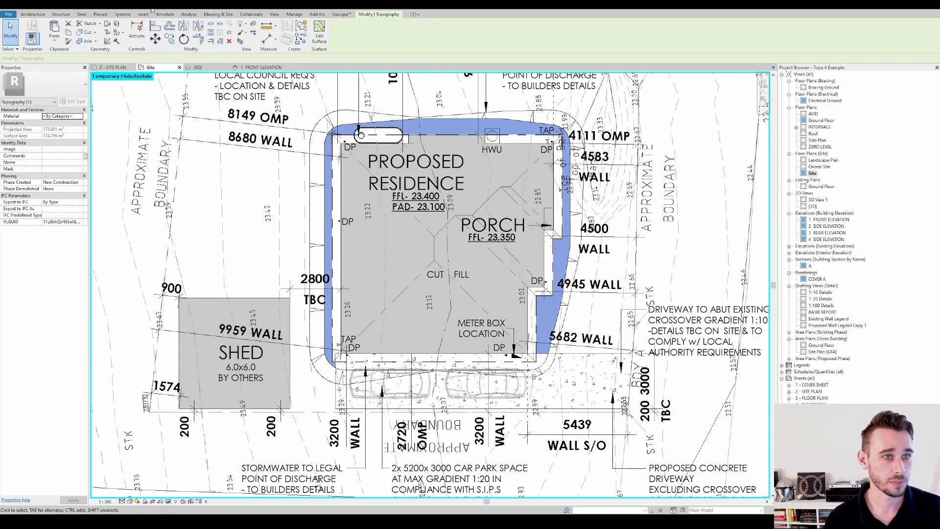
pyautogui.click(151, 8)
pyautogui.keyDown('shift'); pyautogui.moveTo(581, 363); pyautogui.dragTo(692, 297, button='middle'); pyautogui.keyUp('shift')
pyautogui.scroll(3, 635, 315)
pyautogui.click(635, 315)
pyautogui.scroll(-1, 692, 297)
pyautogui.press('Escape')
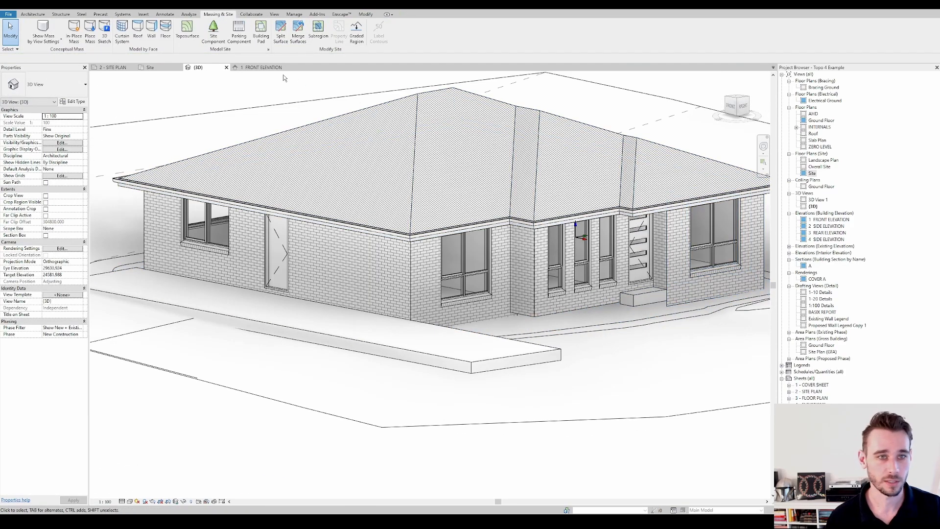
pyautogui.click(153, 67)
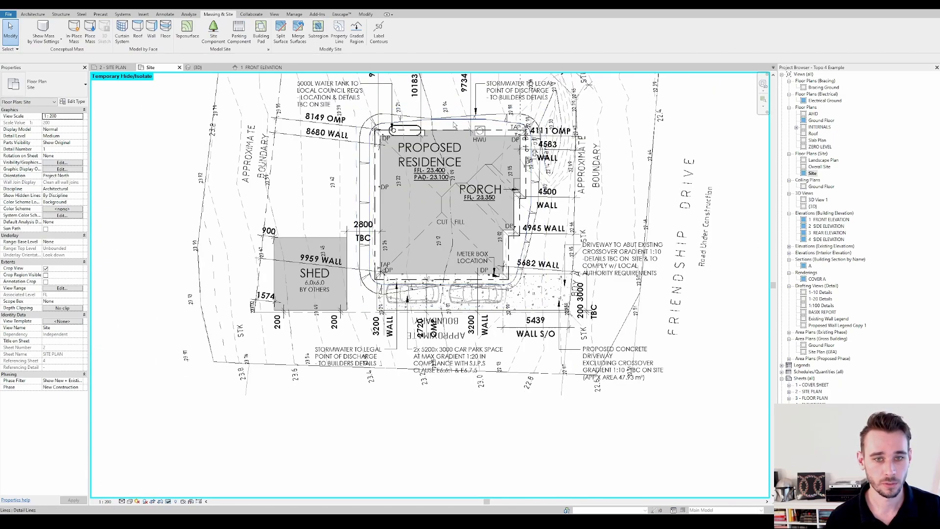
# Edit the inner pad surface around the residence, set all its points to elevation 0, and finish the surface
pyautogui.press('Tab')
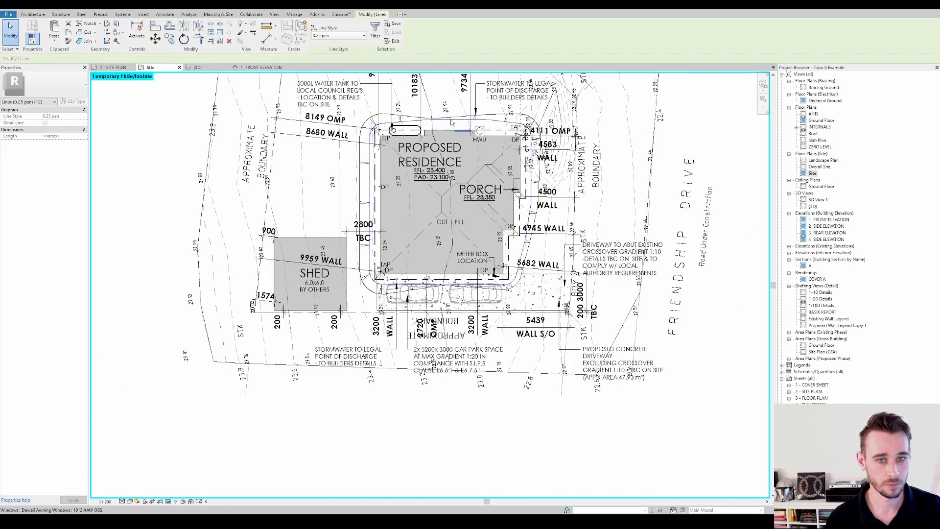
pyautogui.scroll(2, 401, 124)
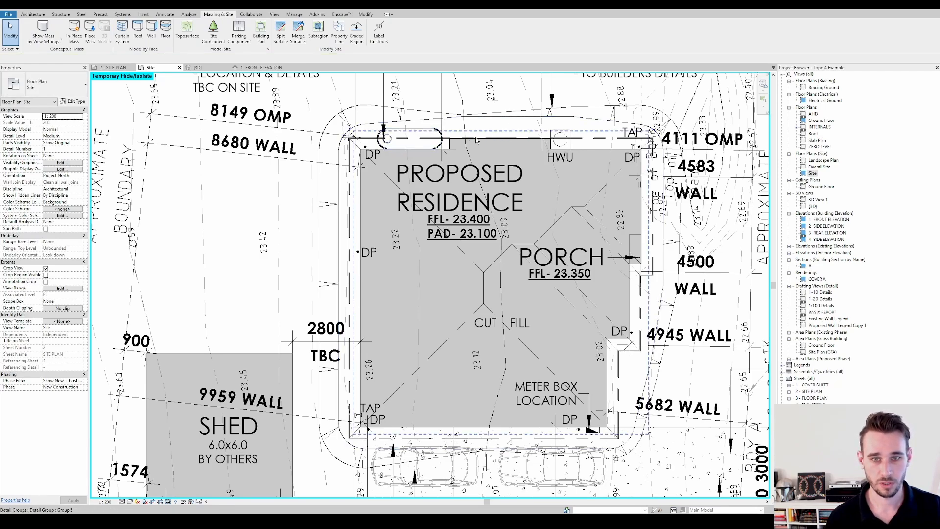
pyautogui.scroll(1, 486, 125)
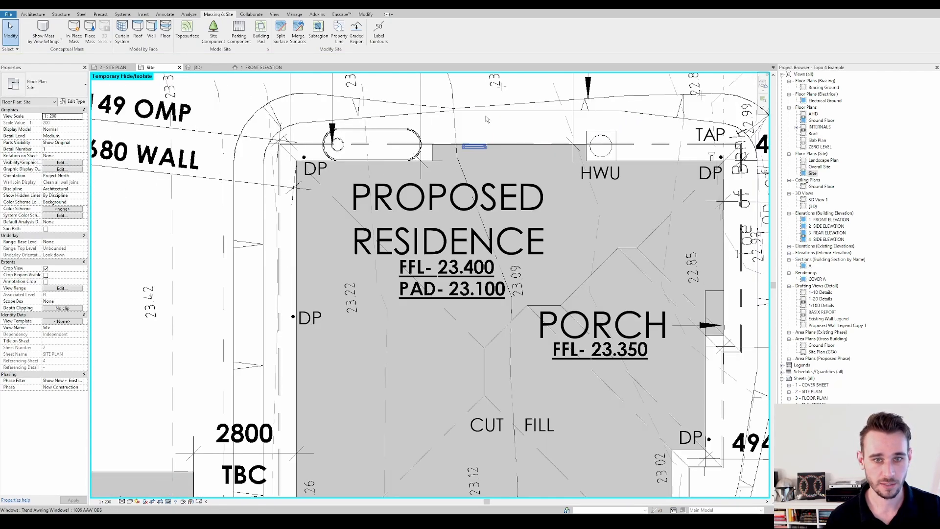
pyautogui.scroll(-1, 466, 120)
pyautogui.click(469, 115)
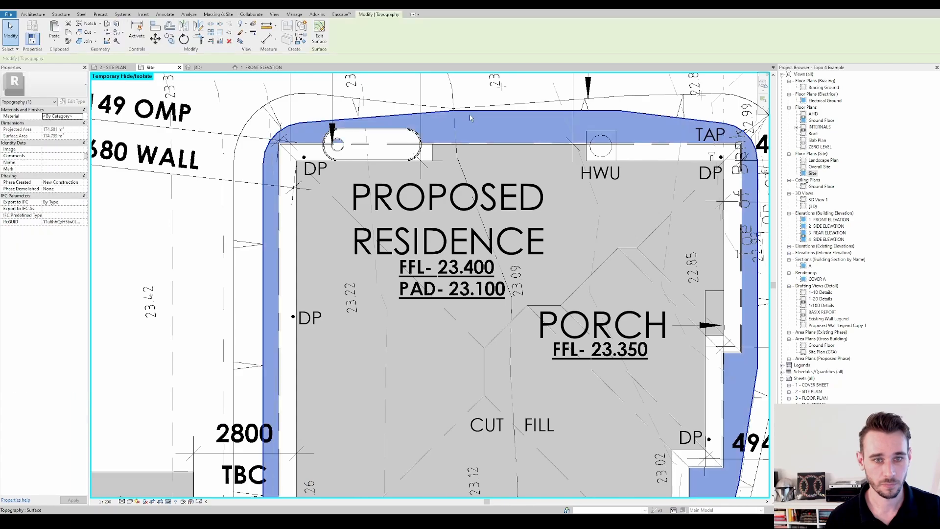
pyautogui.scroll(-1, 469, 115)
pyautogui.scroll(-1, 469, 114)
pyautogui.click(319, 36)
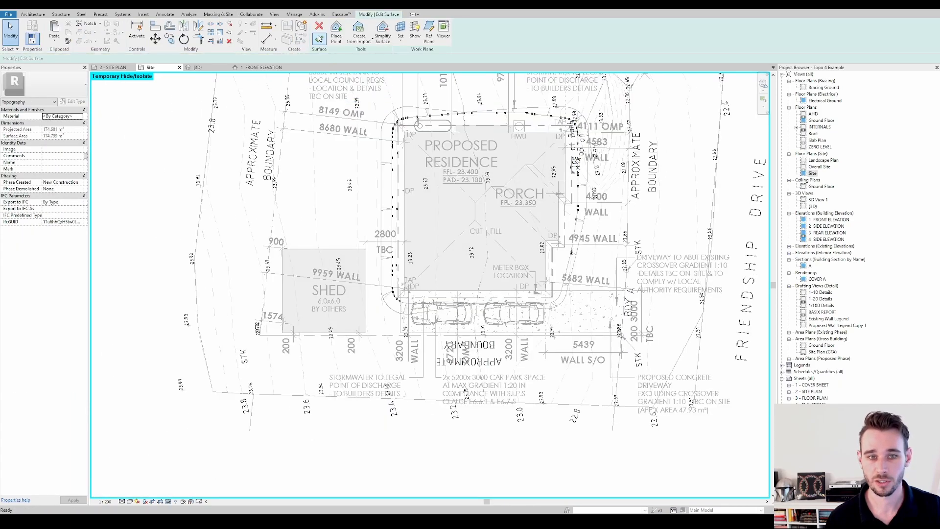
pyautogui.moveTo(335, 74); pyautogui.dragTo(708, 392)
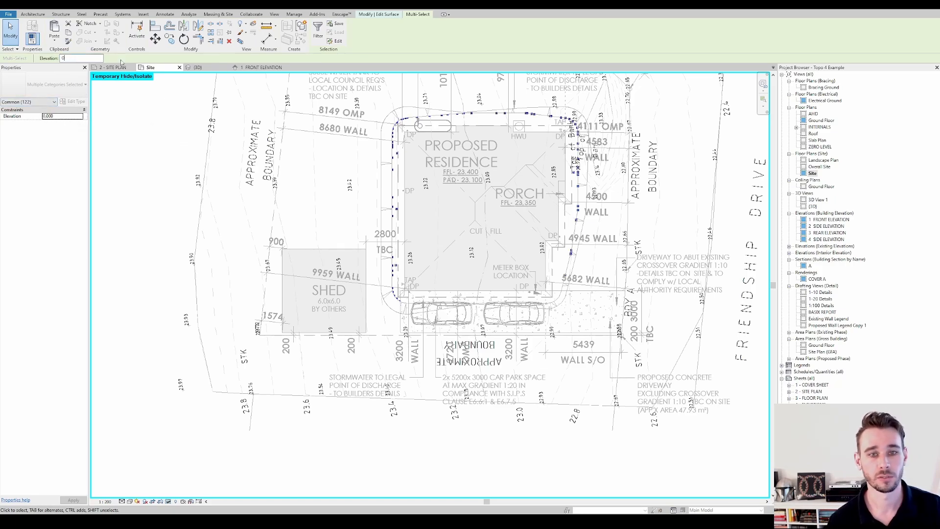
pyautogui.click(479, 159)
pyautogui.click(319, 41)
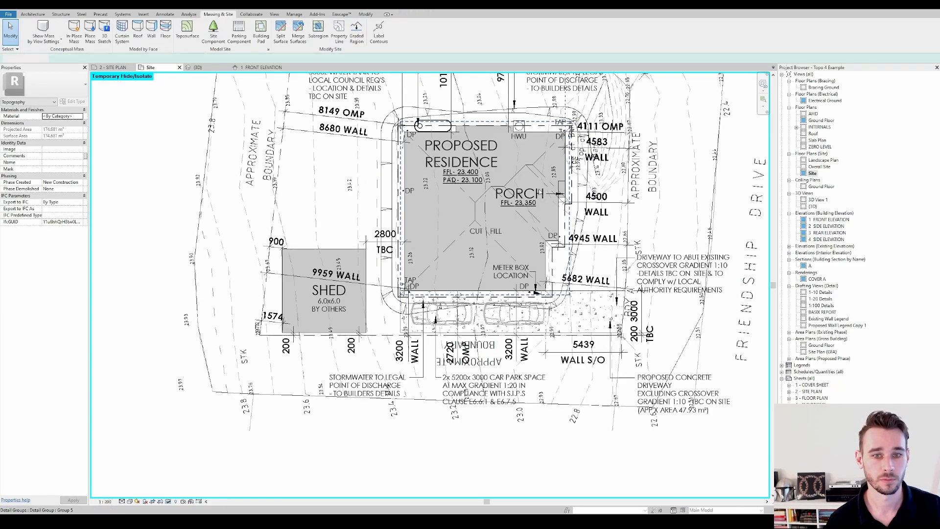
# Examine the levelled pad surface around the residence in the default 3D view and return to the Site plan
pyautogui.click(153, 7)
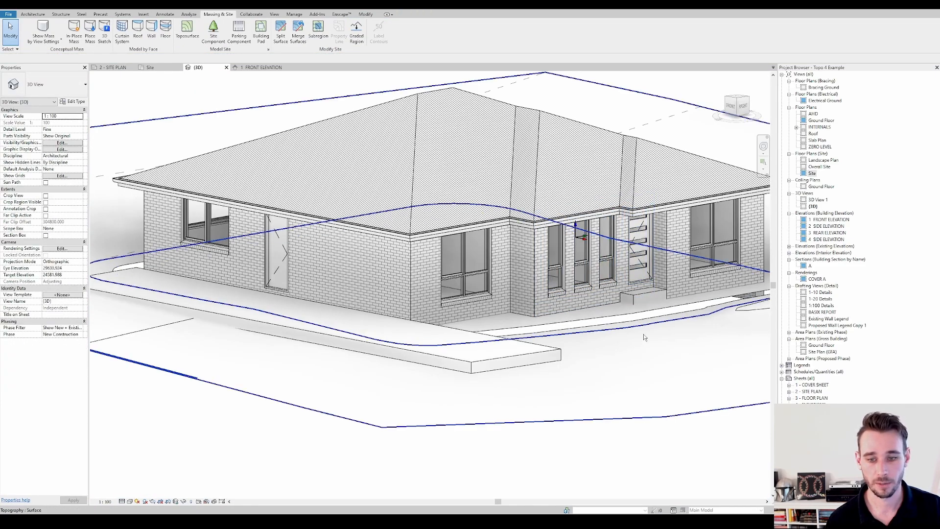
pyautogui.keyDown('shift'); pyautogui.moveTo(643, 334); pyautogui.dragTo(563, 333, button='middle'); pyautogui.keyUp('shift')
pyautogui.scroll(-4, 500, 359)
pyautogui.scroll(5, 500, 362)
pyautogui.click(482, 343)
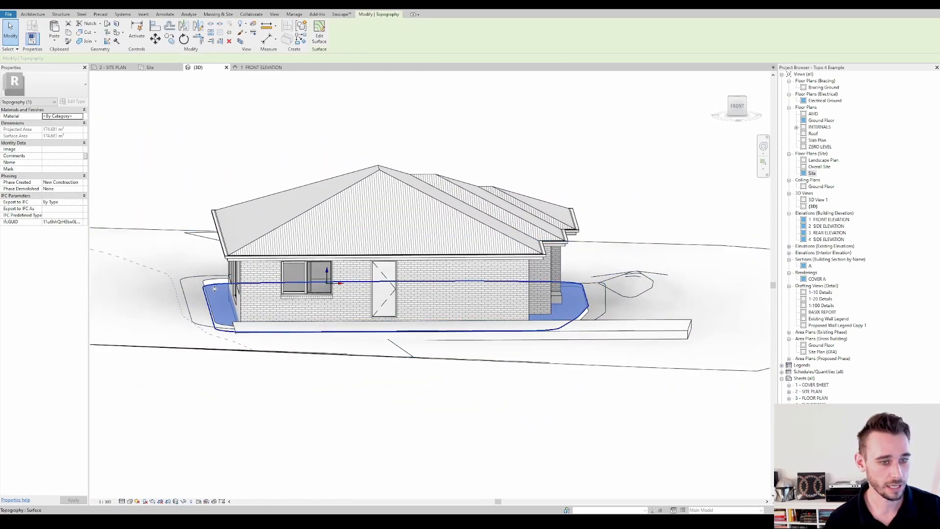
pyautogui.keyDown('shift'); pyautogui.moveTo(213, 288); pyautogui.dragTo(193, 302, button='middle'); pyautogui.keyUp('shift')
pyautogui.click(440, 174)
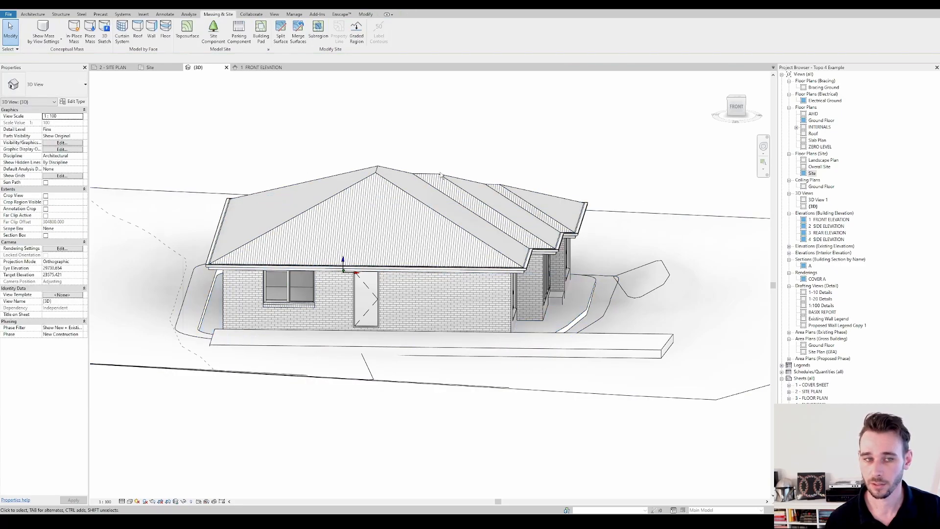
pyautogui.click(147, 69)
# Edit the batter strip surface around the residence, filter its selected points down to interior points only, and delete them
pyautogui.scroll(4, 421, 103)
pyautogui.moveTo(421, 103); pyautogui.dragTo(413, 145, button='middle')
pyautogui.scroll(-3, 435, 156)
pyautogui.click(426, 148)
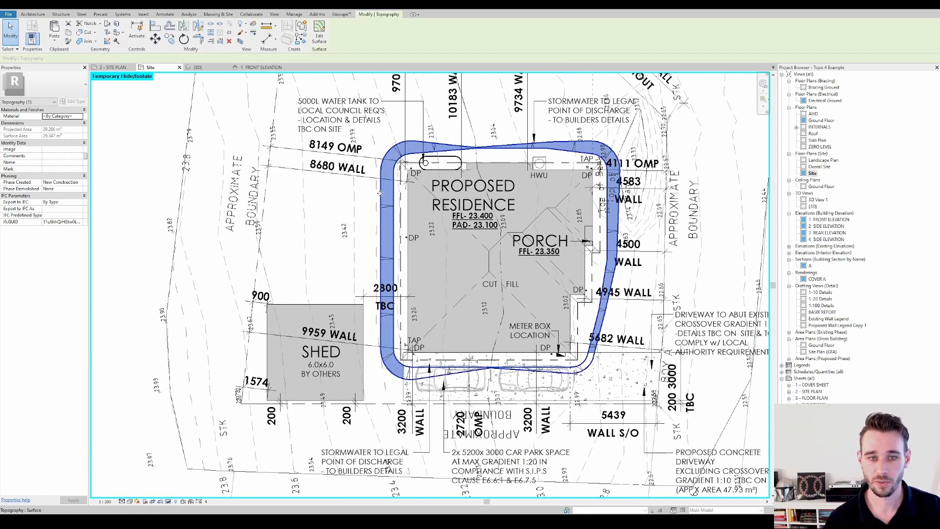
pyautogui.click(318, 37)
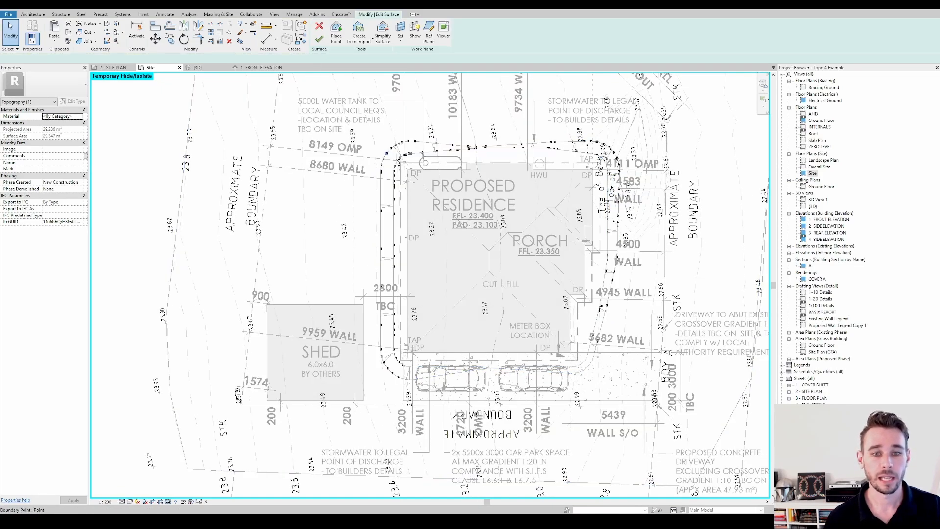
pyautogui.scroll(-2, 327, 103)
pyautogui.moveTo(325, 100); pyautogui.dragTo(595, 357)
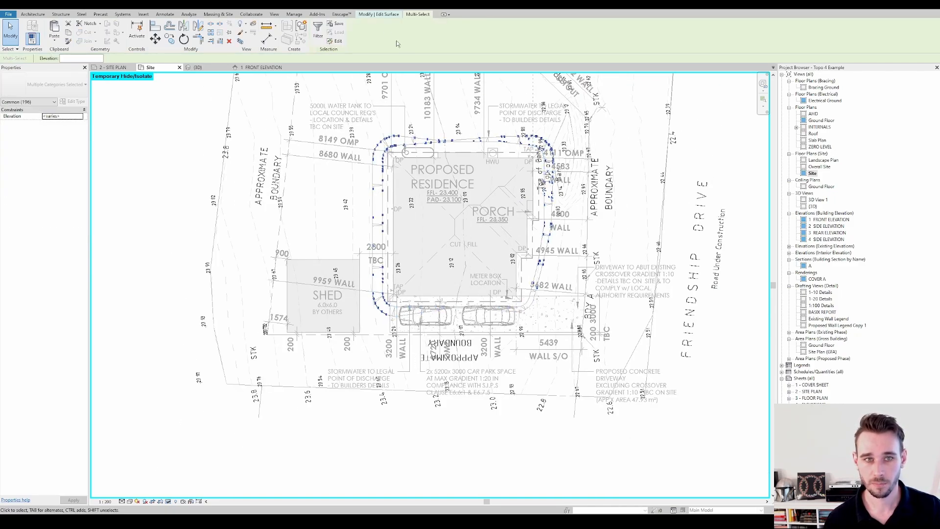
pyautogui.click(318, 38)
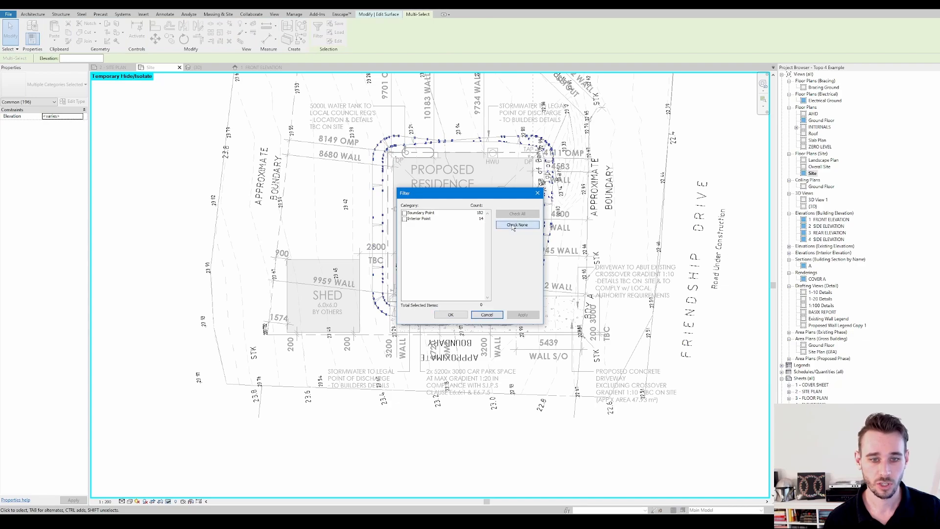
pyautogui.click(404, 219)
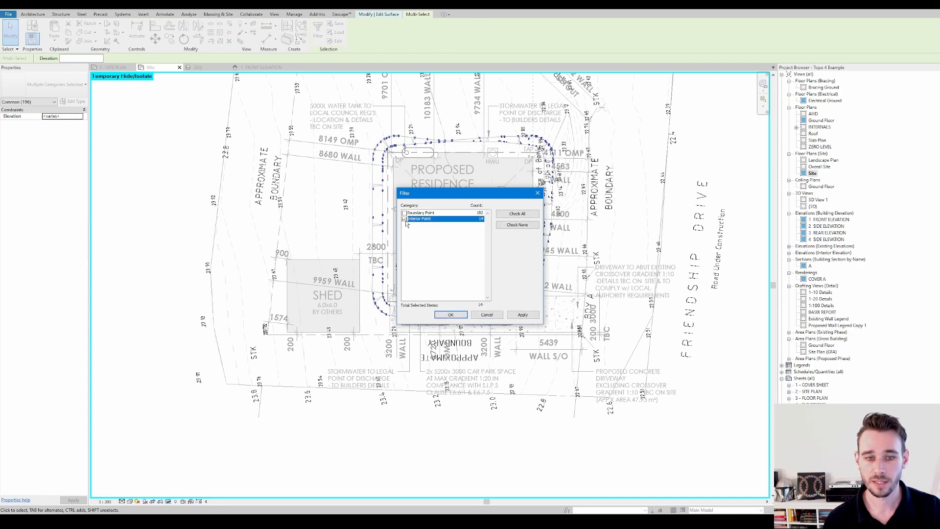
pyautogui.click(452, 316)
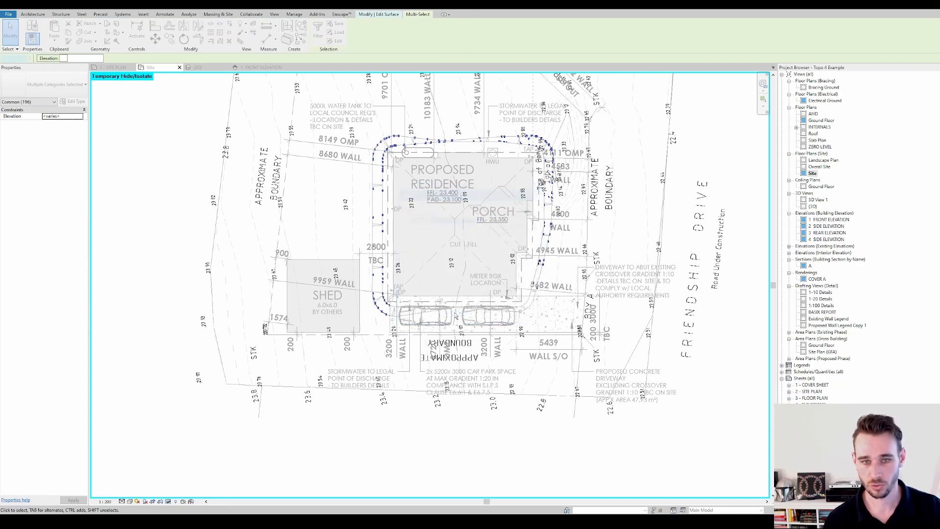
pyautogui.press('Escape')
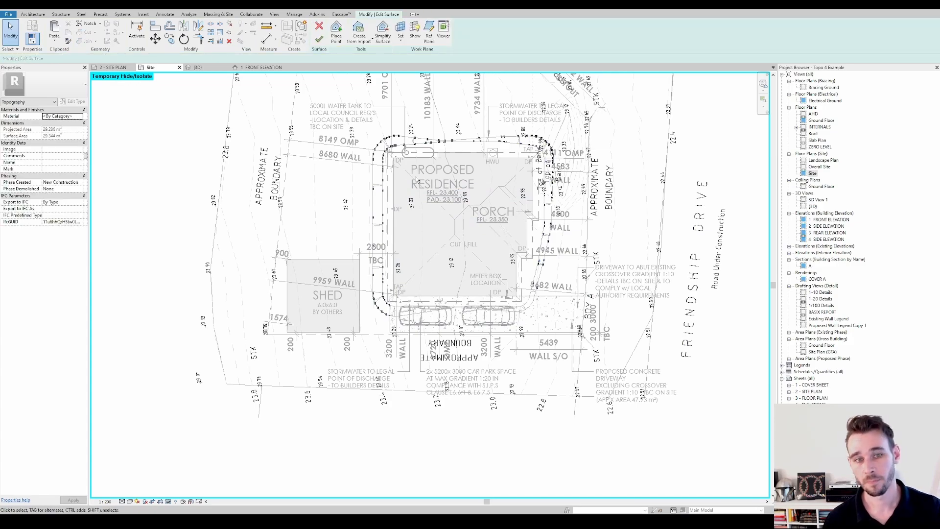
# Check the elevations of individual boundary points along the batter strip's outer line around the residence
pyautogui.scroll(2, 416, 180)
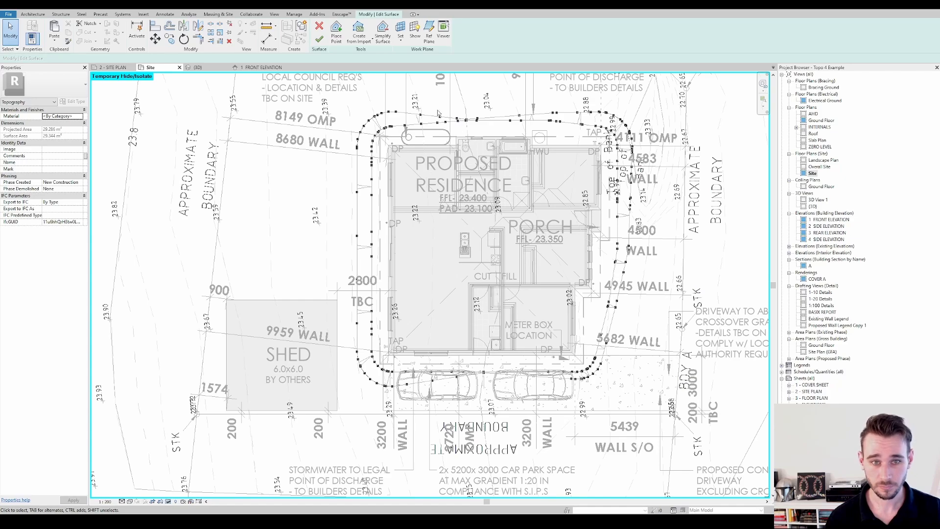
pyautogui.scroll(1, 381, 117)
pyautogui.scroll(4, 382, 117)
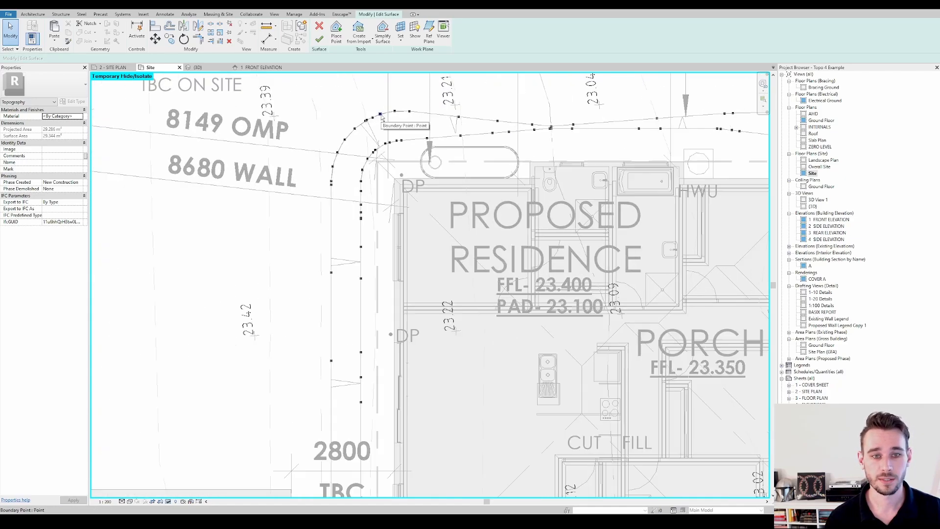
pyautogui.scroll(-2, 380, 120)
pyautogui.click(380, 114)
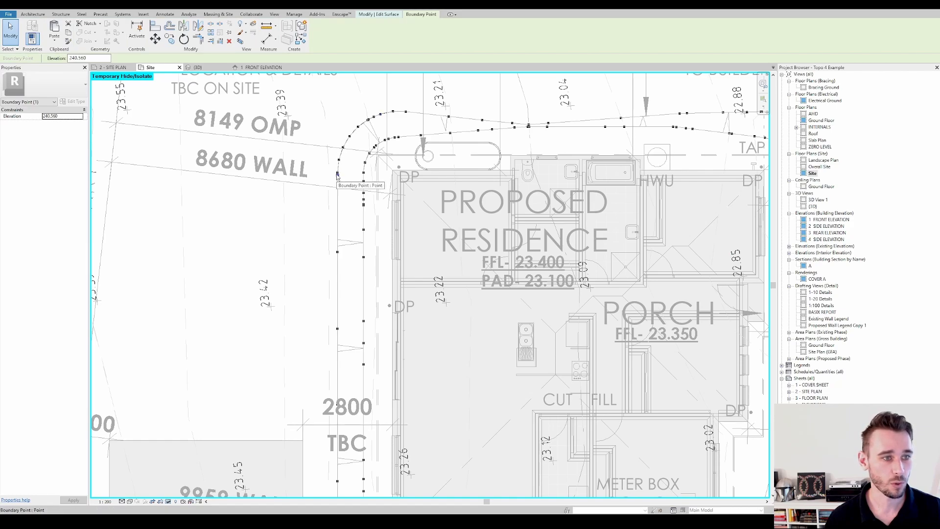
pyautogui.scroll(-3, 590, 318)
pyautogui.moveTo(692, 445); pyautogui.dragTo(598, 327, button='middle')
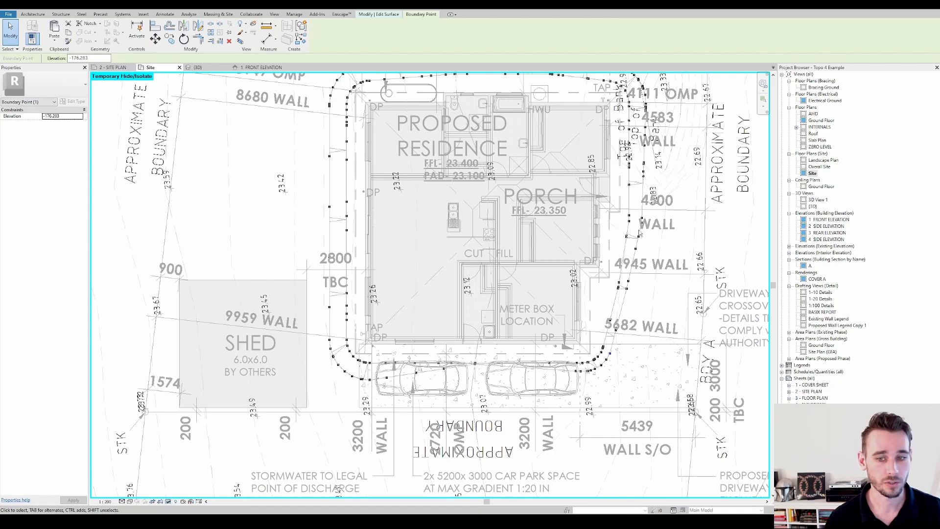
pyautogui.scroll(2, 634, 233)
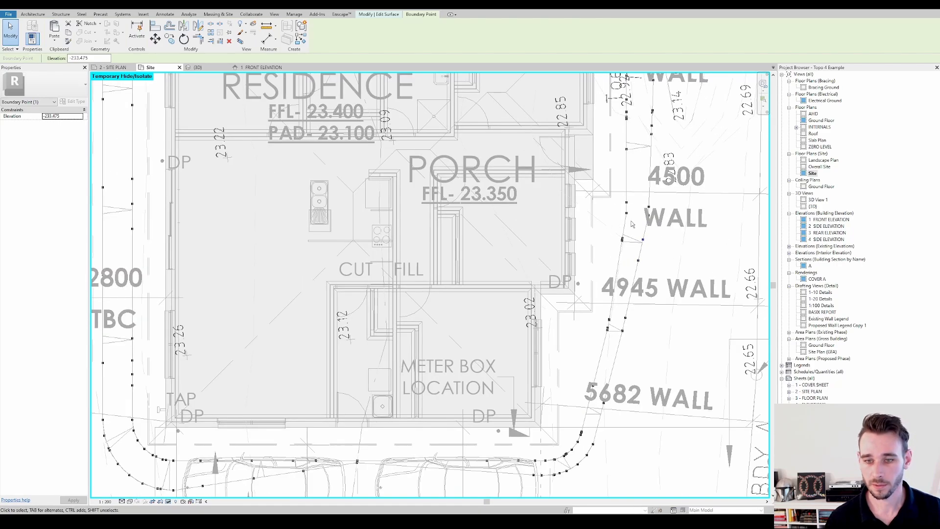
pyautogui.scroll(-2, 638, 226)
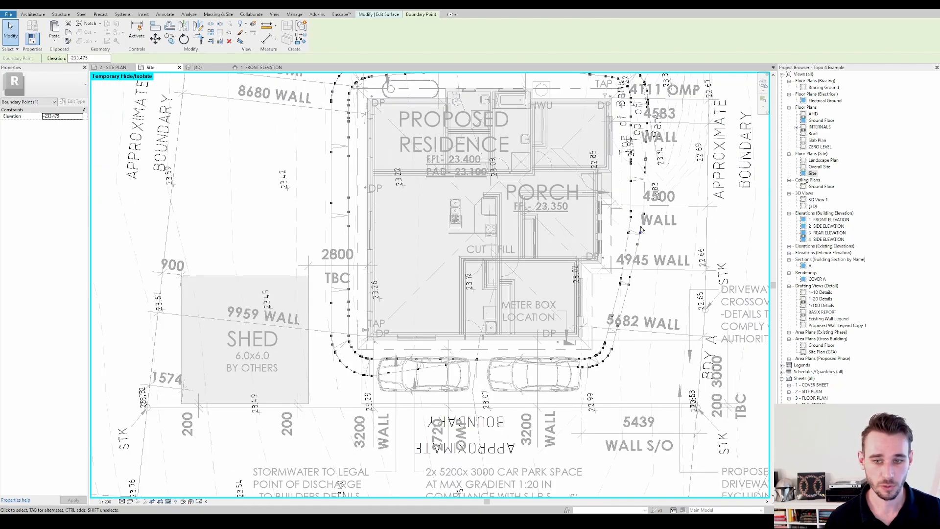
pyautogui.scroll(2, 644, 240)
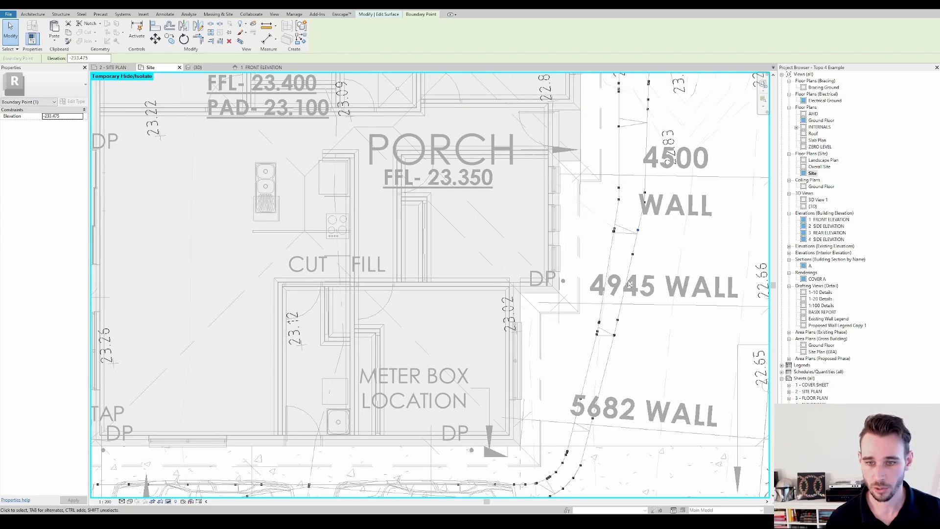
pyautogui.scroll(-2, 631, 269)
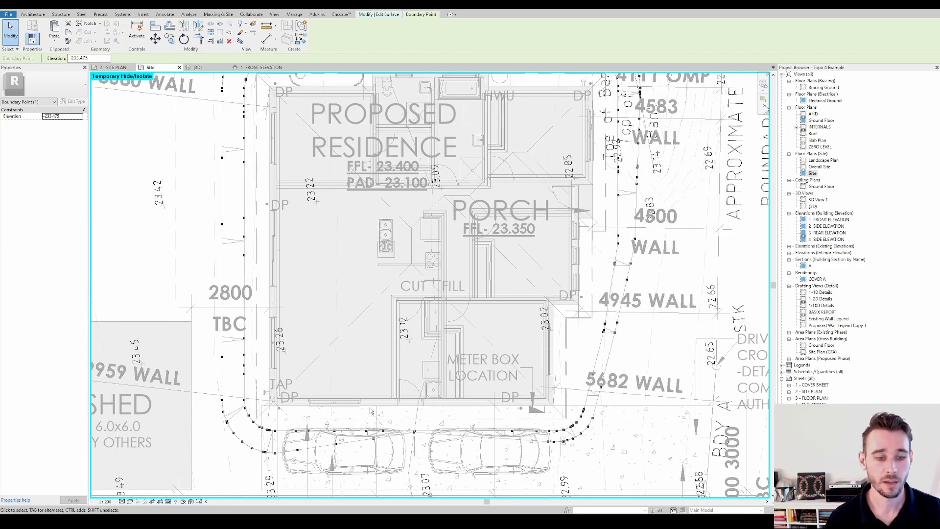
pyautogui.click(308, 383)
pyautogui.moveTo(274, 238); pyautogui.dragTo(287, 281, button='middle')
# Select all boundary points along the batter strip's inner line, set their elevation to 0, and finish the surface
pyautogui.scroll(-1, 287, 280)
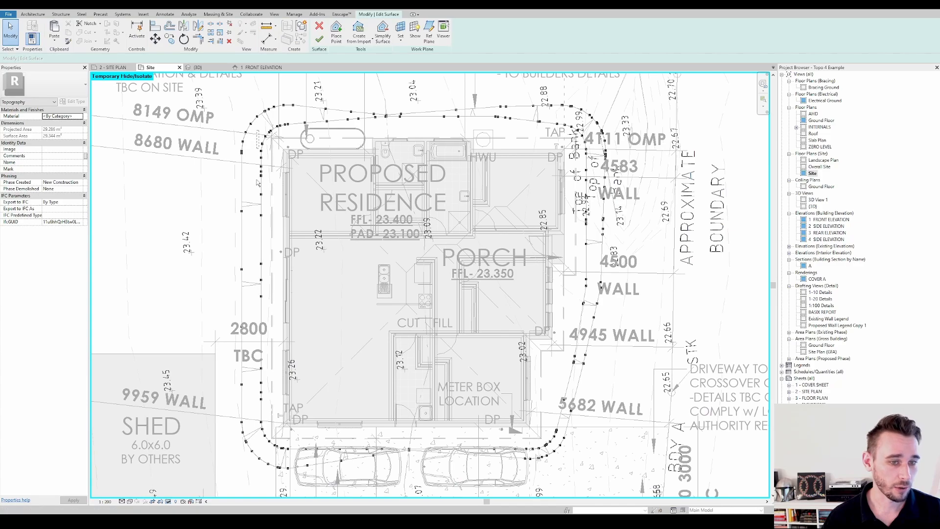
pyautogui.moveTo(259, 130); pyautogui.dragTo(421, 455)
pyautogui.scroll(2, 325, 127)
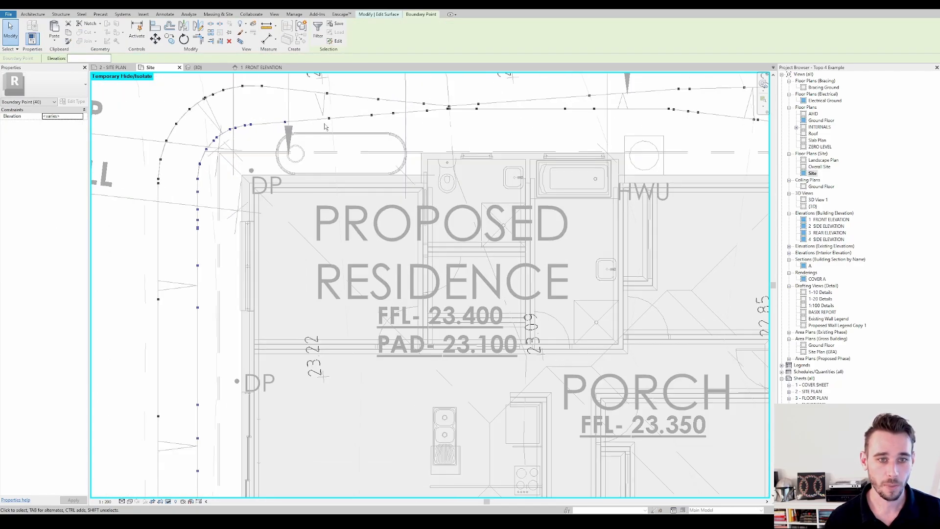
pyautogui.keyDown('ctrl'); pyautogui.moveTo(313, 103); pyautogui.dragTo(478, 154); pyautogui.keyUp('ctrl')
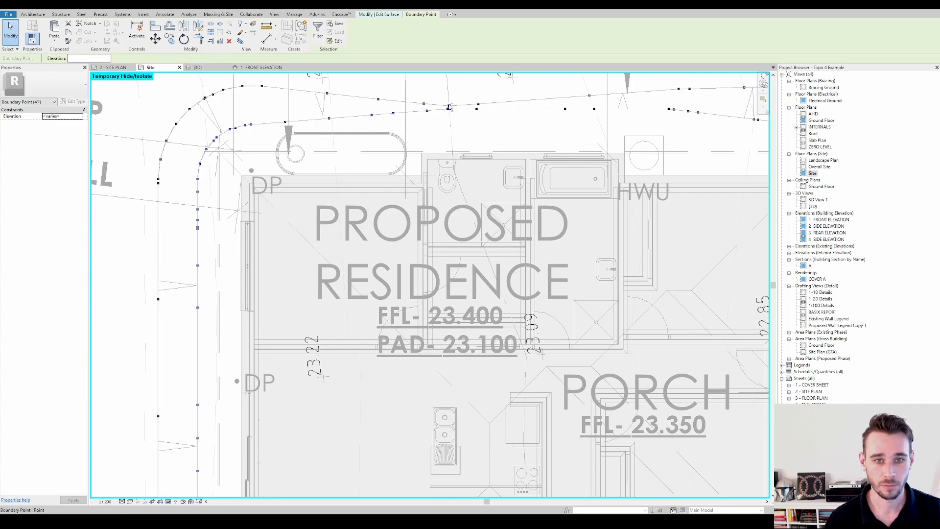
pyautogui.keyDown('ctrl'); pyautogui.moveTo(464, 106); pyautogui.dragTo(644, 151); pyautogui.keyUp('ctrl')
pyautogui.scroll(-3, 489, 137)
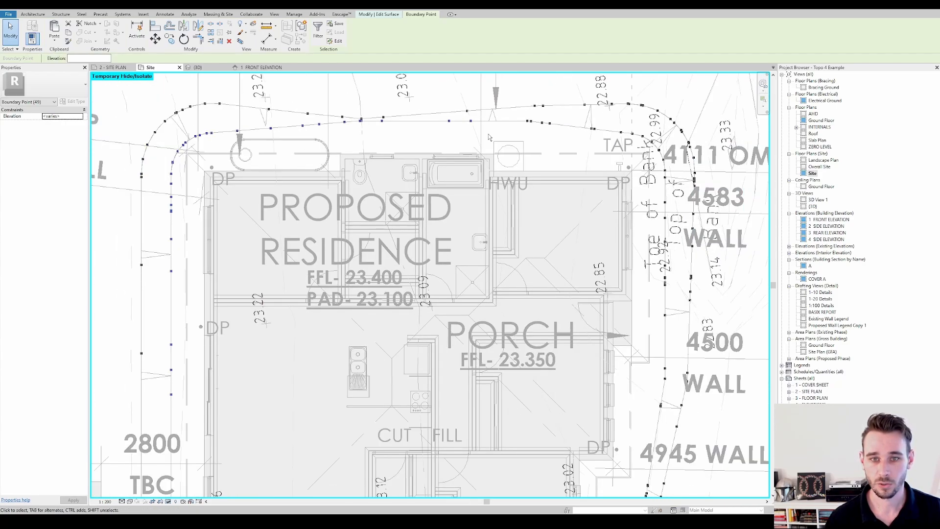
pyautogui.keyDown('ctrl'); pyautogui.moveTo(521, 117); pyautogui.dragTo(609, 175); pyautogui.keyUp('ctrl')
pyautogui.keyDown('ctrl'); pyautogui.moveTo(609, 125); pyautogui.dragTo(664, 318); pyautogui.keyUp('ctrl')
pyautogui.scroll(-2, 636, 196)
pyautogui.moveTo(664, 315); pyautogui.dragTo(639, 191, button='middle')
pyautogui.keyDown('ctrl'); pyautogui.moveTo(570, 192); pyautogui.dragTo(636, 257); pyautogui.keyUp('ctrl')
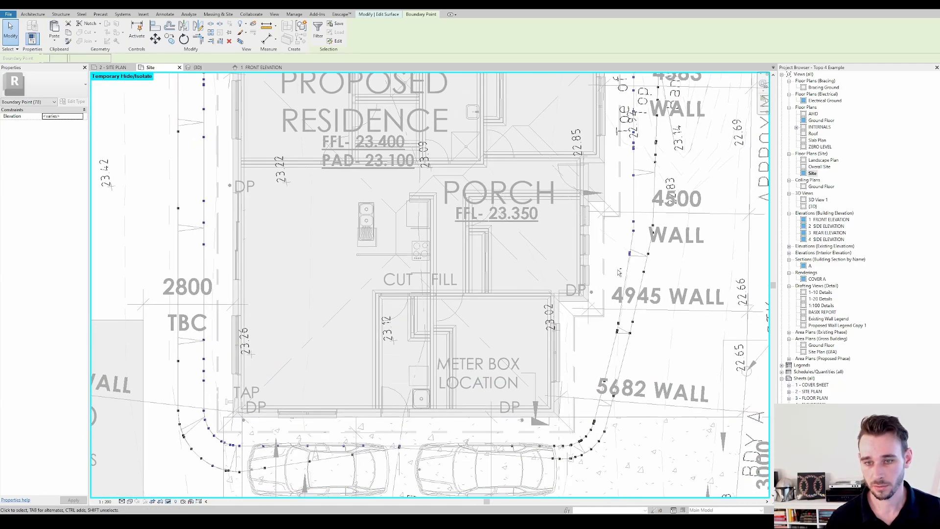
pyautogui.keyDown('ctrl'); pyautogui.moveTo(588, 276); pyautogui.dragTo(607, 389); pyautogui.keyUp('ctrl')
pyautogui.keyDown('ctrl'); pyautogui.moveTo(413, 407); pyautogui.dragTo(596, 442); pyautogui.keyUp('ctrl')
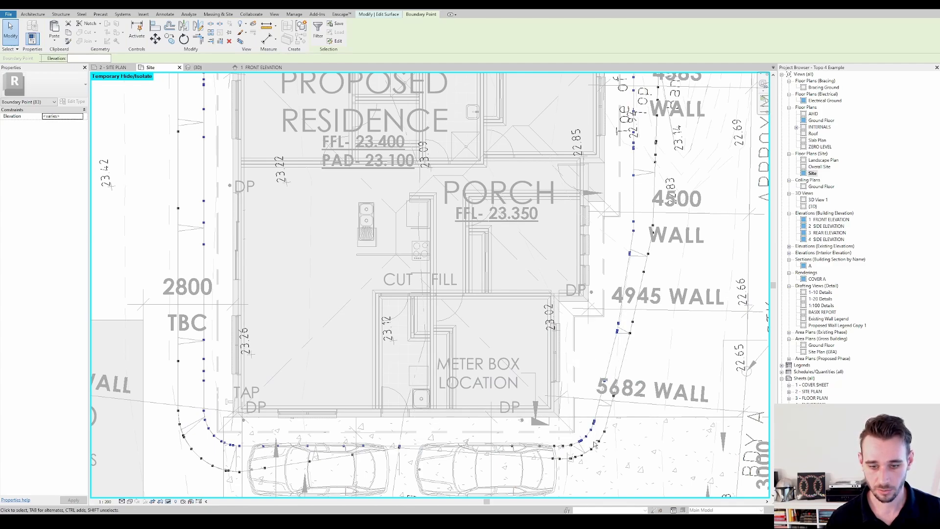
pyautogui.keyDown('ctrl'); pyautogui.moveTo(407, 432); pyautogui.dragTo(578, 451); pyautogui.keyUp('ctrl')
pyautogui.moveTo(633, 223); pyautogui.dragTo(672, 230, button='middle')
pyautogui.scroll(-2, 669, 189)
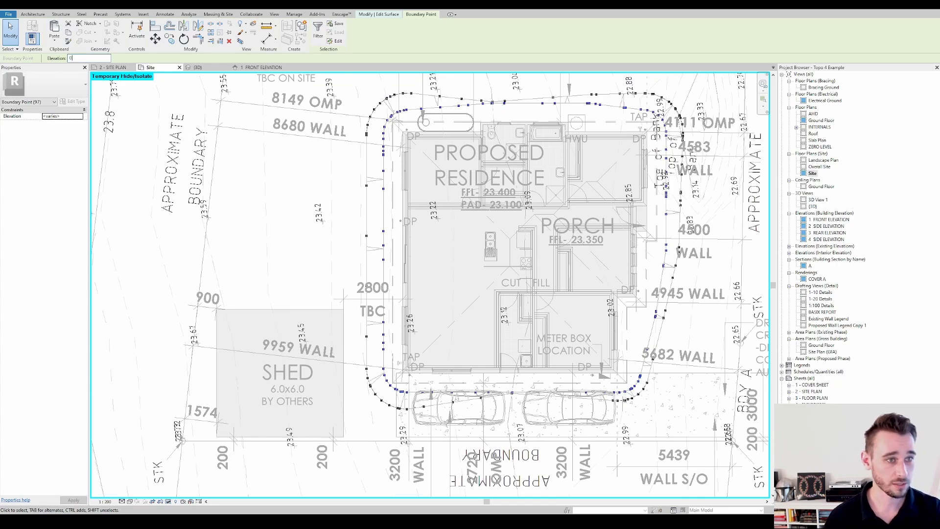
pyautogui.press('Escape')
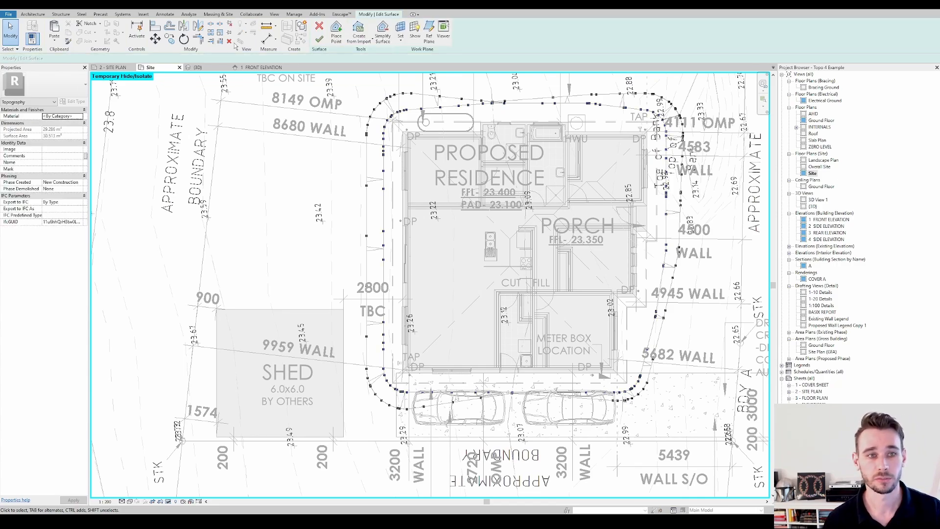
pyautogui.click(319, 39)
# Examine the sloped batter strip around the residence from several sides in the default 3D view
pyautogui.click(156, 3)
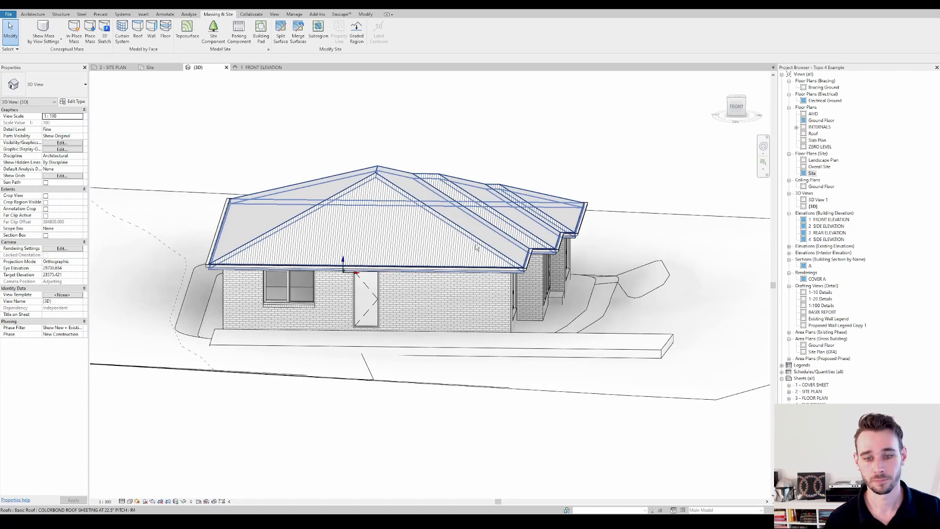
pyautogui.keyDown('shift'); pyautogui.moveTo(675, 313); pyautogui.dragTo(480, 309, button='middle'); pyautogui.keyUp('shift')
pyautogui.click(416, 312)
pyautogui.keyDown('shift'); pyautogui.moveTo(416, 313); pyautogui.dragTo(433, 363, button='middle'); pyautogui.keyUp('shift')
pyautogui.moveTo(511, 361); pyautogui.dragTo(464, 349, button='middle')
pyautogui.moveTo(464, 350); pyautogui.dragTo(594, 361, button='middle')
pyautogui.scroll(-1, 593, 361)
pyautogui.moveTo(521, 349); pyautogui.dragTo(398, 349, button='middle')
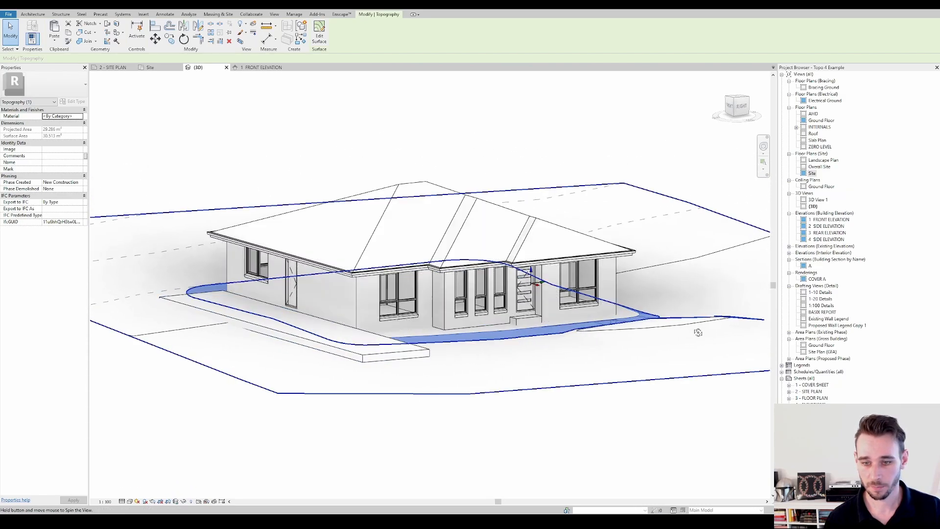
# Examine the main surrounding topography surface in the default 3D view and check the Site floor plan
pyautogui.keyDown('shift'); pyautogui.moveTo(698, 331); pyautogui.dragTo(749, 355, button='middle'); pyautogui.keyUp('shift')
pyautogui.press('Escape')
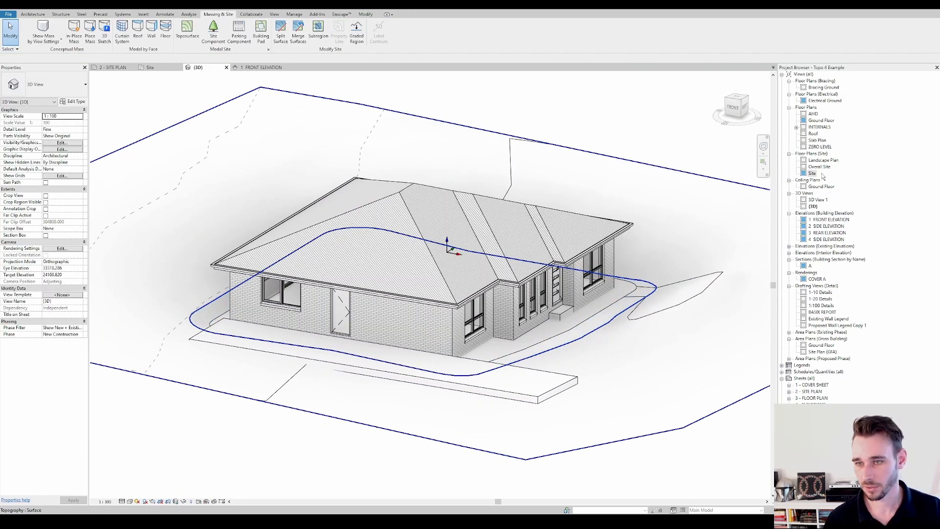
pyautogui.click(690, 304)
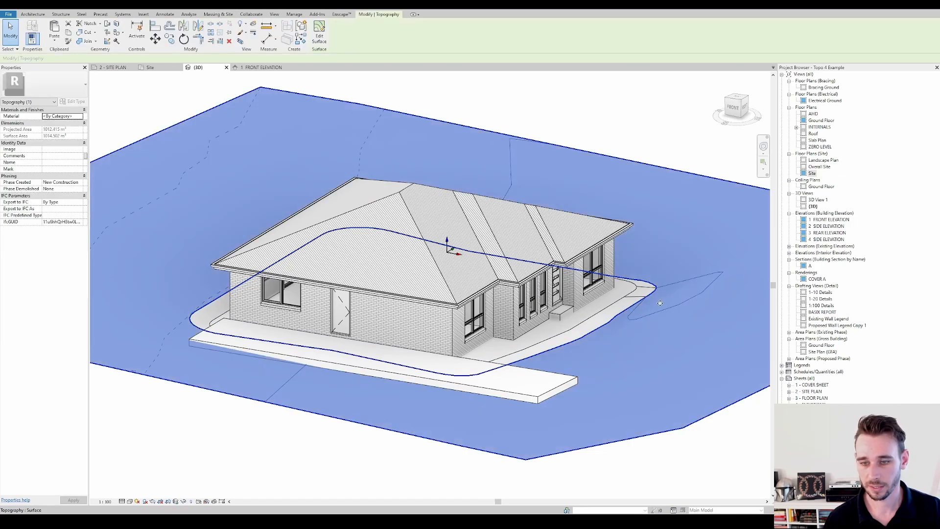
pyautogui.doubleClick(815, 176)
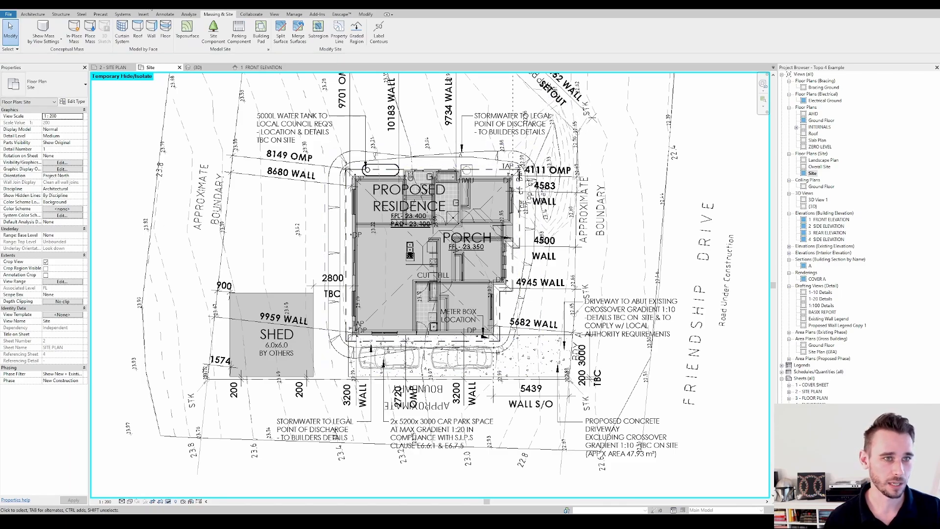
pyautogui.click(197, 68)
pyautogui.click(693, 292)
pyautogui.keyDown('shift'); pyautogui.moveTo(693, 292); pyautogui.dragTo(618, 355, button='middle'); pyautogui.keyUp('shift')
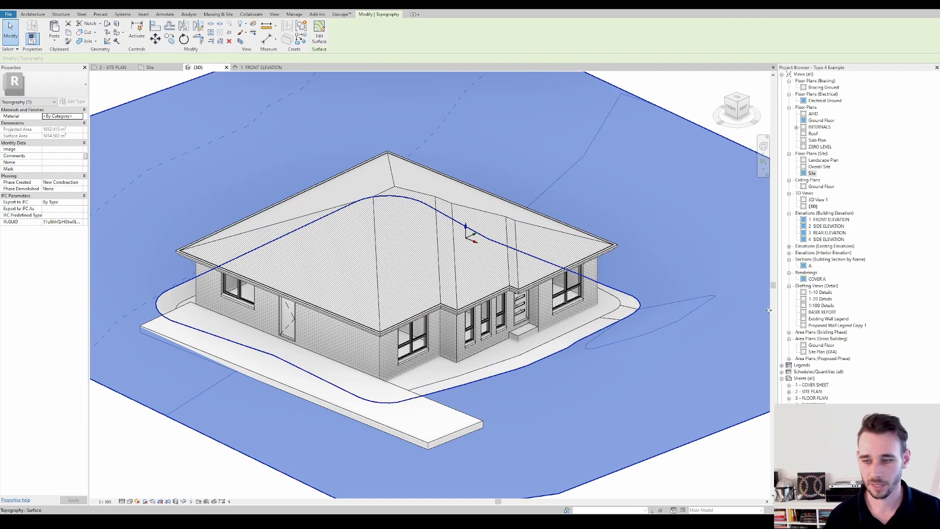
pyautogui.moveTo(661, 197); pyautogui.dragTo(686, 202, button='middle')
pyautogui.press('Escape')
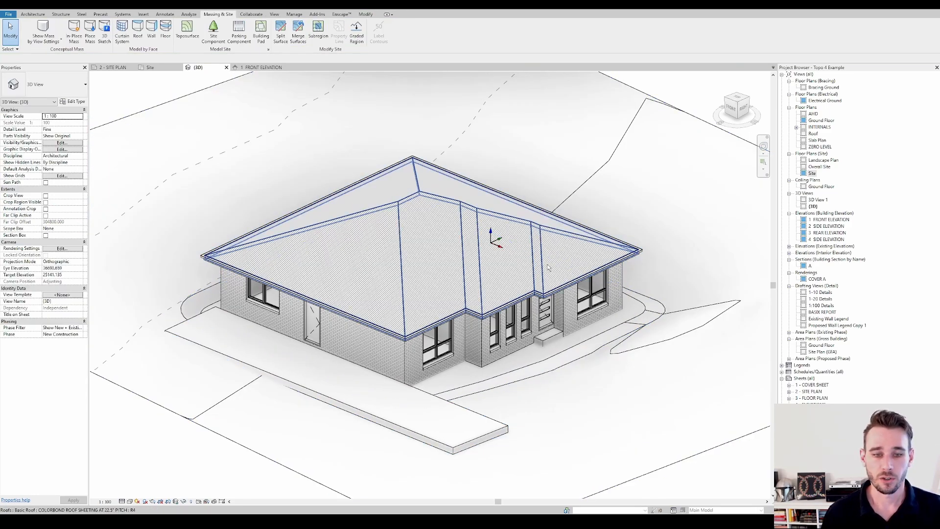
# Open the 1 FRONT ELEVATION view and inspect the dashed natural ground detail line beneath the residence
pyautogui.doubleClick(827, 220)
pyautogui.scroll(-2, 447, 334)
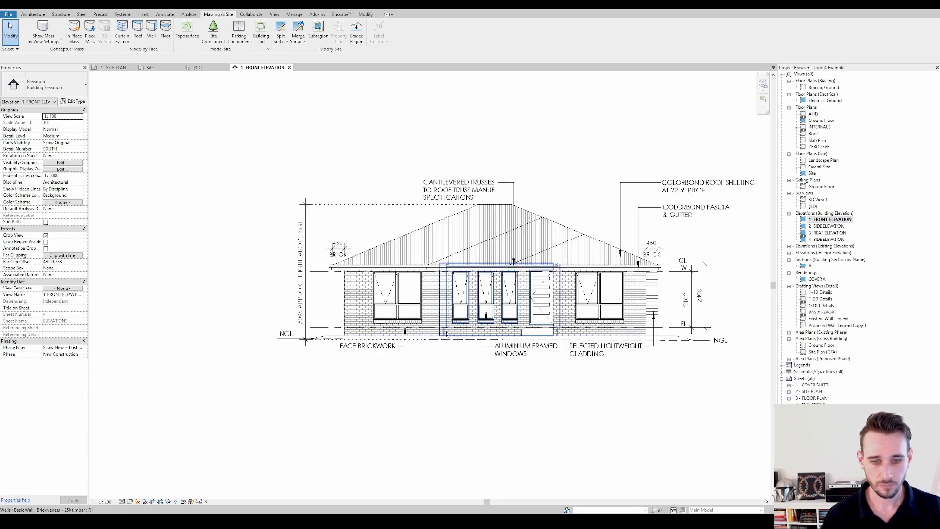
pyautogui.scroll(4, 690, 346)
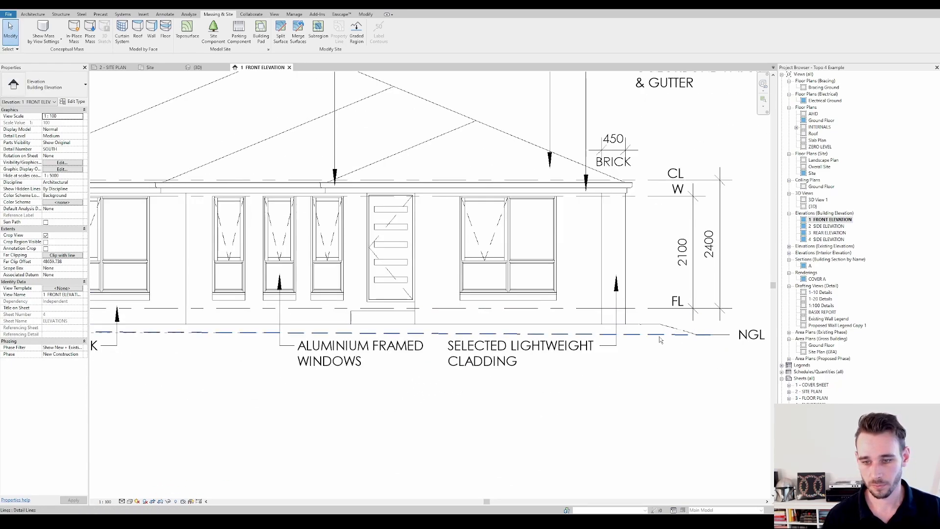
pyautogui.click(659, 336)
pyautogui.scroll(-2, 659, 337)
pyautogui.moveTo(664, 340); pyautogui.dragTo(681, 313, button='middle')
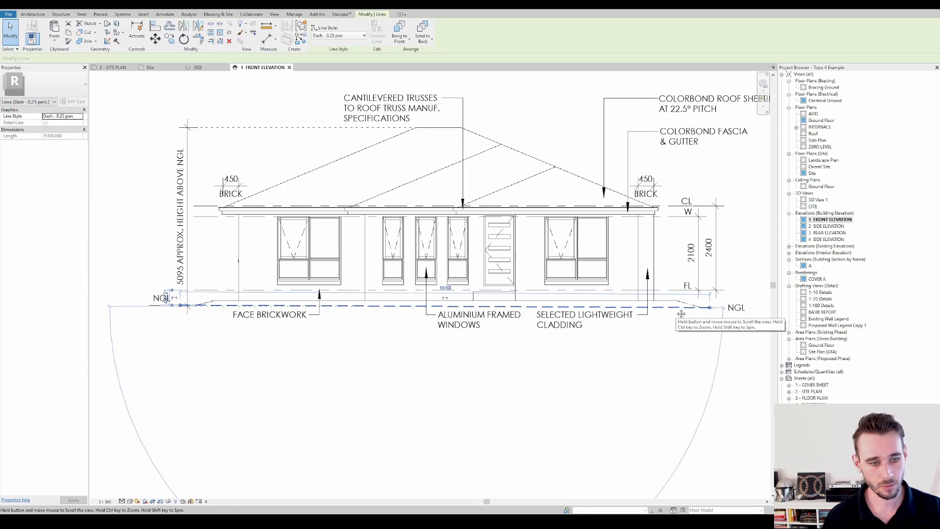
pyautogui.scroll(2, 206, 300)
pyautogui.scroll(-1, 218, 306)
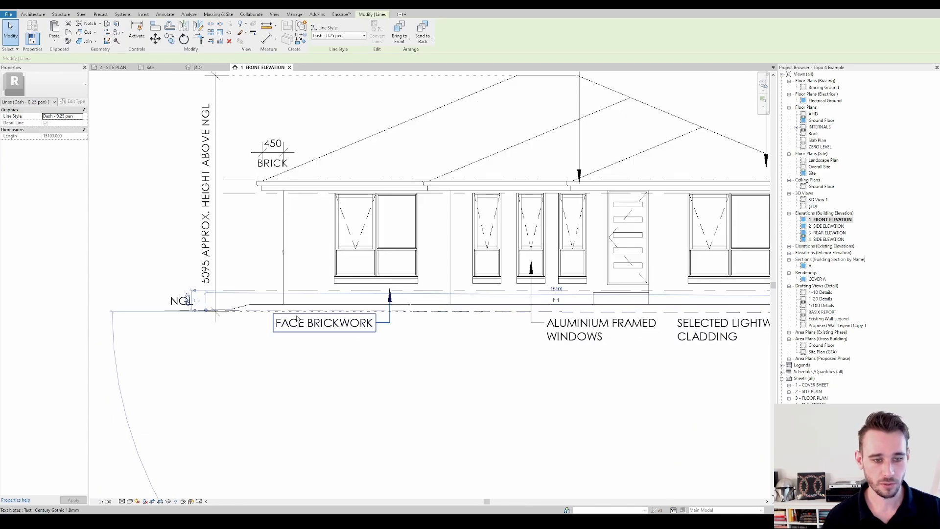
pyautogui.scroll(3, 212, 303)
pyautogui.press('Escape')
# Delete the long dashed natural ground detail line across the base of the front elevation
pyautogui.scroll(-3, 213, 303)
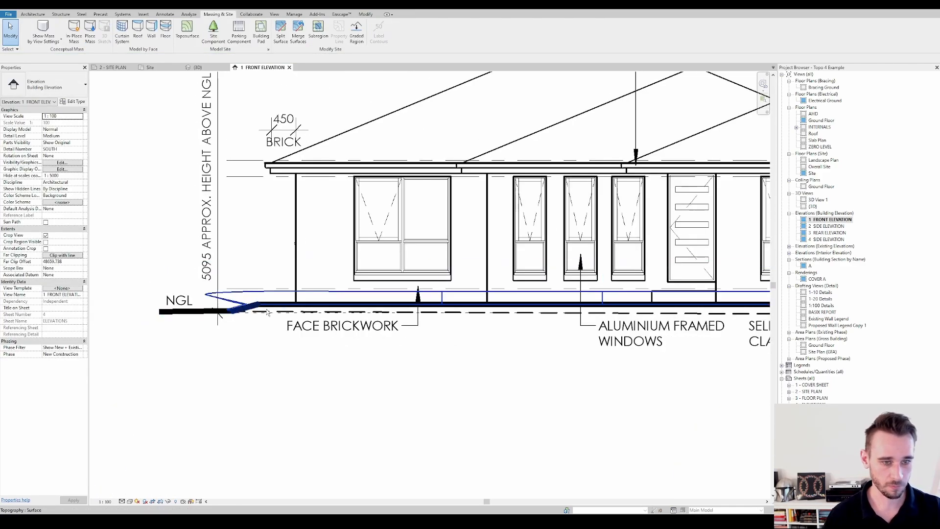
pyautogui.scroll(-2, 445, 311)
pyautogui.scroll(-2, 446, 310)
pyautogui.scroll(4, 523, 370)
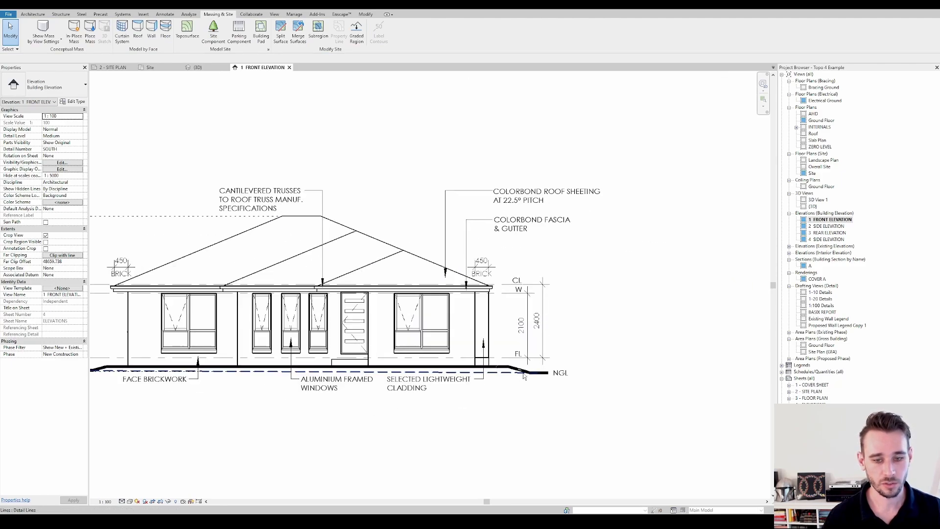
pyautogui.click(522, 371)
pyautogui.scroll(-2, 522, 370)
pyautogui.press('Escape')
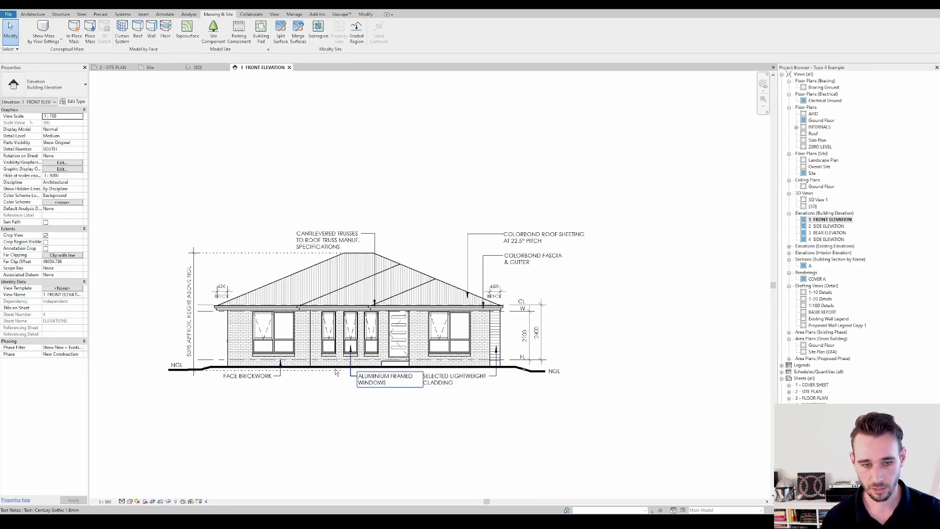
# Check the short dotted detail line at ground level below the front elevation's height dimension
pyautogui.click(295, 372)
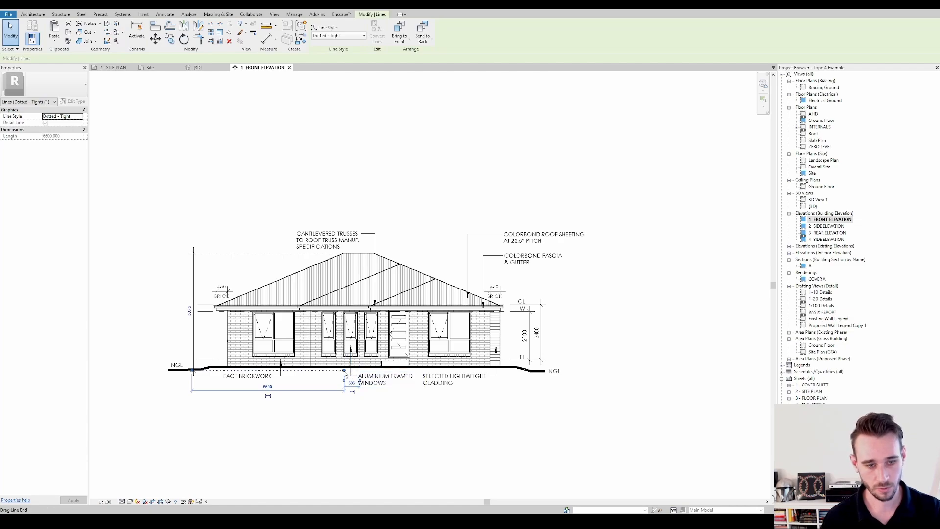
pyautogui.press('Escape')
pyautogui.click(344, 371)
pyautogui.scroll(4, 181, 370)
pyautogui.press('Escape')
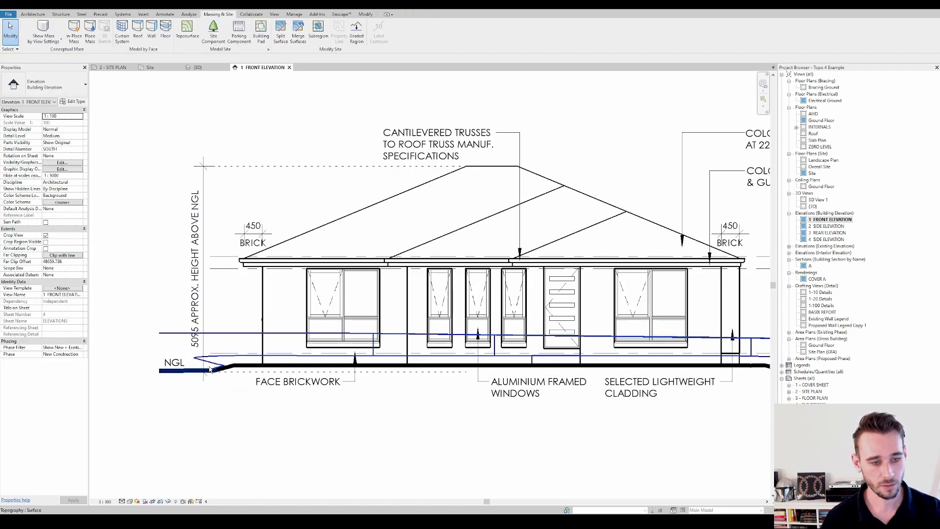
# Identify which topography surface forms each part of the front elevation's ground profile: surrounding ground, batter strip and pad
pyautogui.scroll(3, 180, 371)
pyautogui.scroll(1, 182, 372)
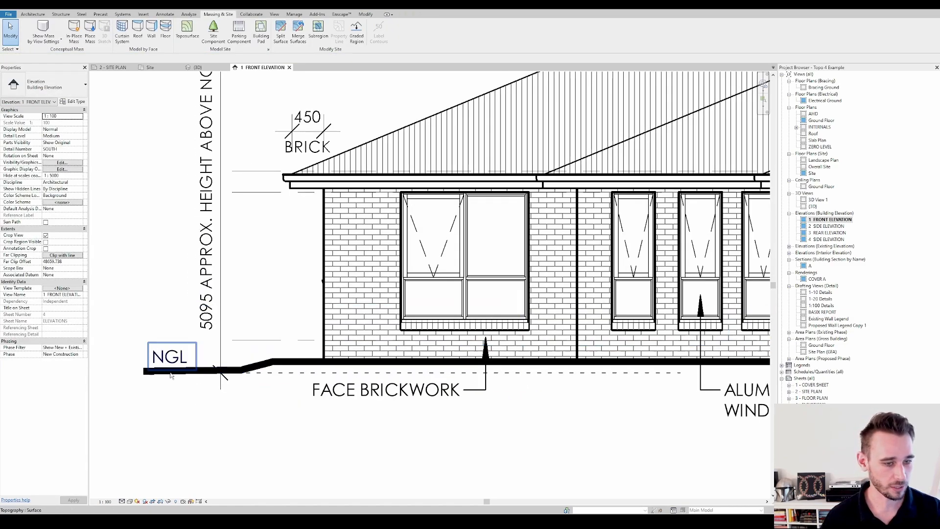
pyautogui.click(198, 377)
pyautogui.scroll(-2, 199, 378)
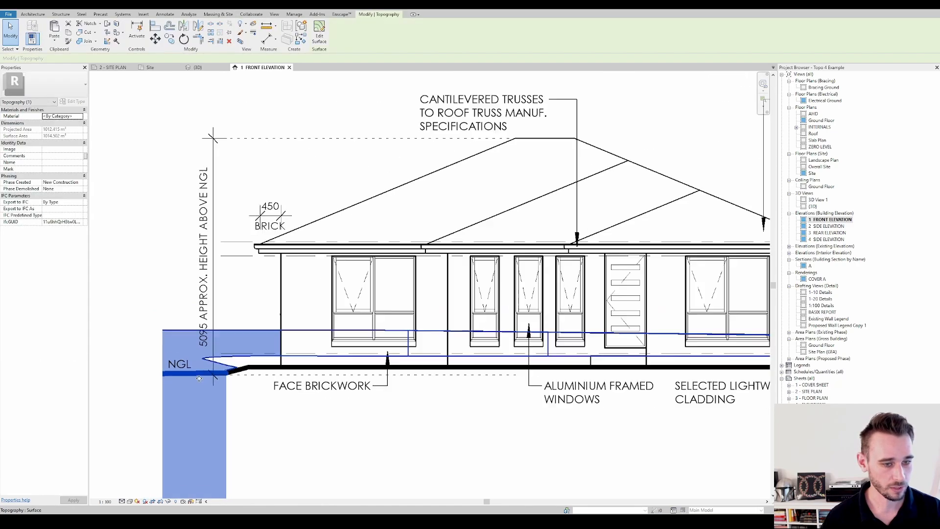
pyautogui.scroll(-3, 199, 378)
pyautogui.scroll(5, 136, 344)
pyautogui.click(182, 386)
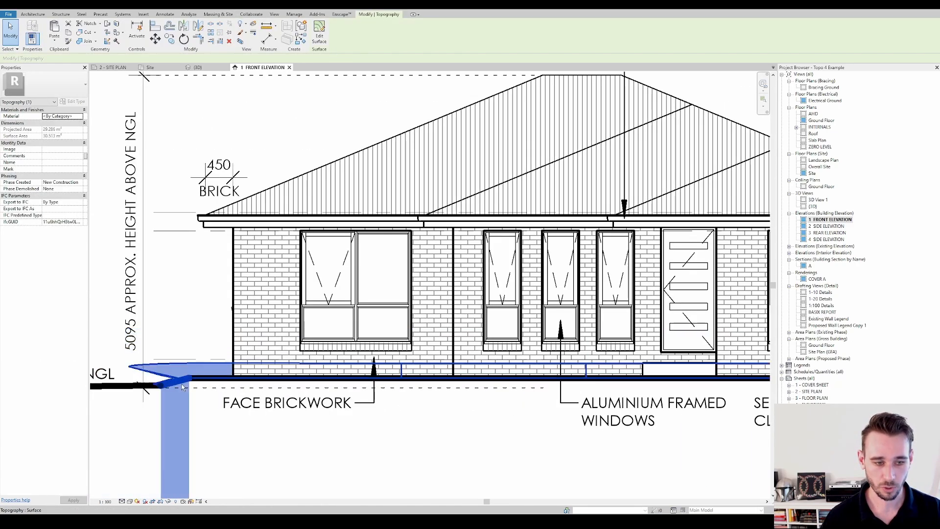
pyautogui.press('Escape')
pyautogui.click(177, 381)
pyautogui.press('Escape')
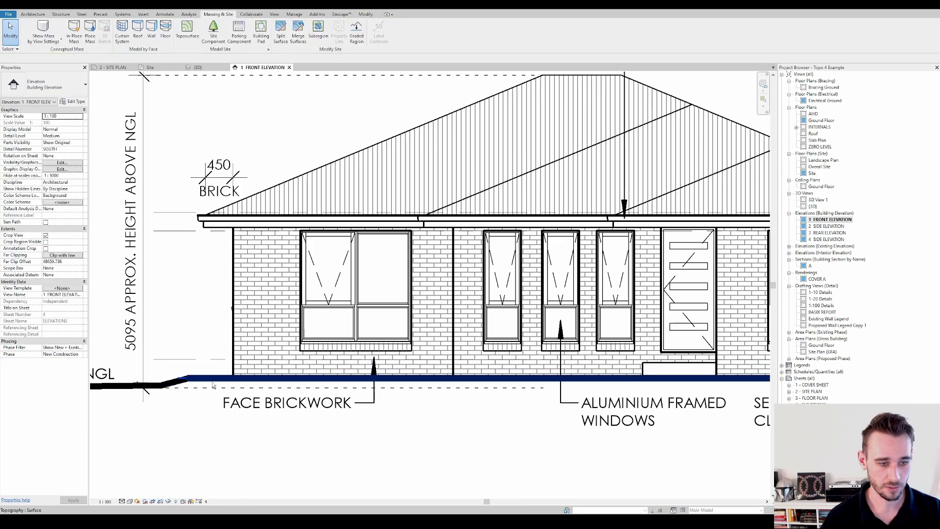
pyautogui.click(213, 383)
pyautogui.scroll(-2, 213, 383)
pyautogui.press('Escape')
pyautogui.scroll(2, 181, 381)
pyautogui.click(142, 384)
pyautogui.scroll(-3, 141, 383)
pyautogui.moveTo(178, 381); pyautogui.dragTo(150, 358, button='middle')
pyautogui.scroll(2, 164, 370)
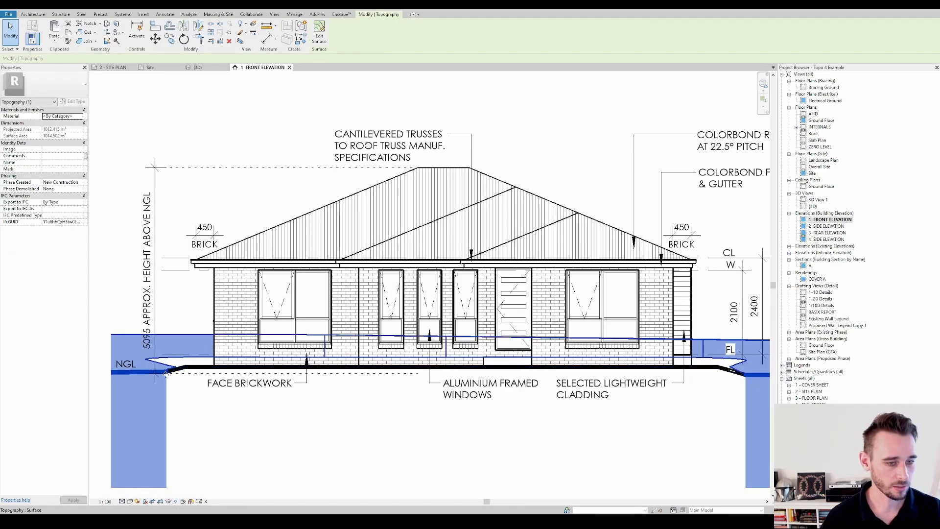
pyautogui.press('Escape')
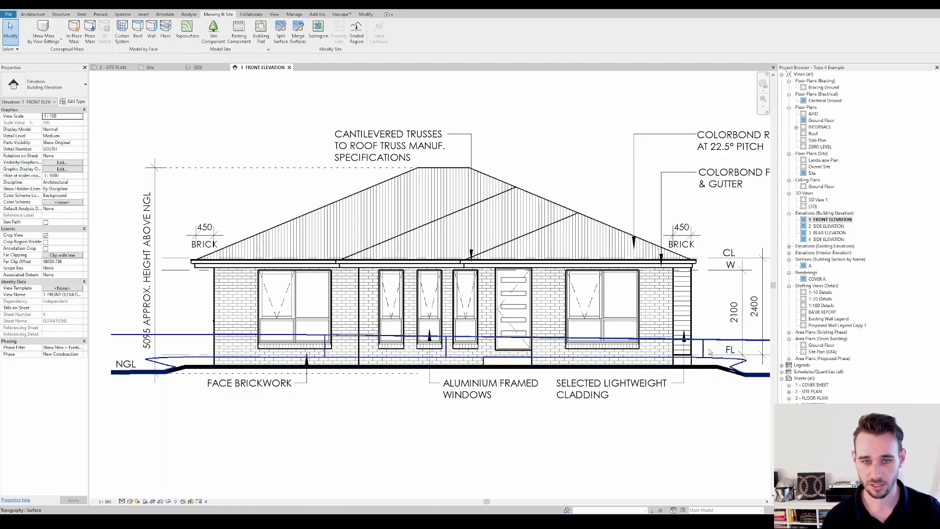
# Set the front elevation view's phase filter to Show All
pyautogui.click(83, 352)
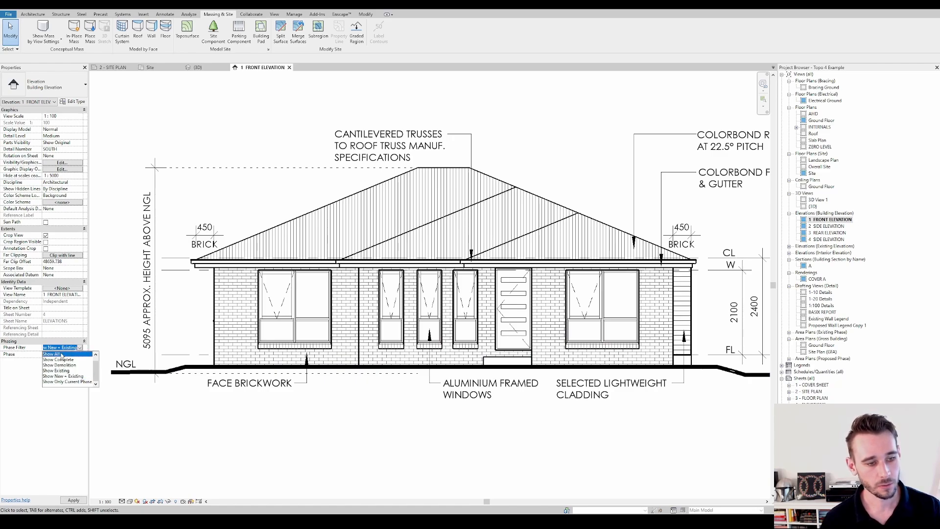
pyautogui.click(63, 354)
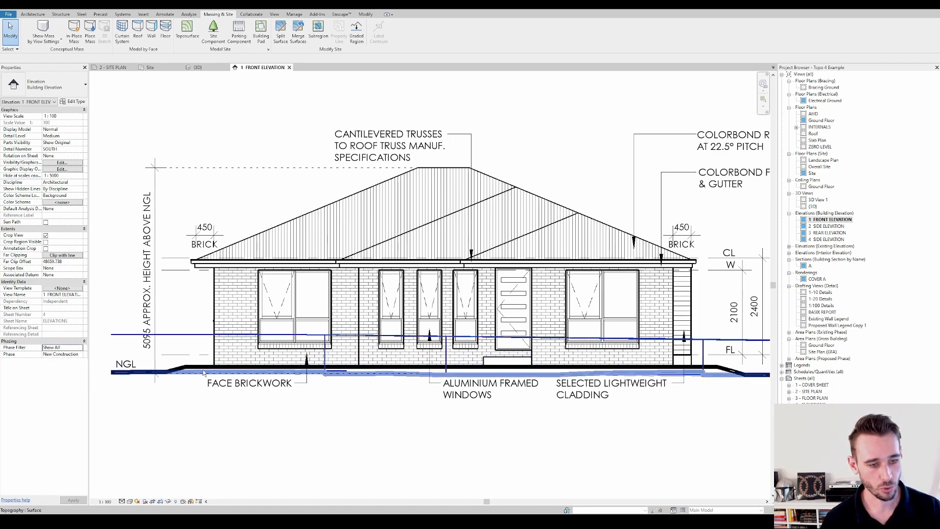
pyautogui.scroll(3, 198, 372)
pyautogui.scroll(-2, 171, 374)
pyautogui.moveTo(171, 374); pyautogui.dragTo(294, 369, button='middle')
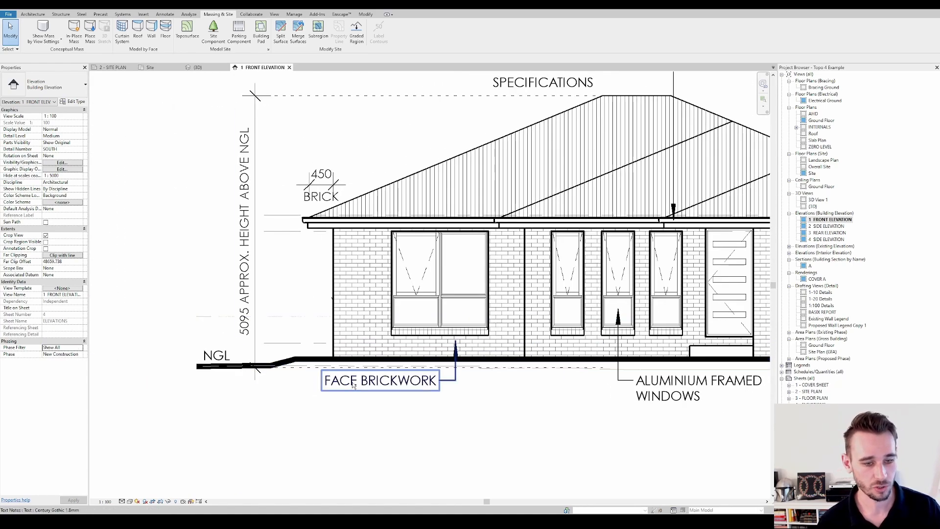
# Examine the demolished existing ground surface against the new pad and batter profile along the front elevation
pyautogui.scroll(2, 314, 364)
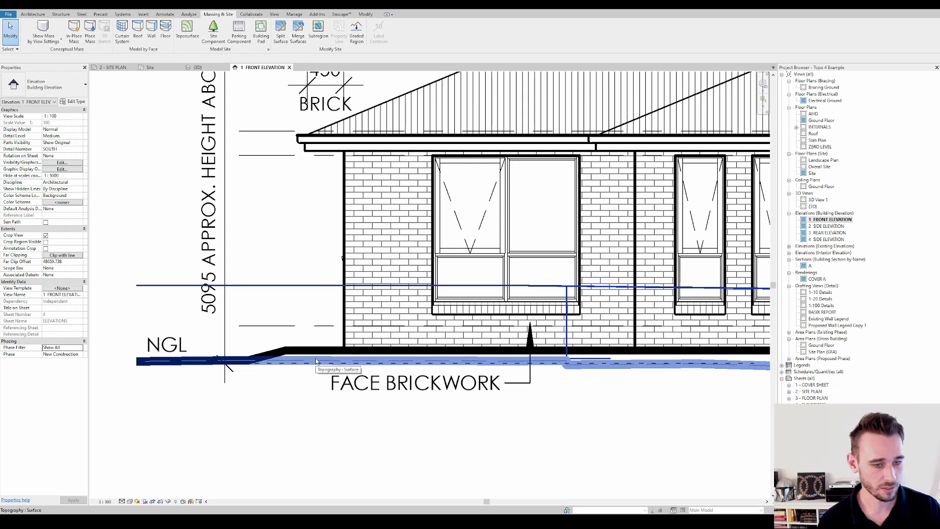
pyautogui.click(316, 361)
pyautogui.scroll(-2, 316, 361)
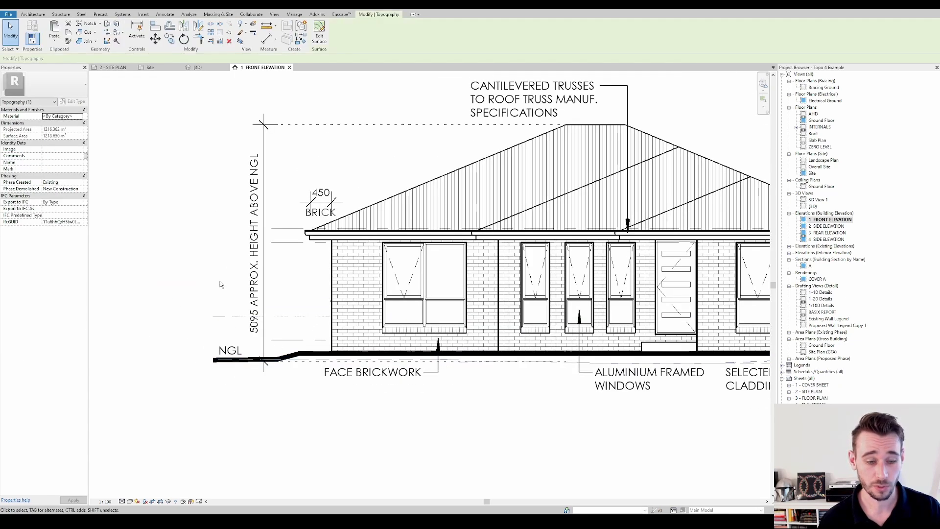
pyautogui.scroll(-3, 562, 362)
pyautogui.moveTo(562, 362); pyautogui.dragTo(362, 402, button='middle')
pyautogui.scroll(3, 435, 401)
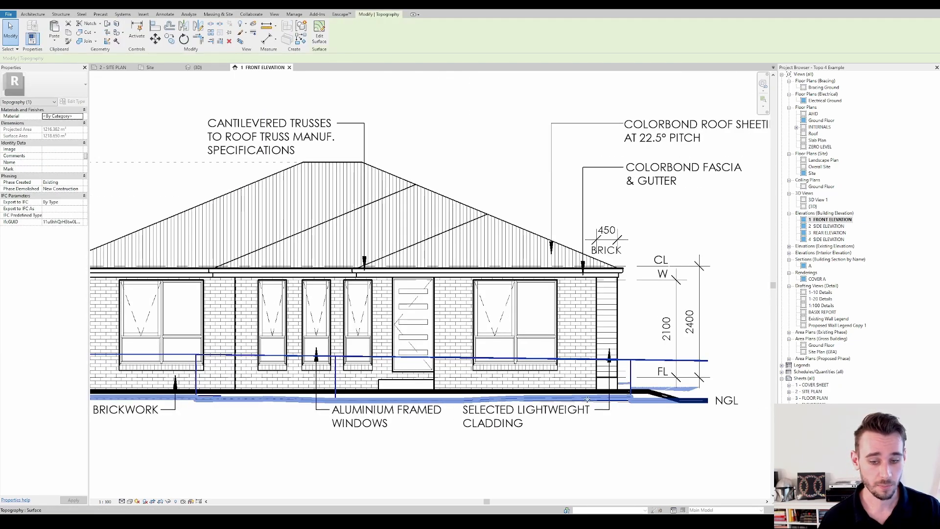
pyautogui.press('Escape')
pyautogui.scroll(2, 636, 399)
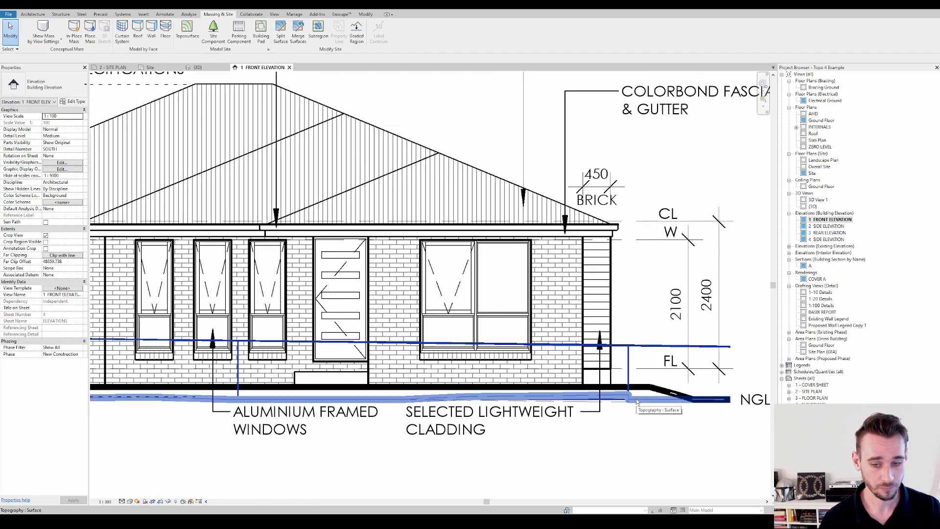
pyautogui.scroll(-4, 636, 401)
pyautogui.scroll(1, 311, 391)
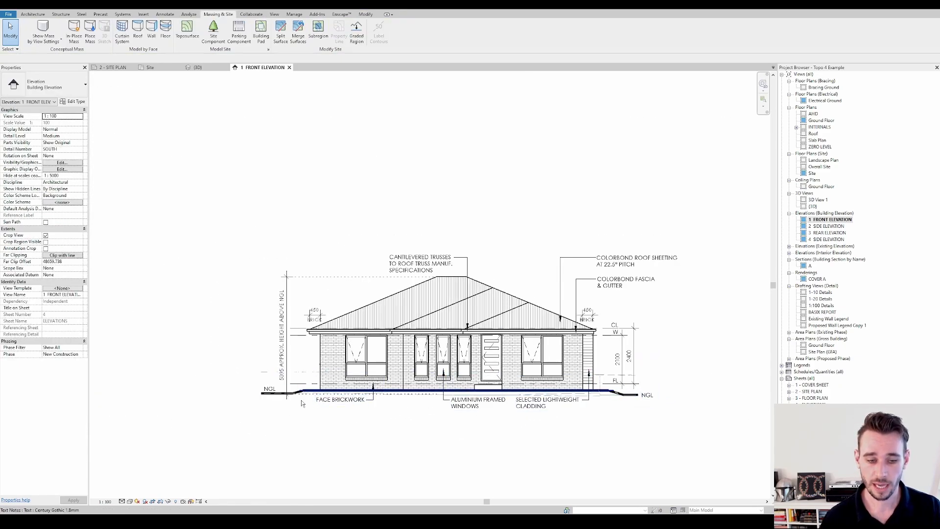
pyautogui.scroll(2, 310, 392)
pyautogui.scroll(2, 309, 391)
pyautogui.scroll(-5, 310, 391)
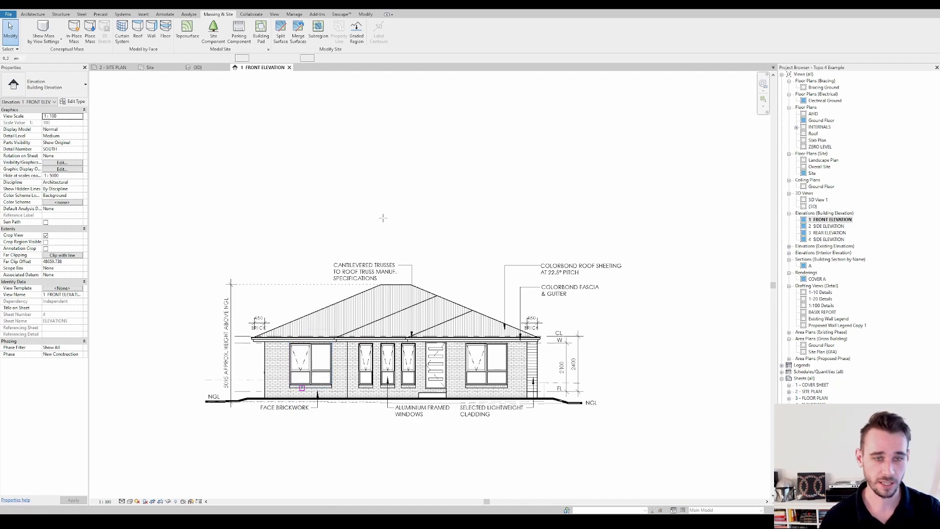
# Draw a Dash - 0.1 pen detail line along the natural ground beneath the residence, from one batter toe to the other
pyautogui.press('d')
pyautogui.press('l')
pyautogui.click(374, 36)
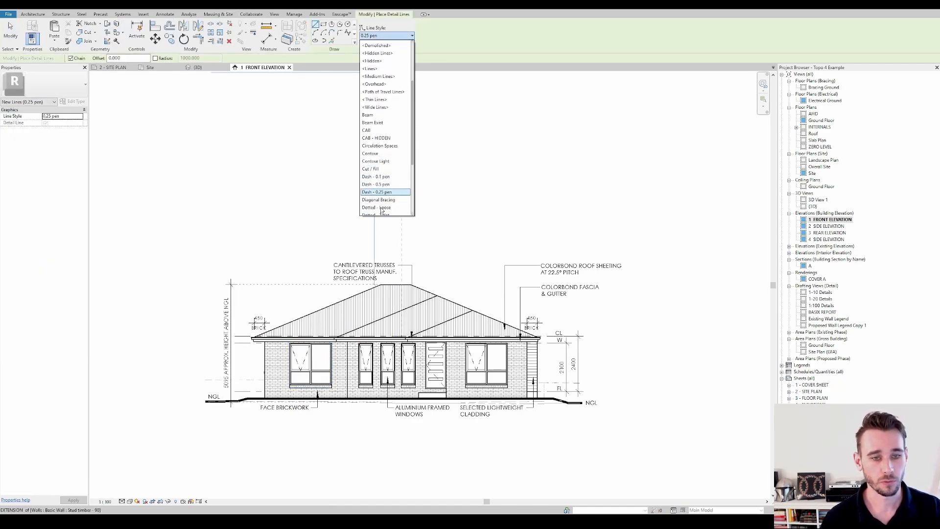
pyautogui.click(379, 183)
pyautogui.scroll(1, 263, 374)
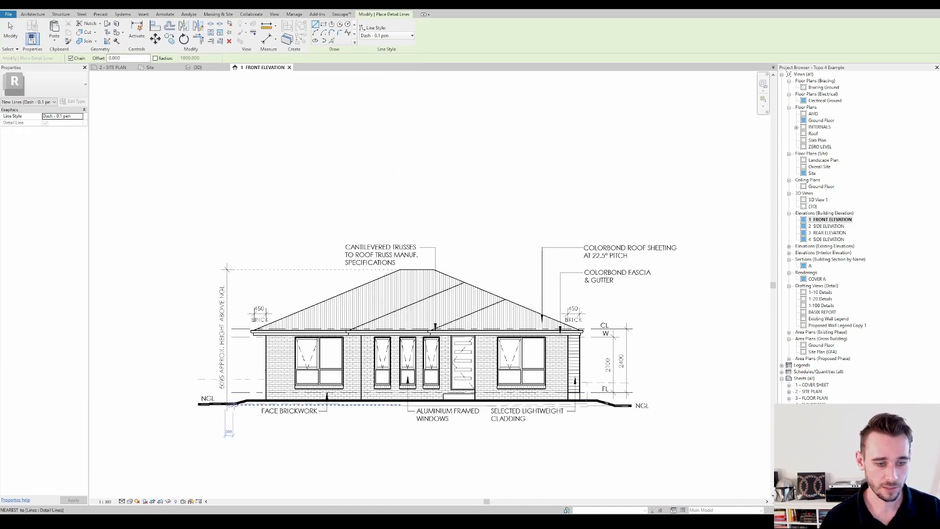
pyautogui.scroll(2, 236, 404)
pyautogui.click(236, 404)
pyautogui.scroll(-2, 237, 405)
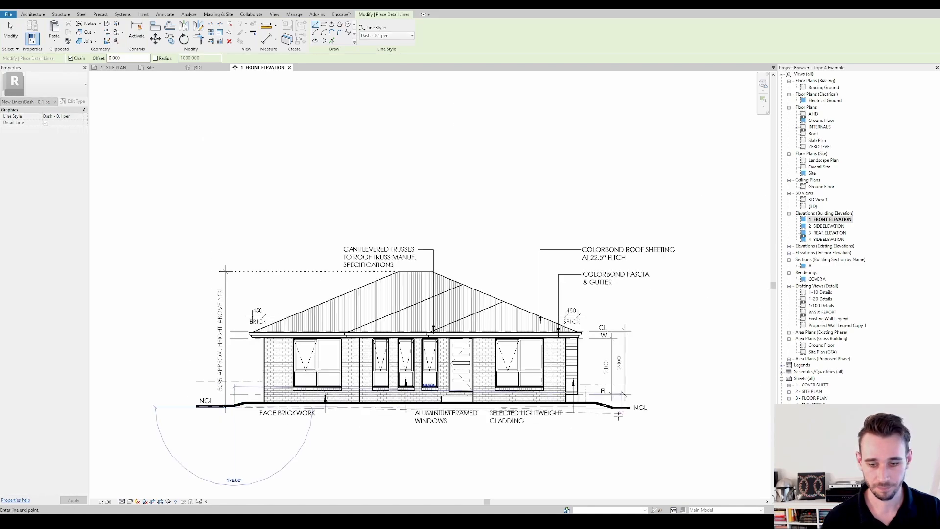
pyautogui.scroll(2, 615, 406)
pyautogui.click(614, 404)
pyautogui.scroll(-3, 614, 404)
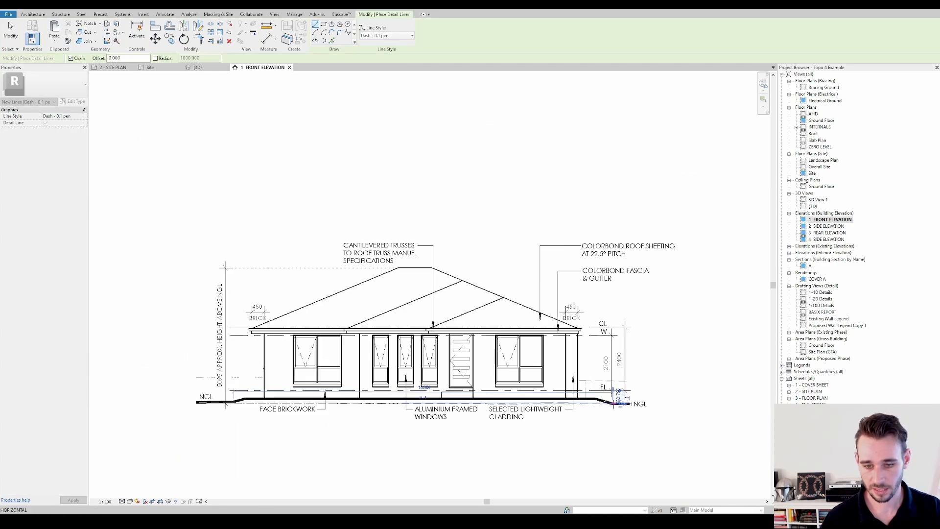
pyautogui.press('Escape')
pyautogui.press('Escape')
# Open the 2 SIDE ELEVATION view
pyautogui.moveTo(277, 374); pyautogui.dragTo(329, 358, button='middle')
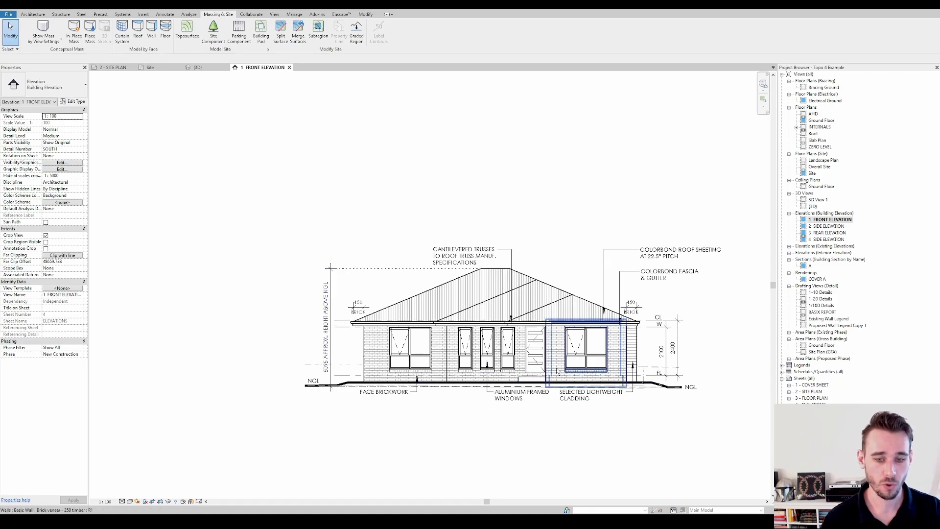
pyautogui.moveTo(578, 396); pyautogui.dragTo(517, 397, button='middle')
pyautogui.doubleClick(823, 227)
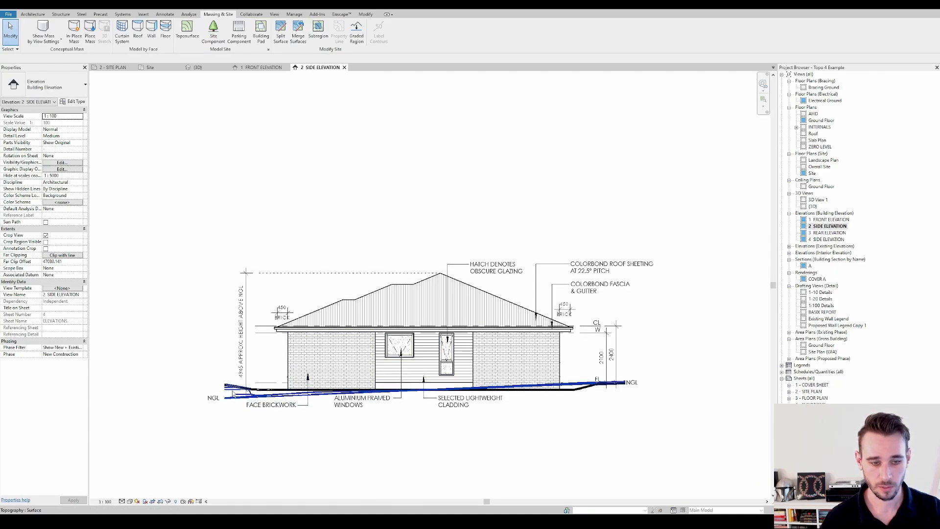
# Check the dashed natural ground line, and set the side elevation view's phase filter to Show All
pyautogui.click(266, 397)
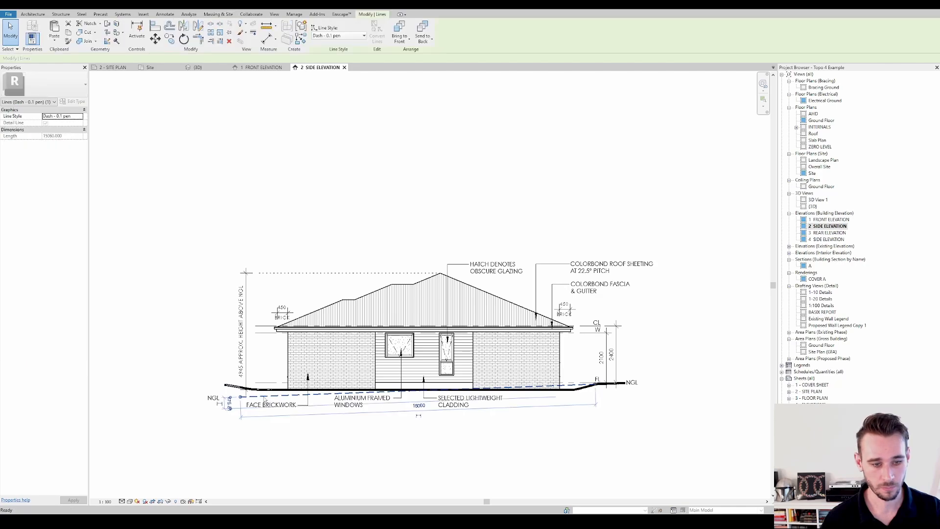
pyautogui.press('Escape')
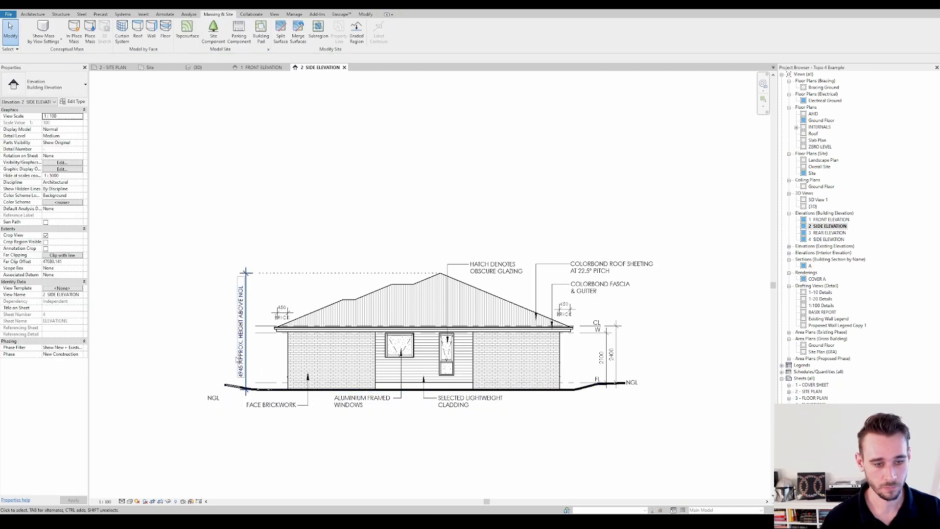
pyautogui.click(78, 347)
pyautogui.click(66, 359)
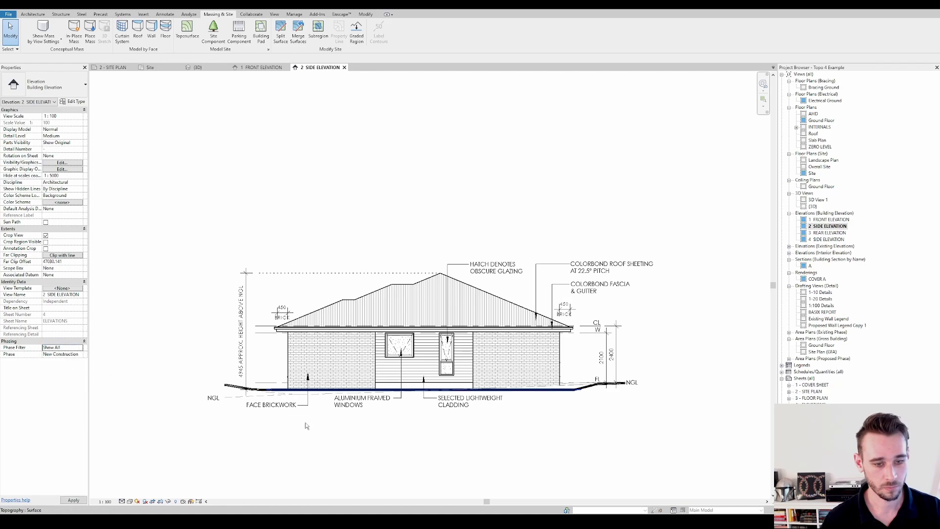
# Turn on thin line display in the side elevation so the overlapping ground profiles read clearly
pyautogui.scroll(3, 274, 404)
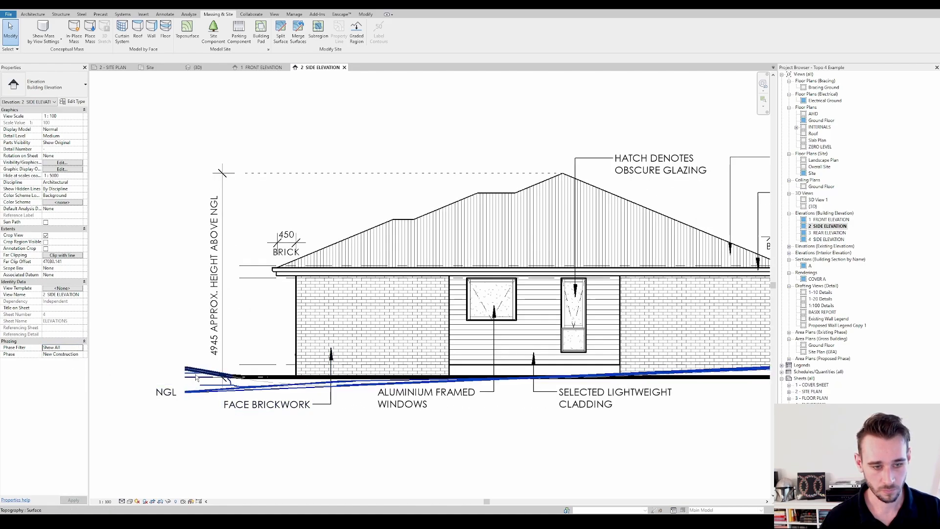
pyautogui.scroll(-1, 299, 394)
pyautogui.scroll(-1, 299, 394)
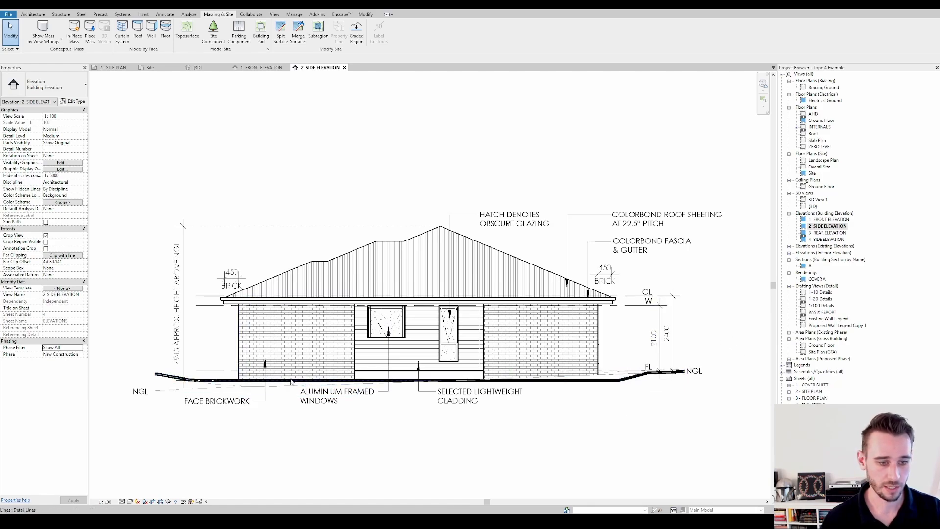
pyautogui.scroll(5, 601, 382)
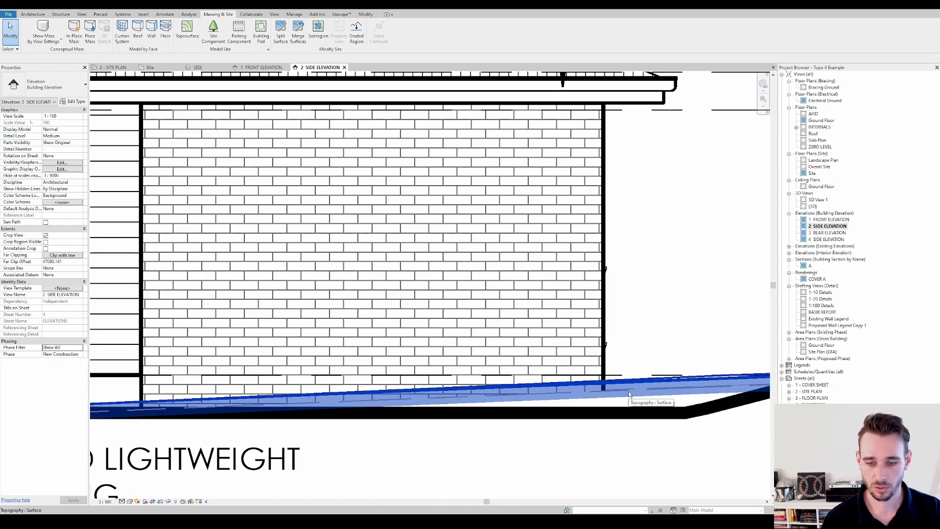
pyautogui.press('t')
pyautogui.press('l')
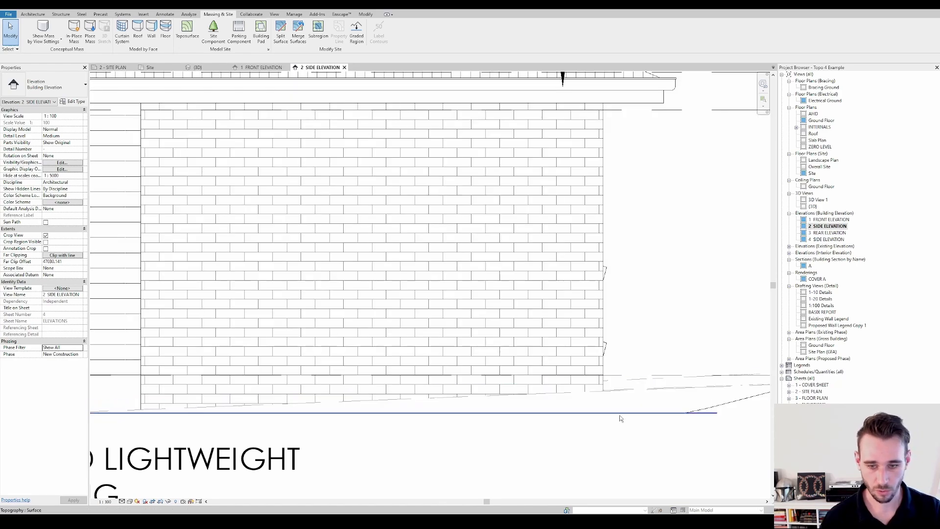
# Examine the demolished existing ground surface against the pad and batter profile along the side elevation
pyautogui.click(618, 391)
pyautogui.scroll(-5, 619, 391)
pyautogui.scroll(4, 613, 383)
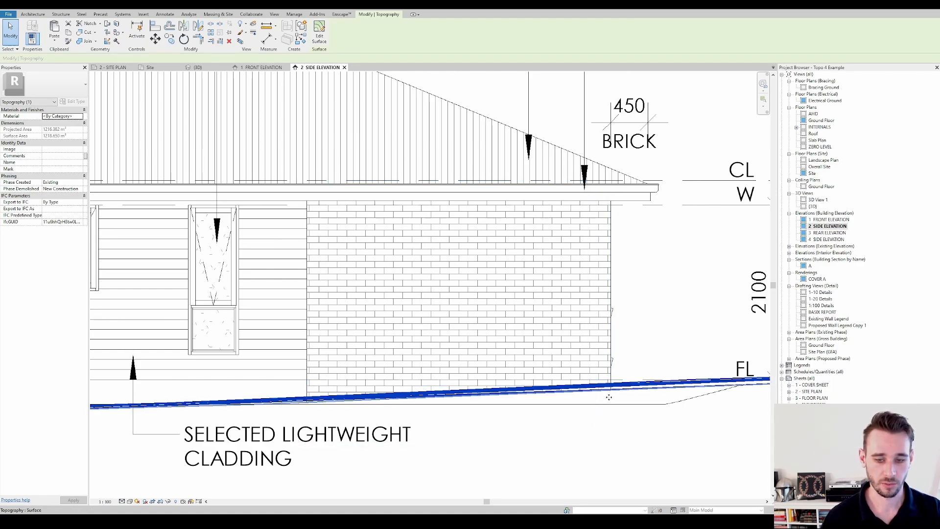
pyautogui.scroll(-5, 614, 381)
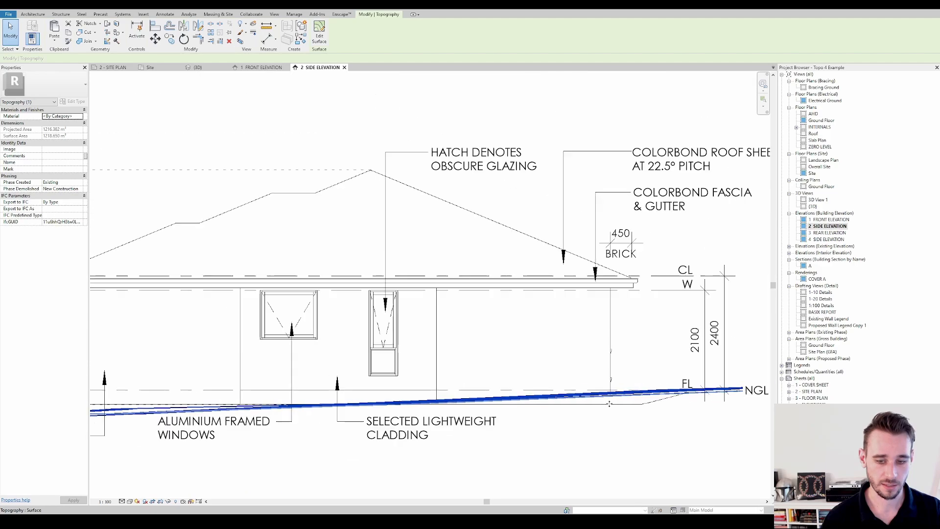
pyautogui.scroll(4, 611, 394)
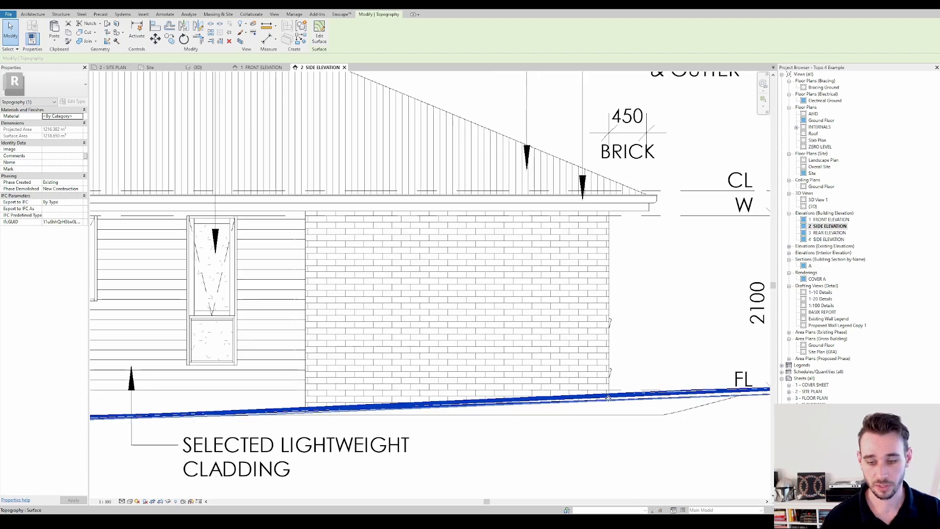
pyautogui.scroll(-3, 604, 413)
pyautogui.press('Escape')
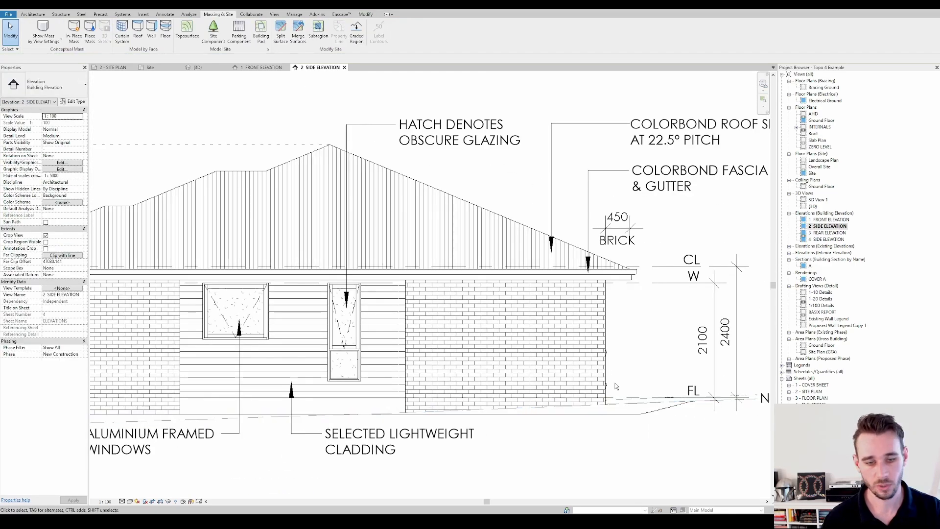
pyautogui.scroll(-3, 614, 391)
pyautogui.moveTo(561, 195); pyautogui.dragTo(565, 195, button='middle')
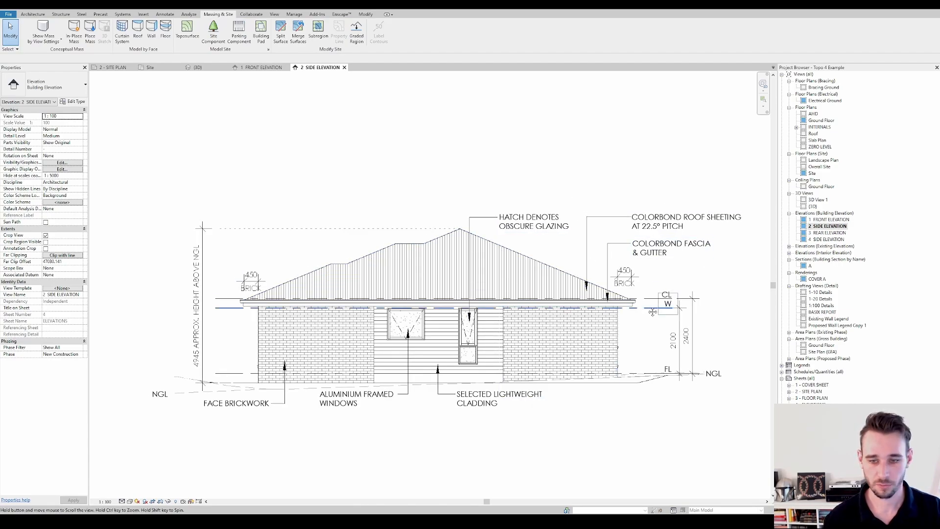
pyautogui.moveTo(634, 307); pyautogui.dragTo(623, 307, button='middle')
pyautogui.scroll(-1, 159, 290)
pyautogui.moveTo(110, 255); pyautogui.dragTo(172, 284, button='middle')
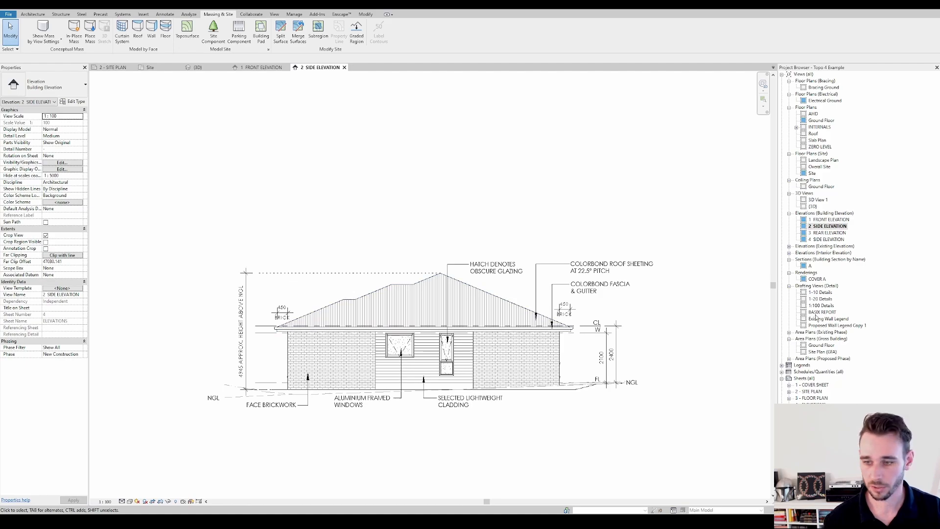
# Switch to the 3D view and inspect the levelled pad surface and batters around the residence
pyautogui.click(158, 9)
pyautogui.keyDown('shift'); pyautogui.moveTo(527, 314); pyautogui.dragTo(415, 421, button='middle'); pyautogui.keyUp('shift')
pyautogui.scroll(2, 415, 421)
pyautogui.click(475, 376)
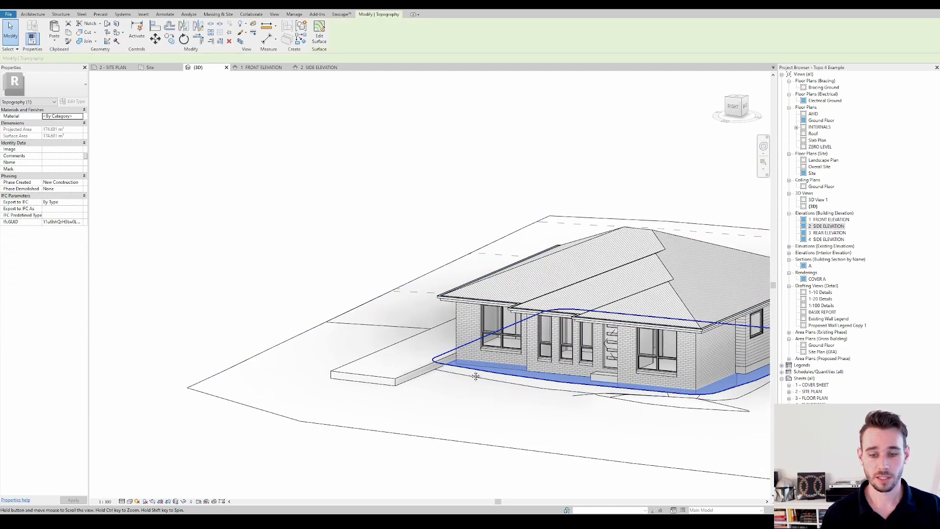
pyautogui.moveTo(475, 376); pyautogui.dragTo(575, 405, button='middle')
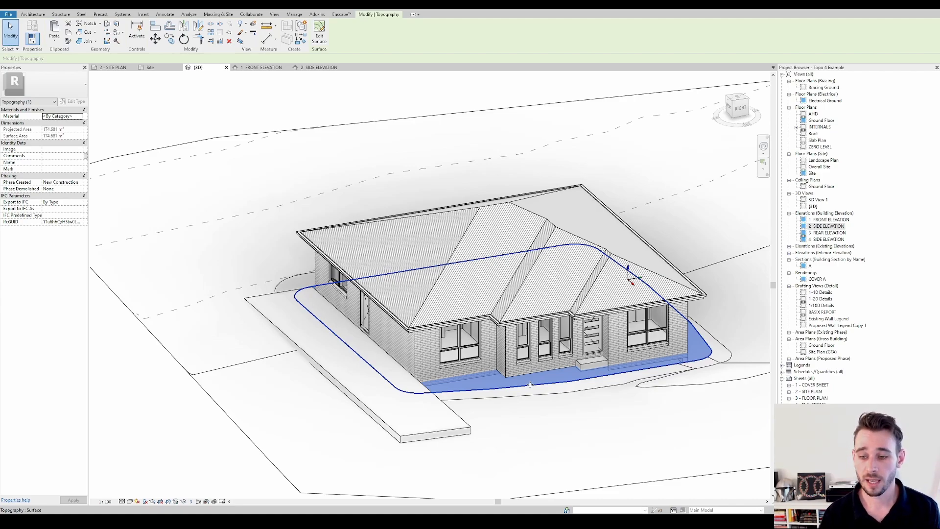
# Open the 2 - SITE PLAN sheet, activate its site plan view and temporarily hide the selected element
pyautogui.doubleClick(812, 391)
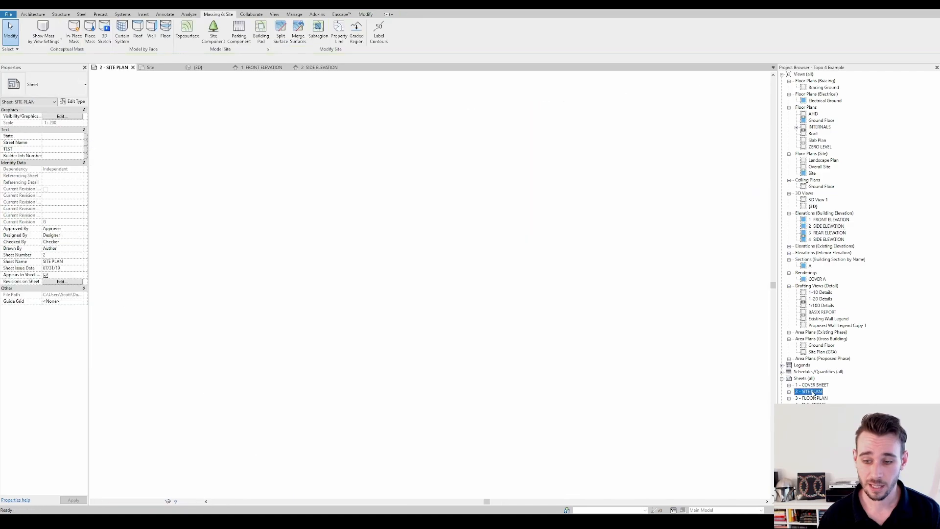
pyautogui.scroll(5, 373, 137)
pyautogui.press('h')
pyautogui.press('h')
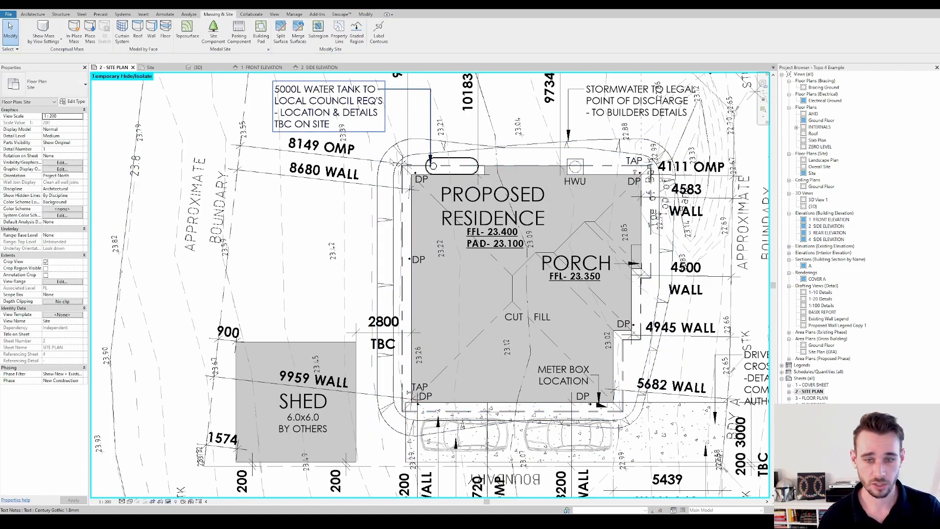
# Examine the pad edge, batter outlines, cut and fill line and contours around the proposed residence on the site plan
pyautogui.scroll(-3, 548, 201)
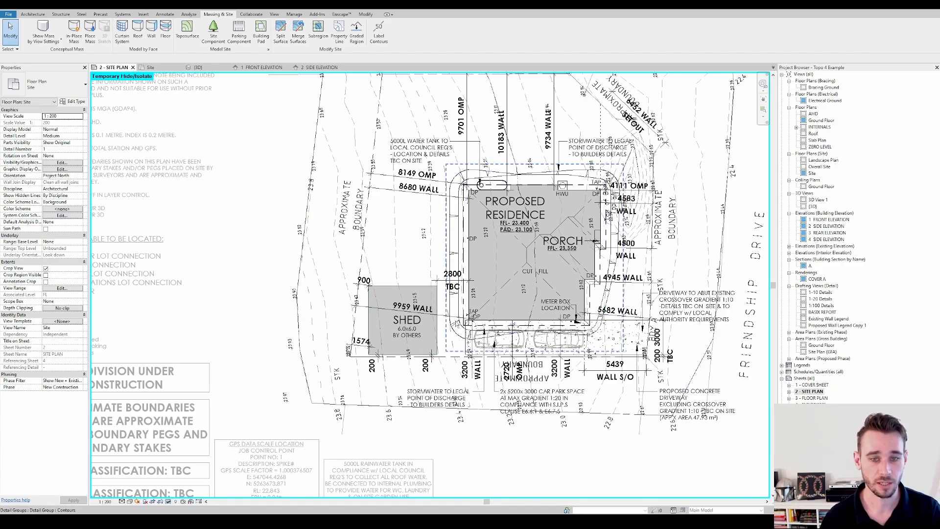
pyautogui.scroll(-2, 359, 359)
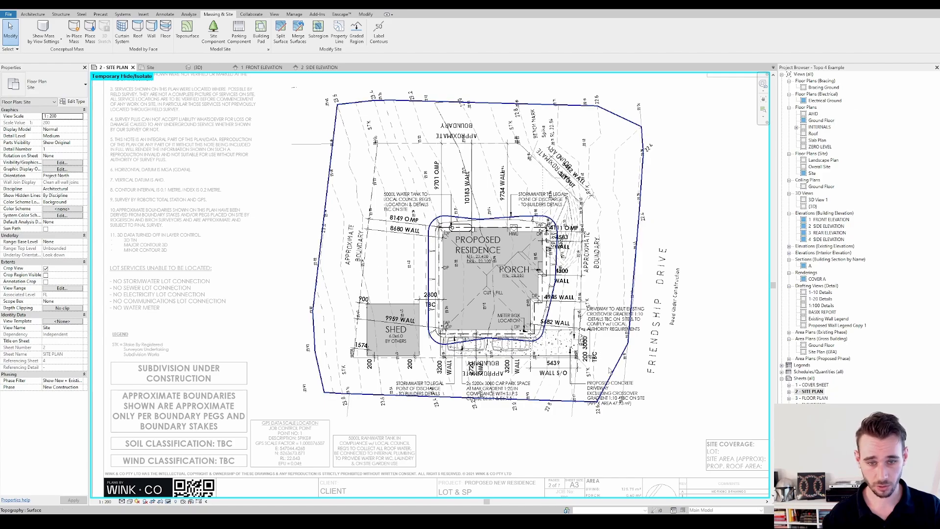
pyautogui.scroll(5, 454, 221)
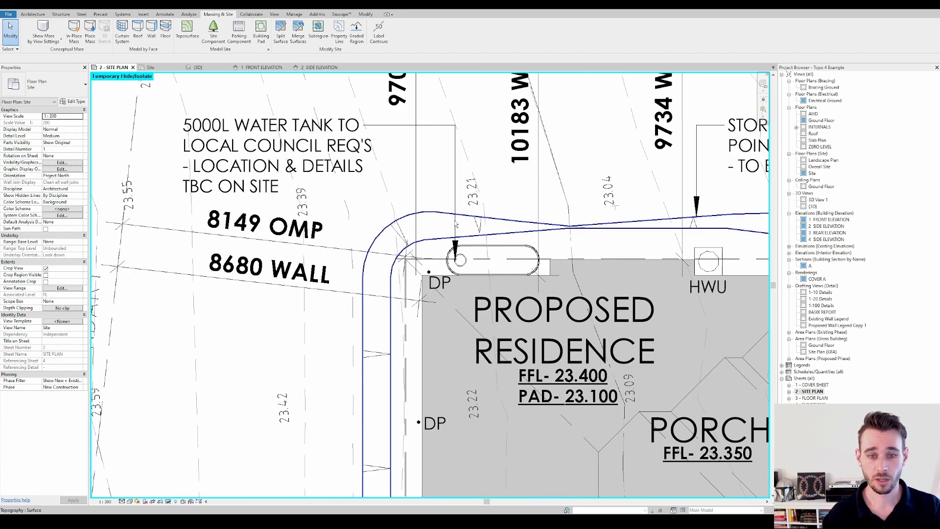
pyautogui.scroll(-3, 382, 247)
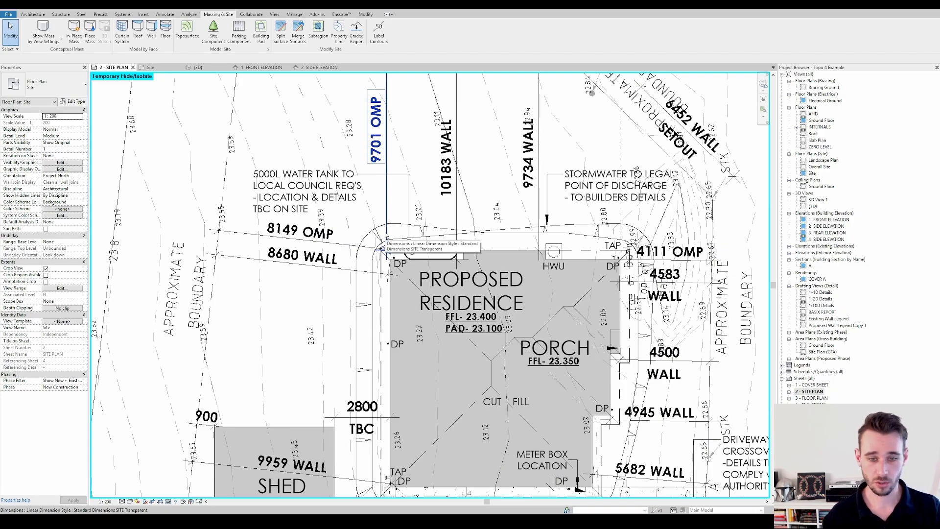
pyautogui.scroll(-3, 385, 240)
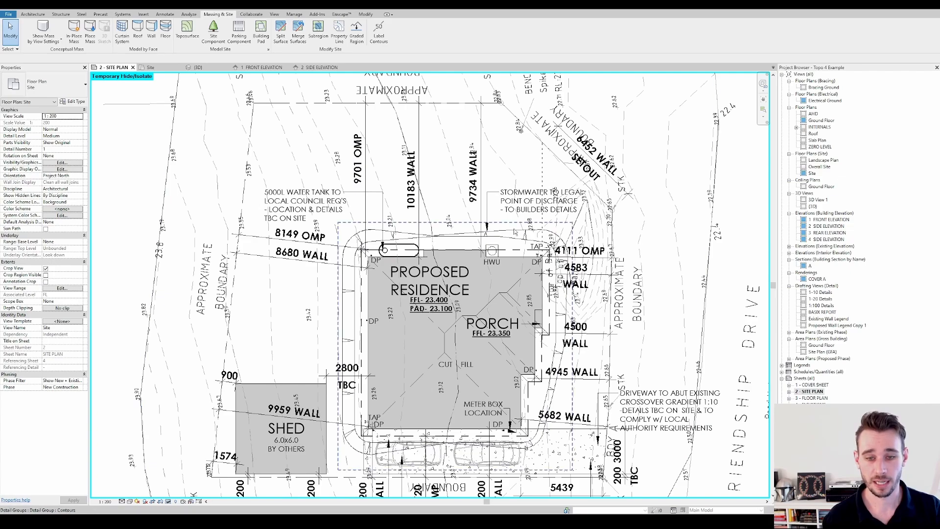
pyautogui.scroll(3, 523, 234)
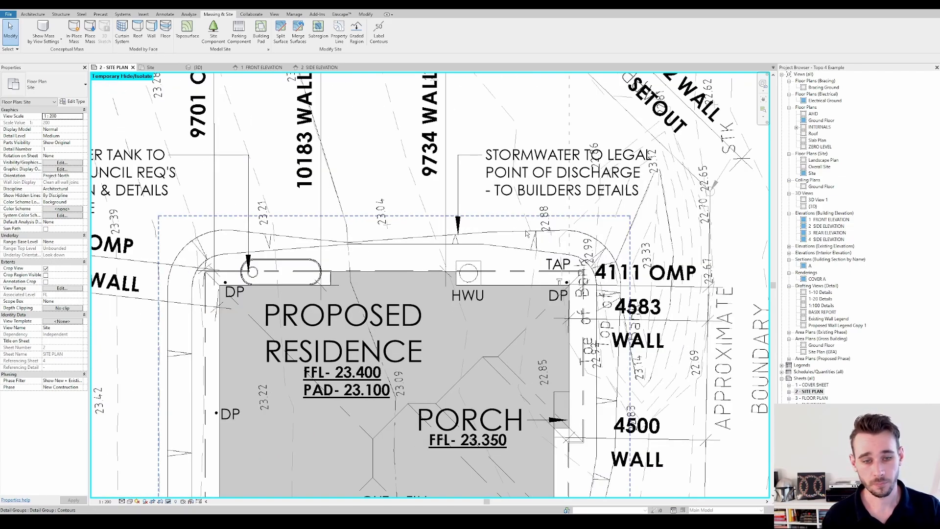
pyautogui.scroll(1, 386, 230)
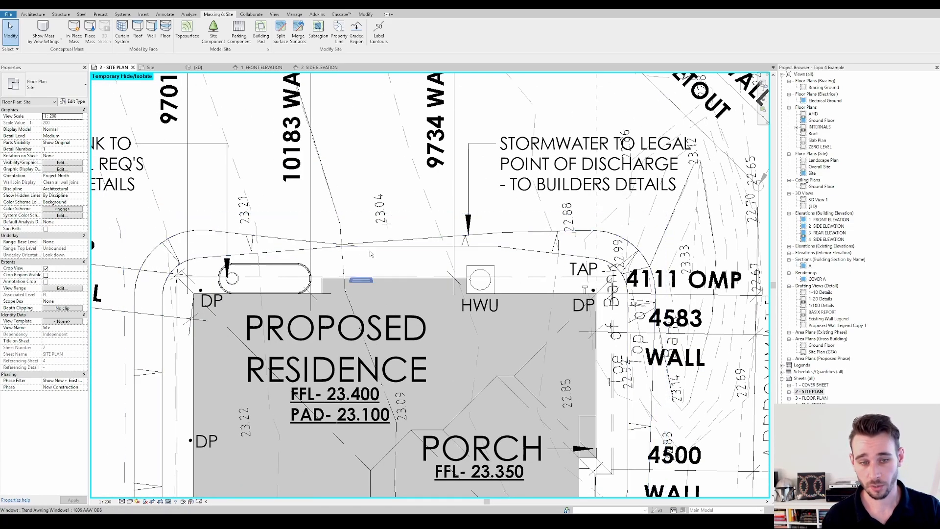
pyautogui.scroll(-3, 371, 253)
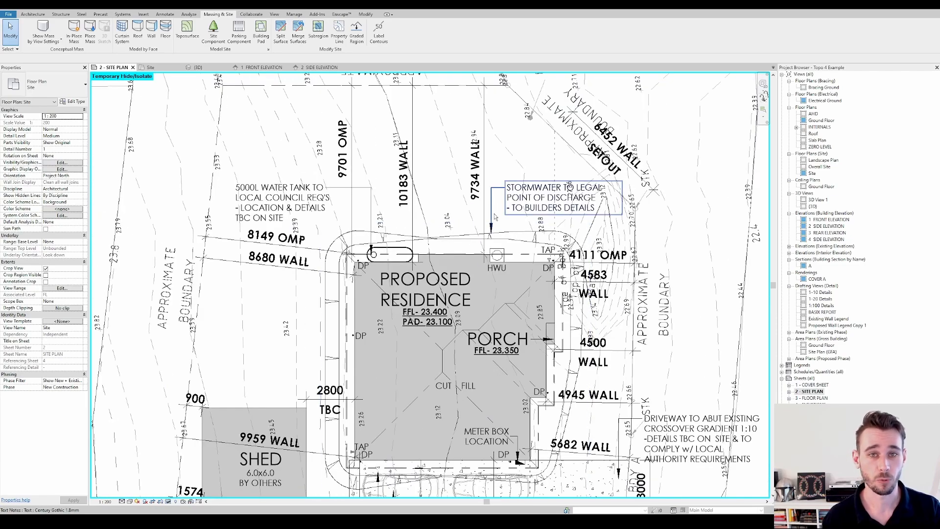
pyautogui.click(536, 238)
pyautogui.scroll(-2, 536, 237)
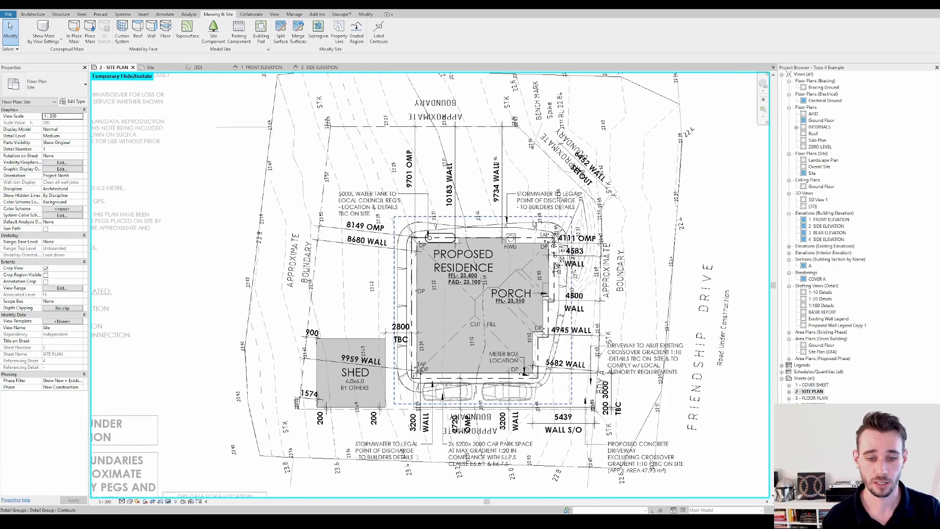
pyautogui.moveTo(535, 225); pyautogui.dragTo(520, 220, button='middle')
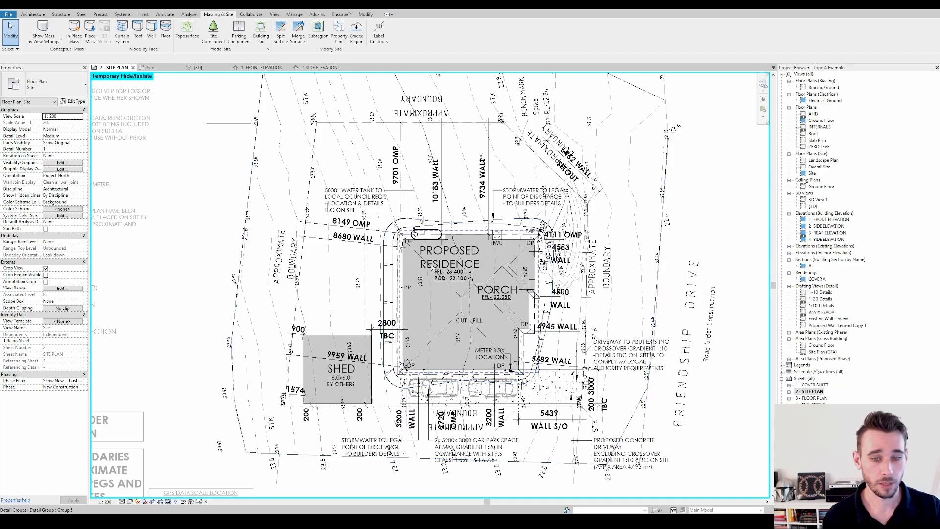
pyautogui.moveTo(224, 154); pyautogui.dragTo(198, 155, button='middle')
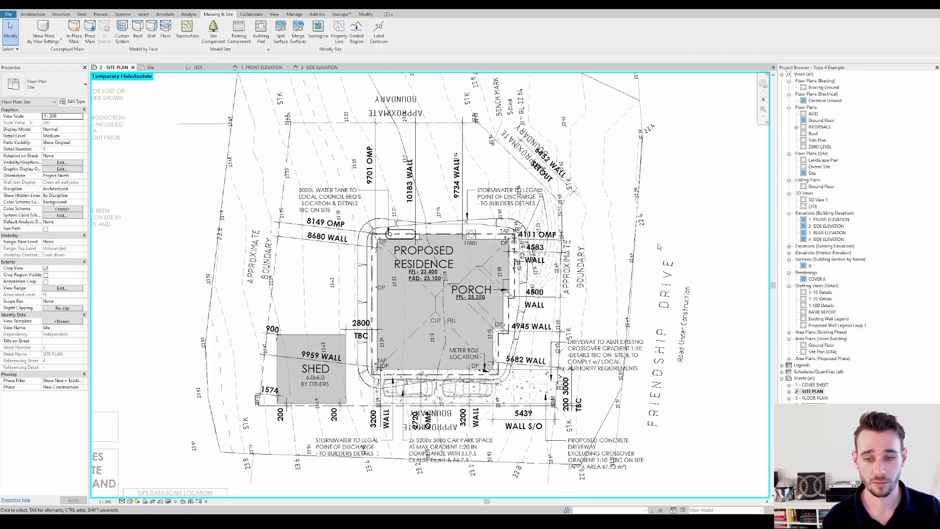
pyautogui.scroll(-4, 659, 246)
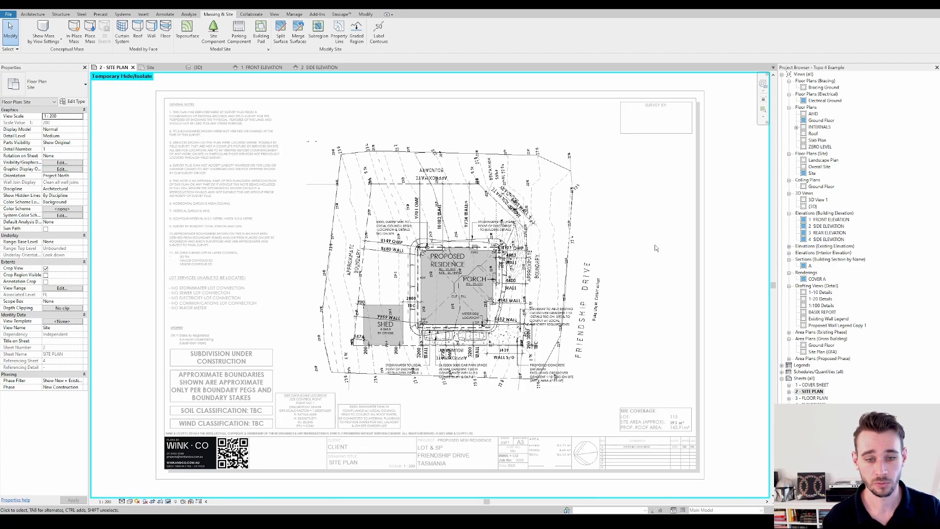
pyautogui.scroll(2, 607, 266)
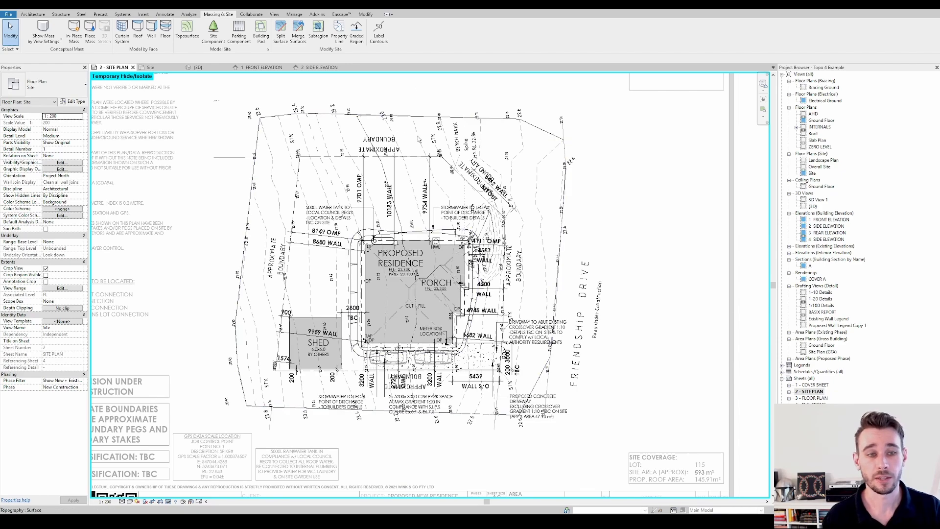